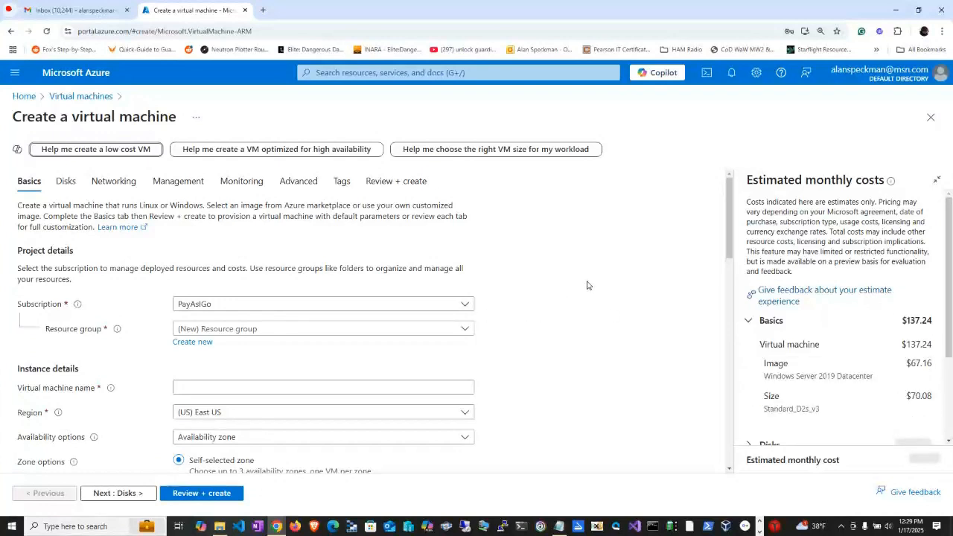
Create a new resource group named rgDNS for the virtual machine.
{"action": "left_click", "coordinate": [431, 333]}
{"action": "left_click", "coordinate": [500, 332]}
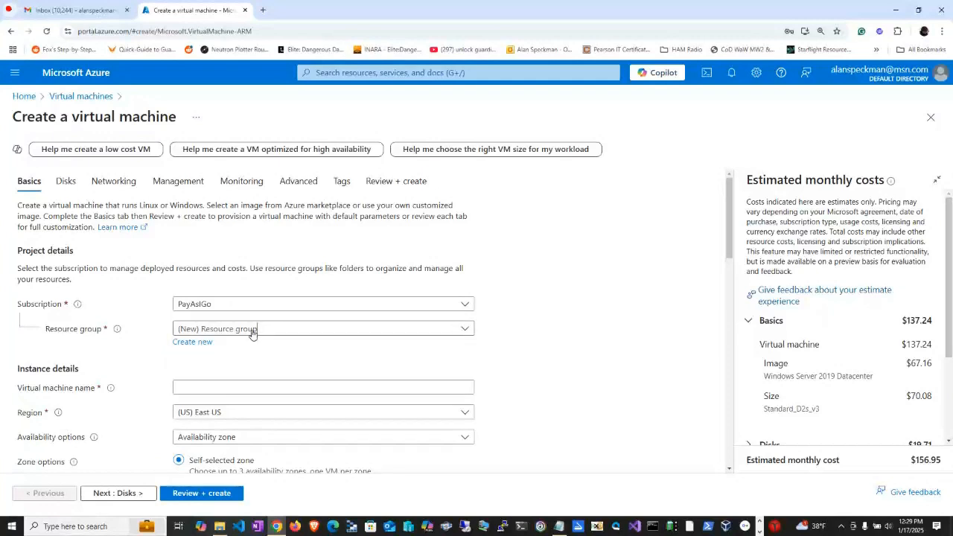
{"action": "left_click", "coordinate": [195, 342]}
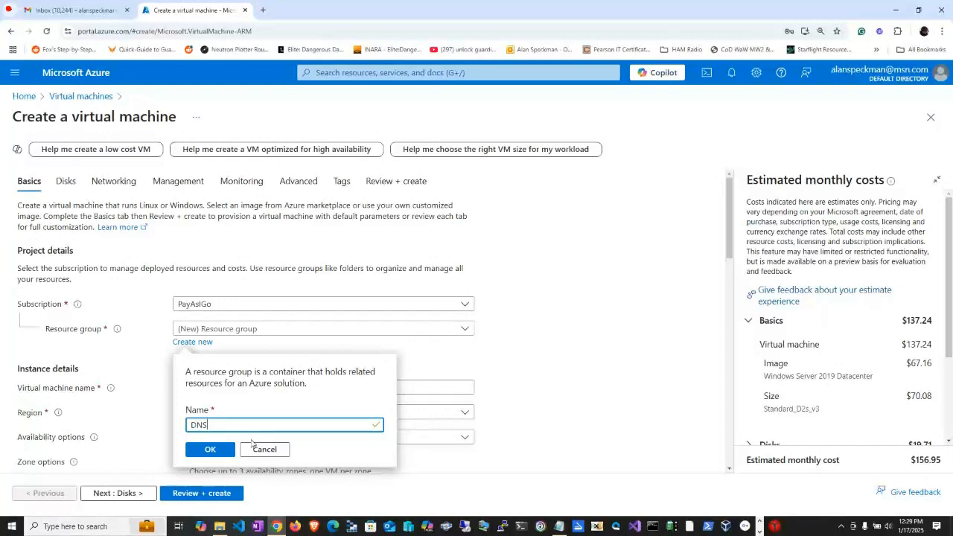
{"action": "type", "text": "rg"}
{"action": "left_click", "coordinate": [194, 450]}
Name the virtual machine my-vm, copied from the Notepad notes, and set its availability option to No infrastructure redundancy required.
{"action": "left_click", "coordinate": [199, 389]}
{"action": "key", "text": "alt+Tab"}
{"action": "key", "text": "alt+Tab"}
{"action": "key", "text": "alt+Tab"}
{"action": "key", "text": "alt+Tab"}
{"action": "left_click", "coordinate": [258, 72]}
{"action": "key", "text": "alt+Tab"}
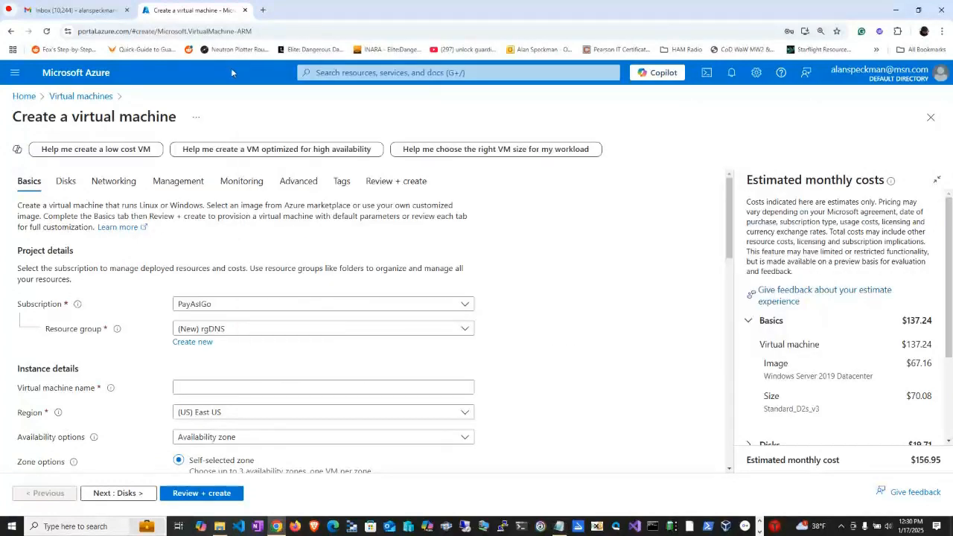
{"action": "key", "text": "alt+Tab"}
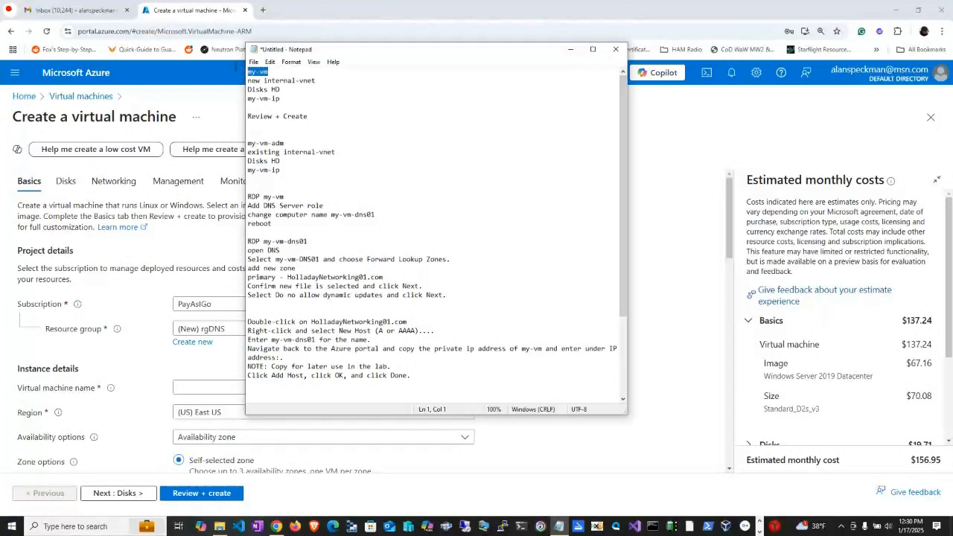
{"action": "key", "text": "alt+Tab"}
{"action": "left_click", "coordinate": [190, 387]}
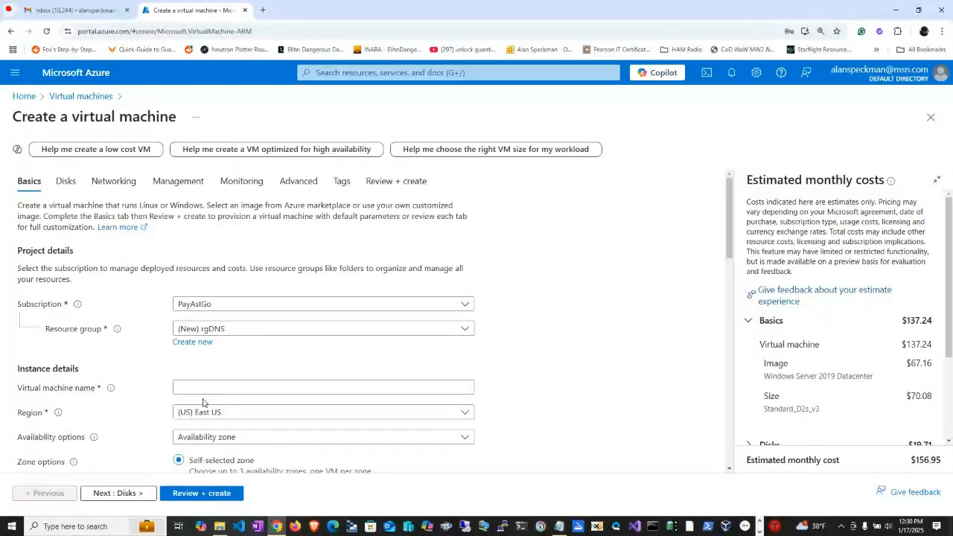
{"action": "type", "text": "my-vm"}
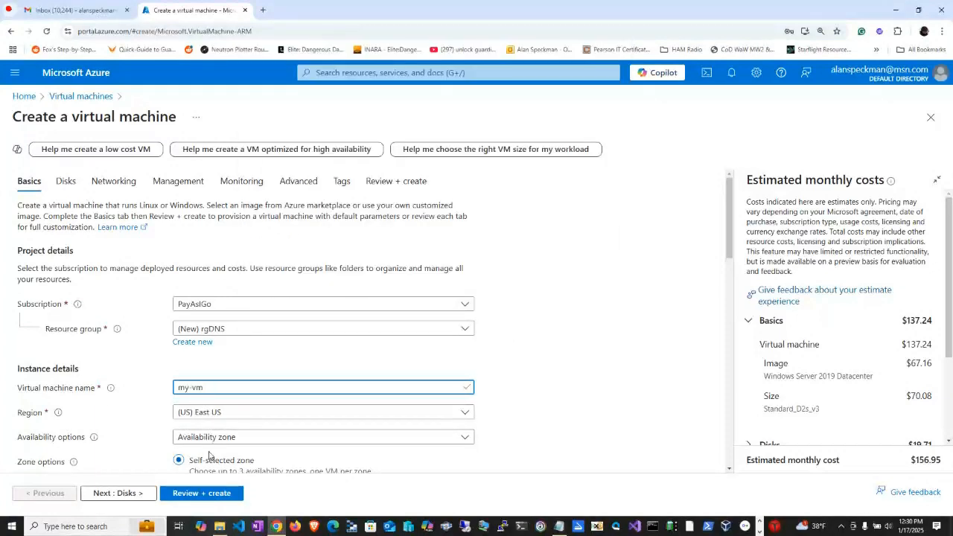
{"action": "left_click", "coordinate": [210, 444]}
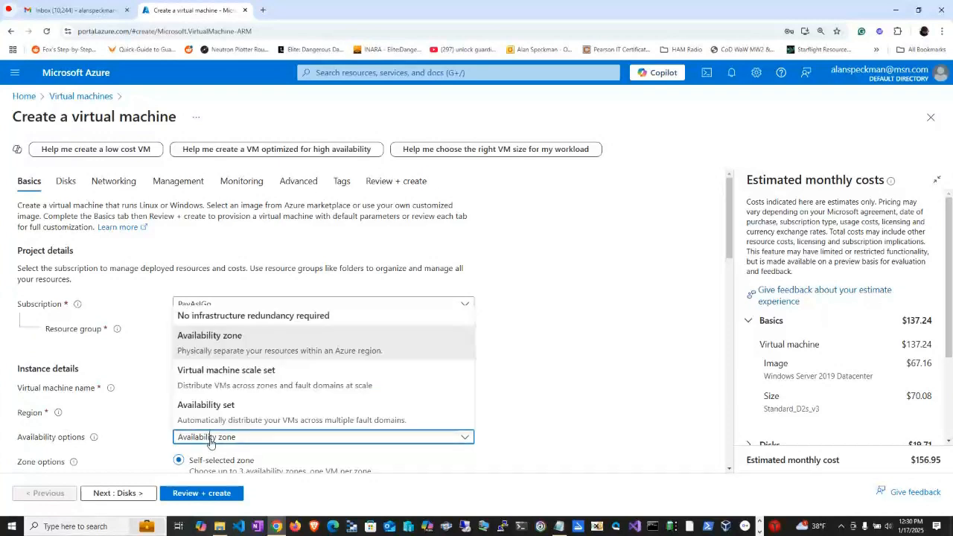
{"action": "left_click", "coordinate": [329, 315]}
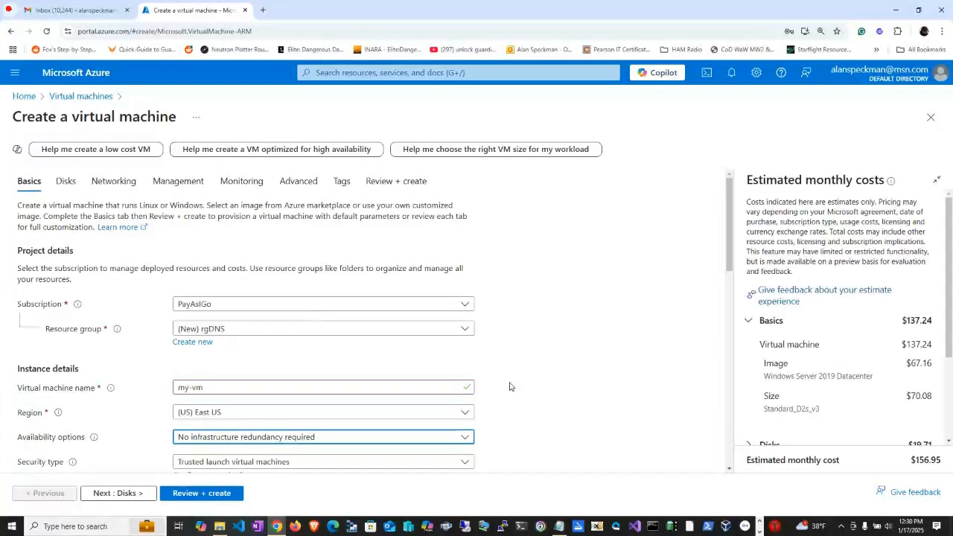
Open the full Marketplace image catalogue for the virtual machine and search it for 2022.
{"action": "scroll", "coordinate": [542, 394], "scroll_direction": "down", "scroll_amount": 3}
{"action": "scroll", "coordinate": [542, 395], "scroll_direction": "down", "scroll_amount": 3}
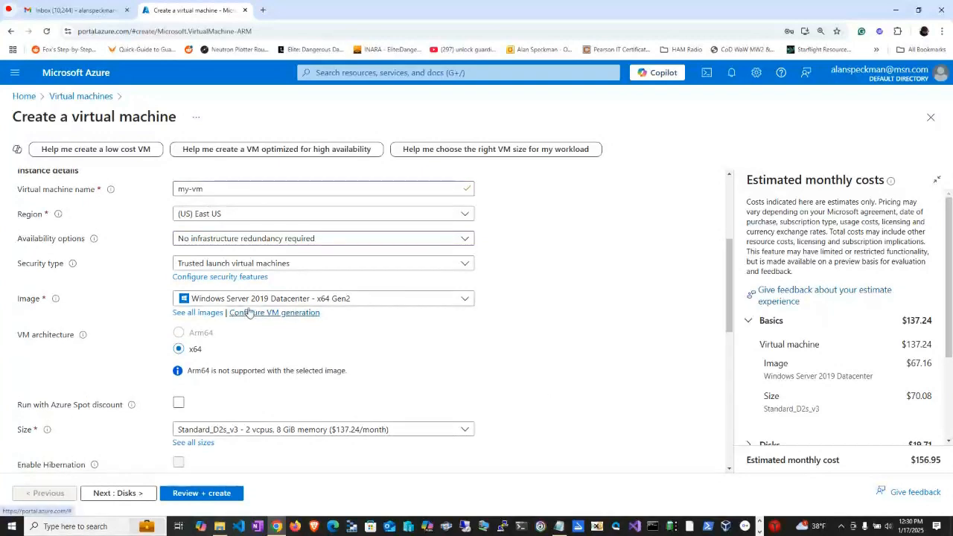
{"action": "left_click", "coordinate": [210, 300]}
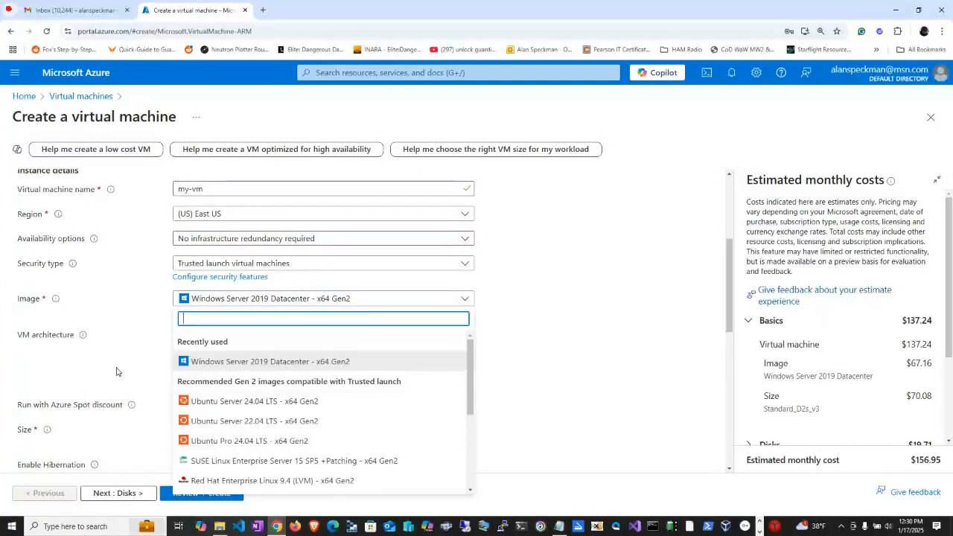
{"action": "left_click", "coordinate": [148, 325]}
{"action": "left_click", "coordinate": [195, 312]}
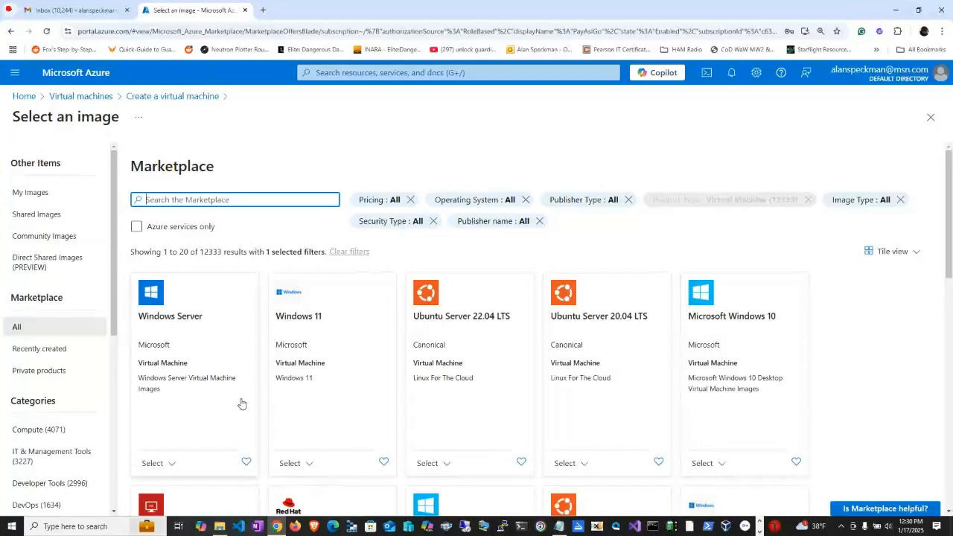
{"action": "scroll", "coordinate": [198, 335], "scroll_direction": "down", "scroll_amount": 5}
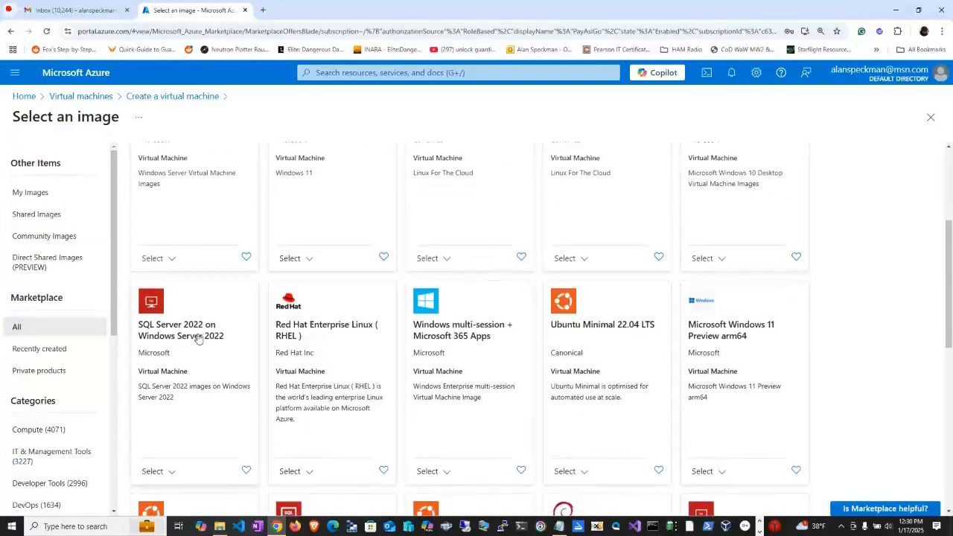
{"action": "scroll", "coordinate": [198, 338], "scroll_direction": "up", "scroll_amount": 2}
{"action": "scroll", "coordinate": [198, 338], "scroll_direction": "down", "scroll_amount": 5}
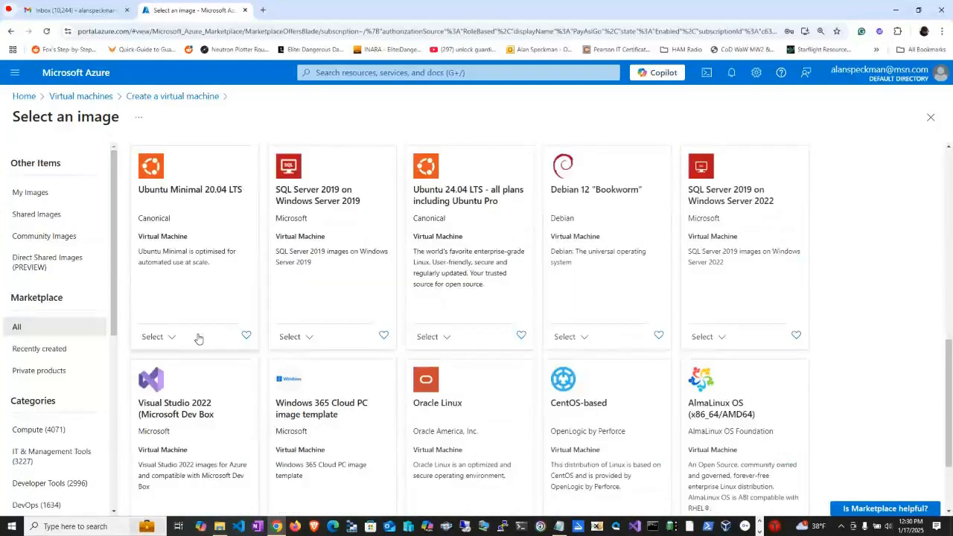
{"action": "scroll", "coordinate": [198, 339], "scroll_direction": "up", "scroll_amount": 8}
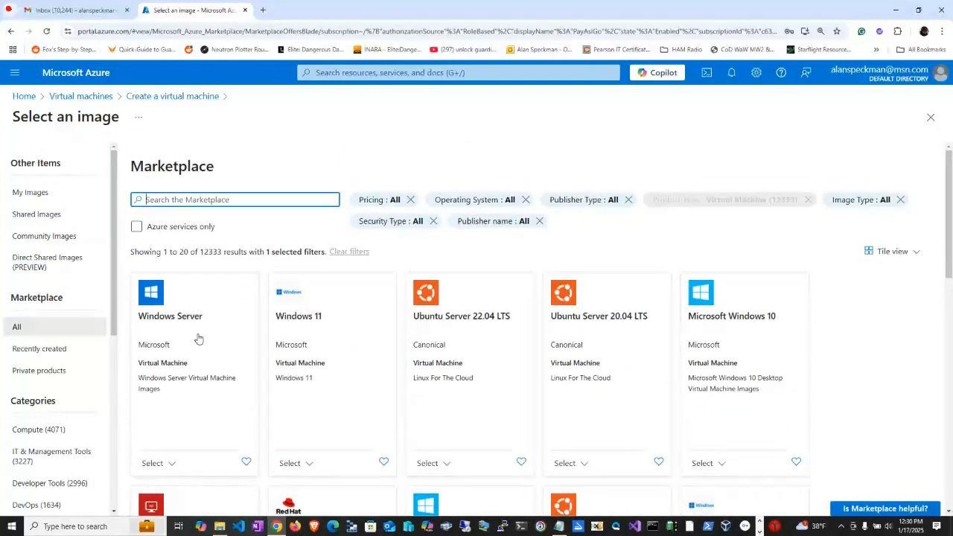
{"action": "type", "text": "2022"}
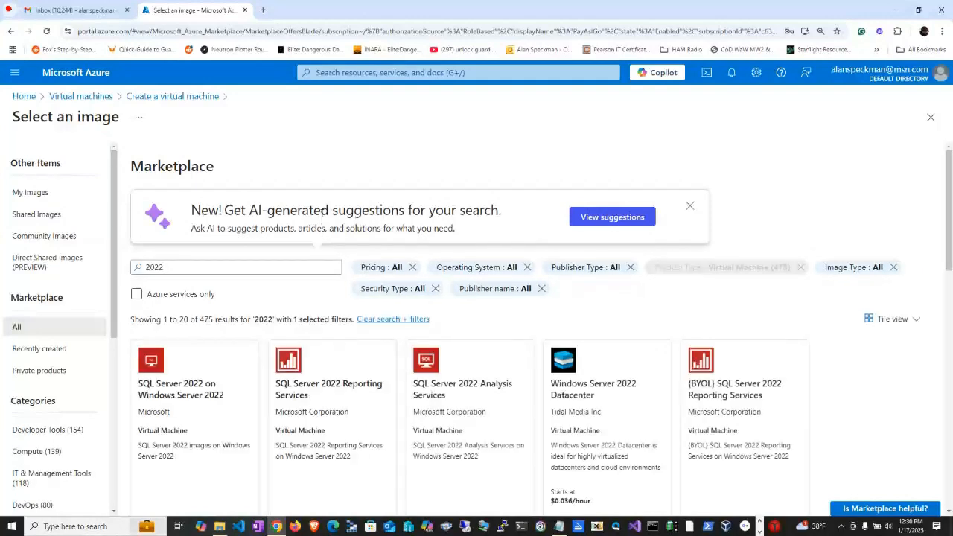
Examine the 2022 image results for a suitable Windows Server image, including the plans of Datacenter for Windows Server 2022.
{"action": "scroll", "coordinate": [564, 245], "scroll_direction": "down", "scroll_amount": 2}
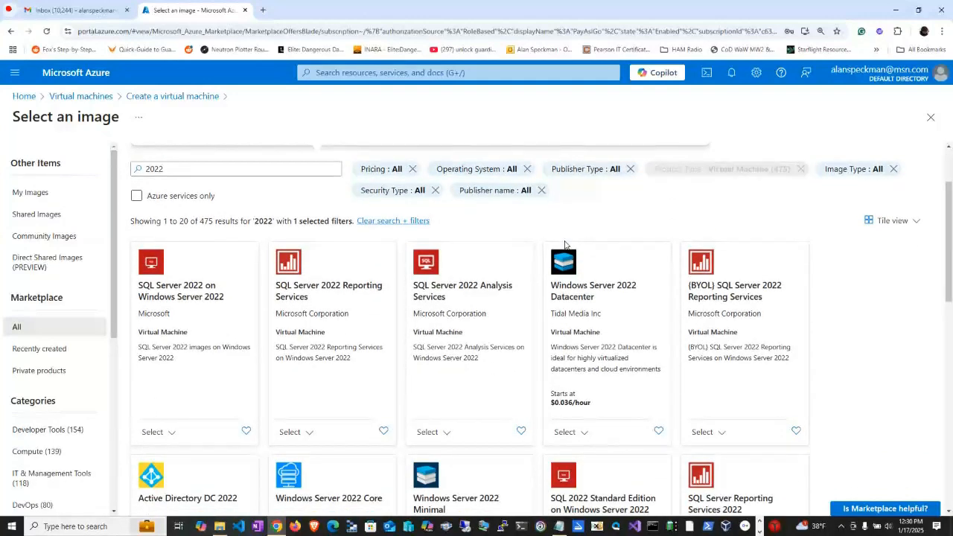
{"action": "scroll", "coordinate": [608, 361], "scroll_direction": "down", "scroll_amount": 2}
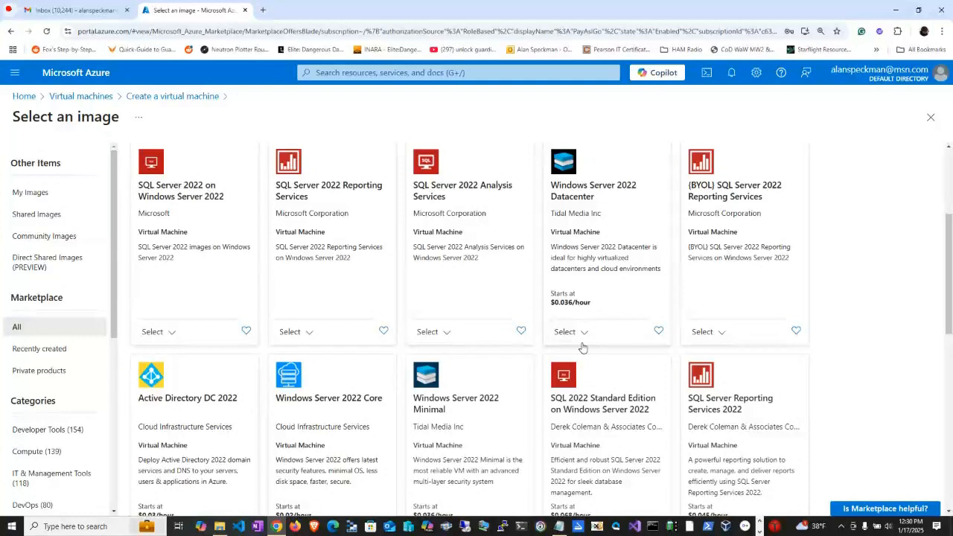
{"action": "scroll", "coordinate": [670, 325], "scroll_direction": "down", "scroll_amount": 3}
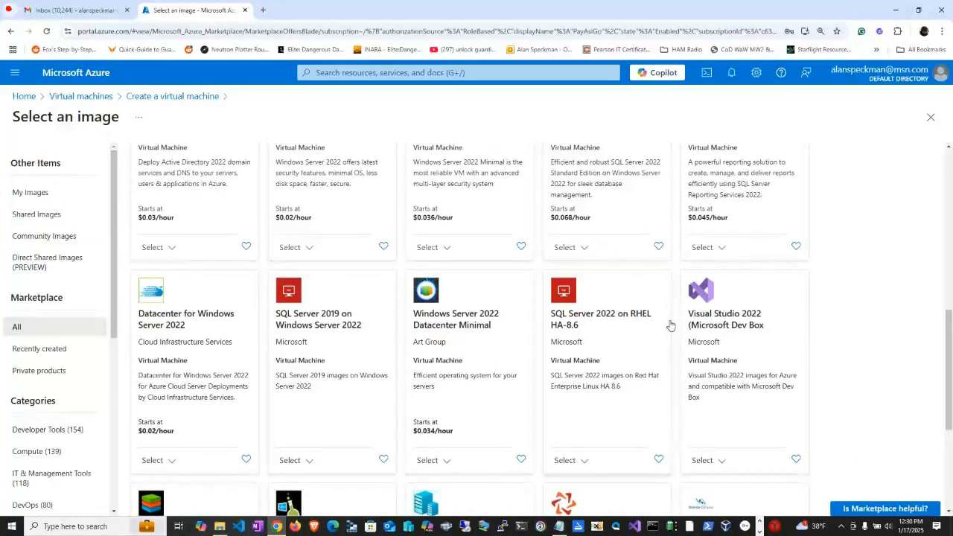
{"action": "scroll", "coordinate": [417, 365], "scroll_direction": "down", "scroll_amount": 1}
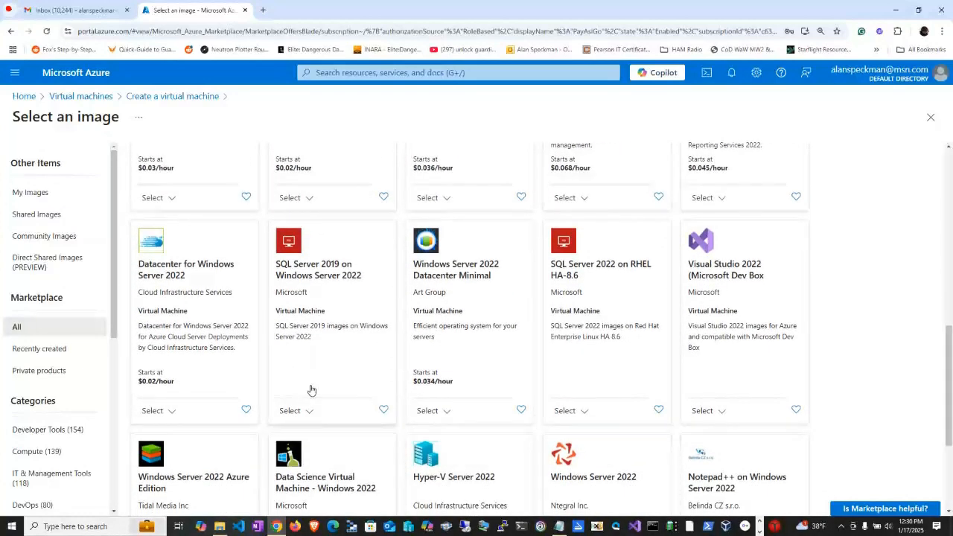
{"action": "scroll", "coordinate": [291, 325], "scroll_direction": "up", "scroll_amount": 5}
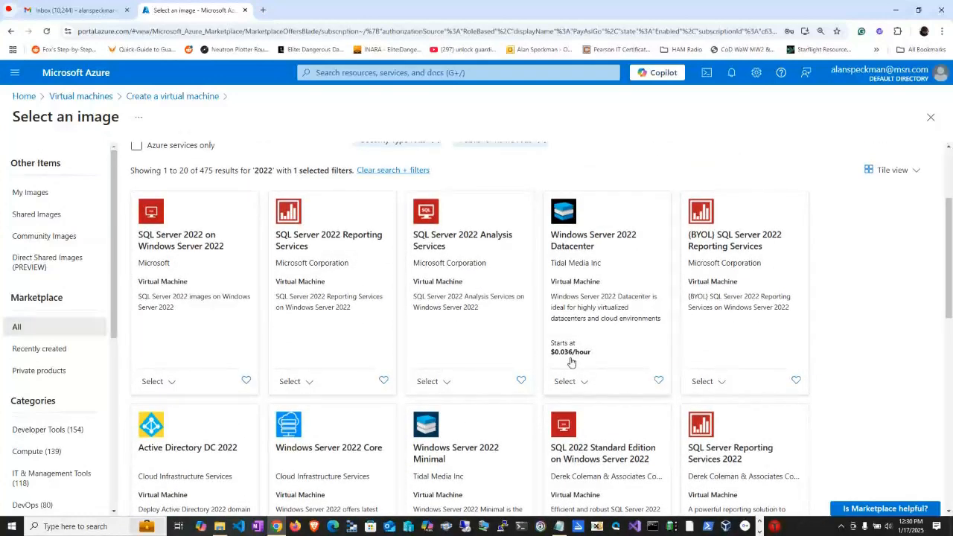
{"action": "scroll", "coordinate": [571, 362], "scroll_direction": "down", "scroll_amount": 3}
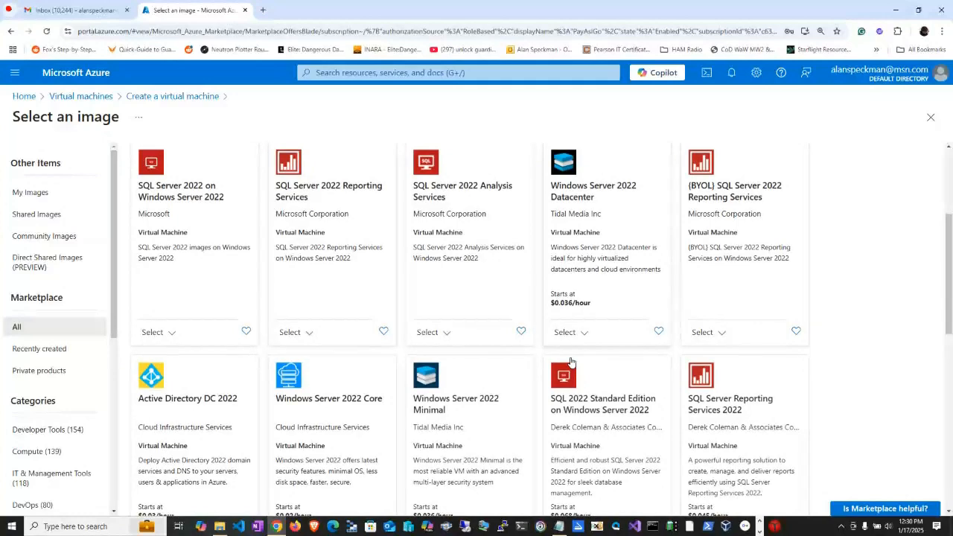
{"action": "scroll", "coordinate": [571, 362], "scroll_direction": "down", "scroll_amount": 3}
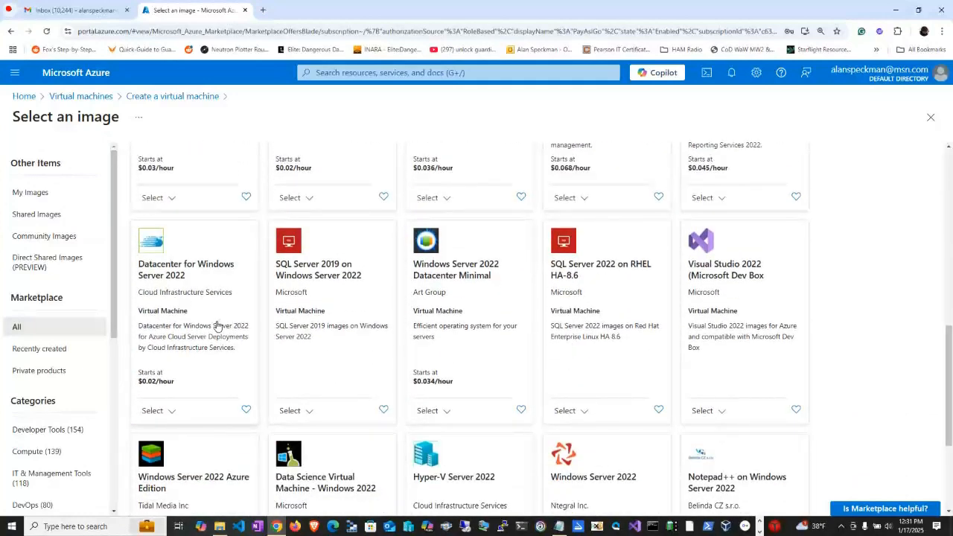
{"action": "left_click", "coordinate": [172, 414]}
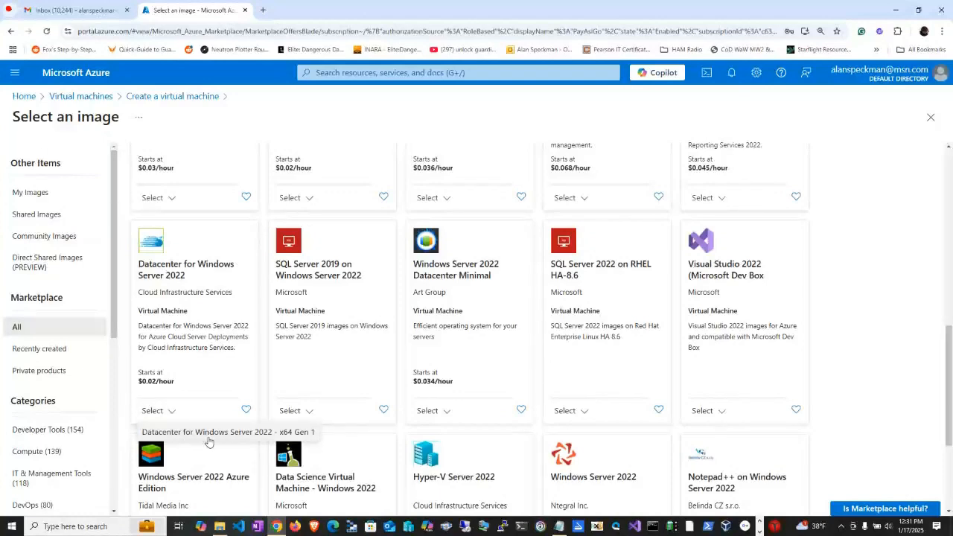
{"action": "scroll", "coordinate": [513, 445], "scroll_direction": "down", "scroll_amount": 2}
{"action": "scroll", "coordinate": [510, 444], "scroll_direction": "up", "scroll_amount": 5}
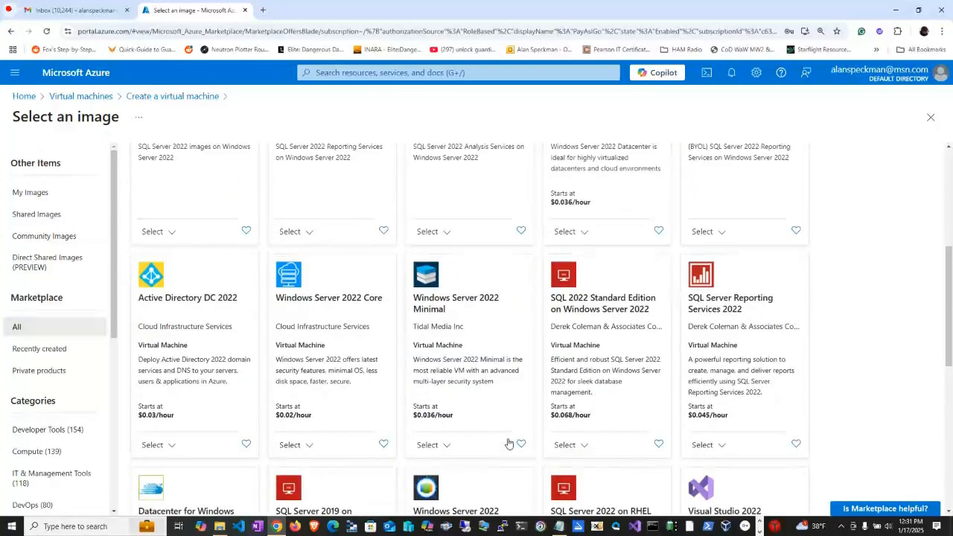
{"action": "scroll", "coordinate": [245, 175], "scroll_direction": "up", "scroll_amount": 5}
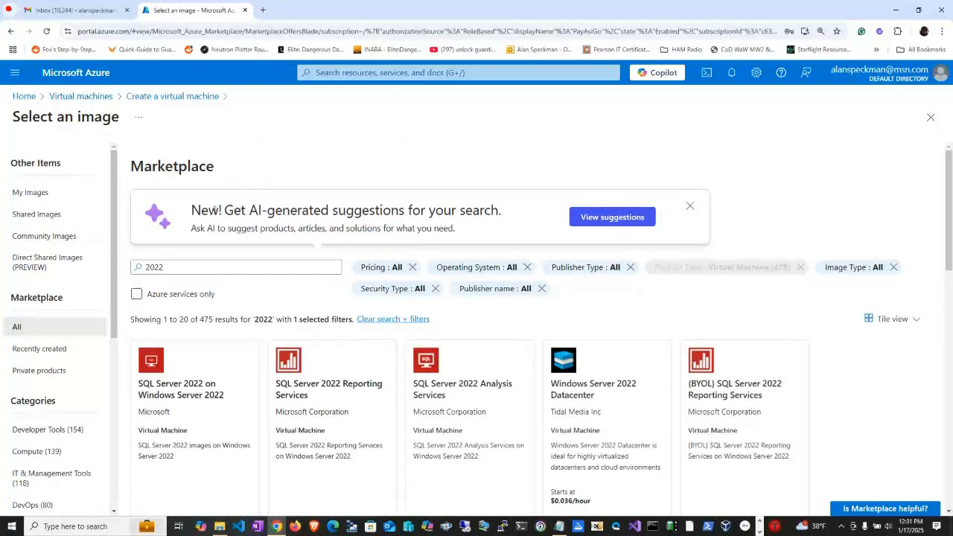
Search the Marketplace for 2022 gen 2, check the results, and go back to the virtual machine form, discarding the unsaved edits.
{"action": "left_click", "coordinate": [198, 267]}
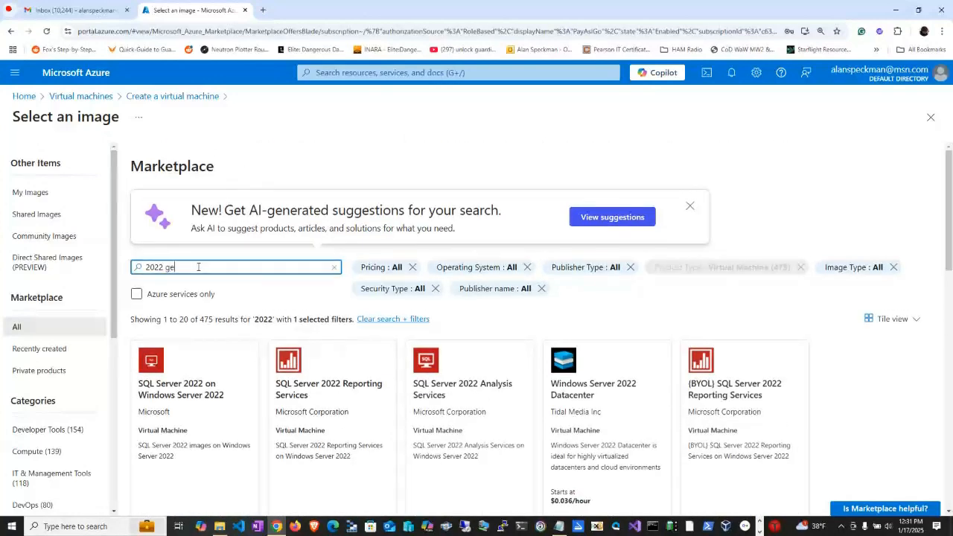
{"action": "key", "text": "Return"}
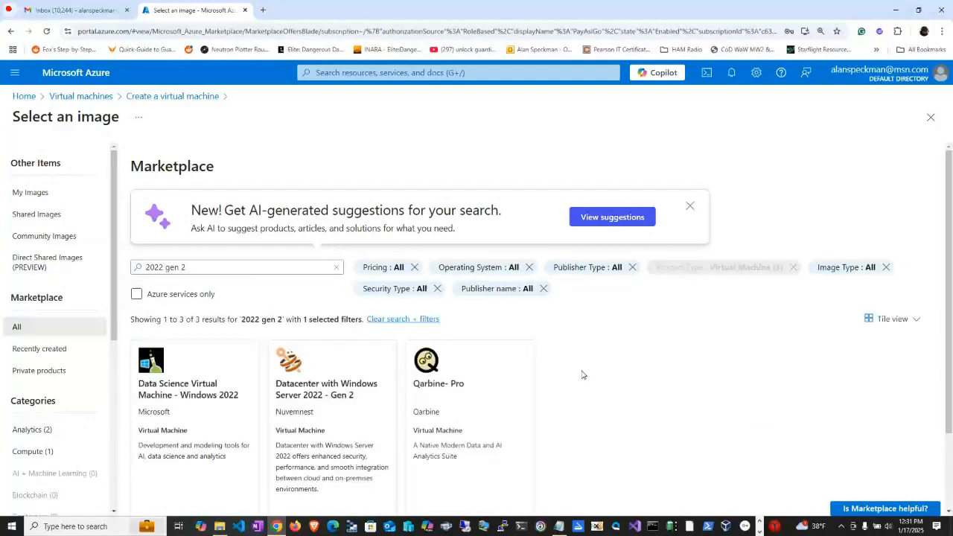
{"action": "scroll", "coordinate": [600, 357], "scroll_direction": "down", "scroll_amount": 2}
{"action": "scroll", "coordinate": [600, 358], "scroll_direction": "up", "scroll_amount": 1}
{"action": "scroll", "coordinate": [600, 356], "scroll_direction": "up", "scroll_amount": 1}
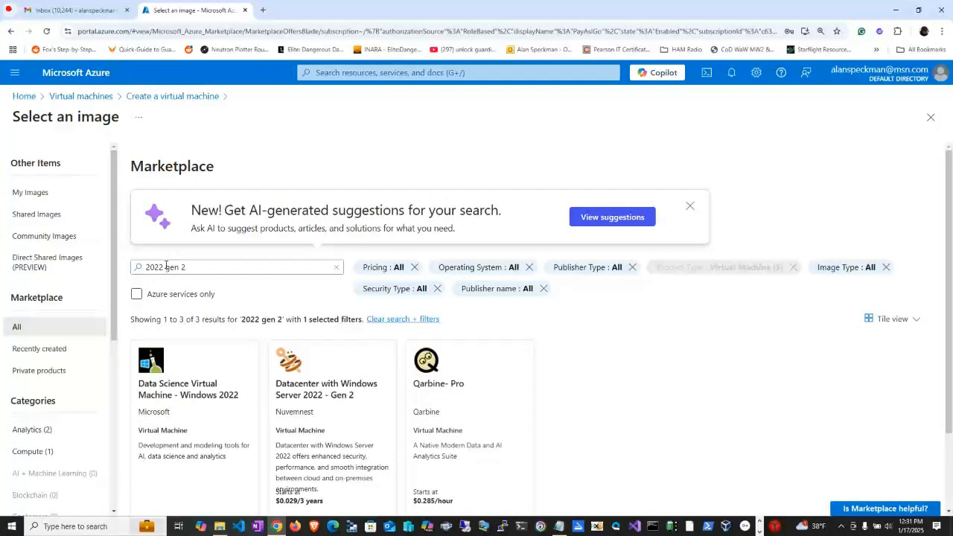
{"action": "left_click", "coordinate": [11, 31]}
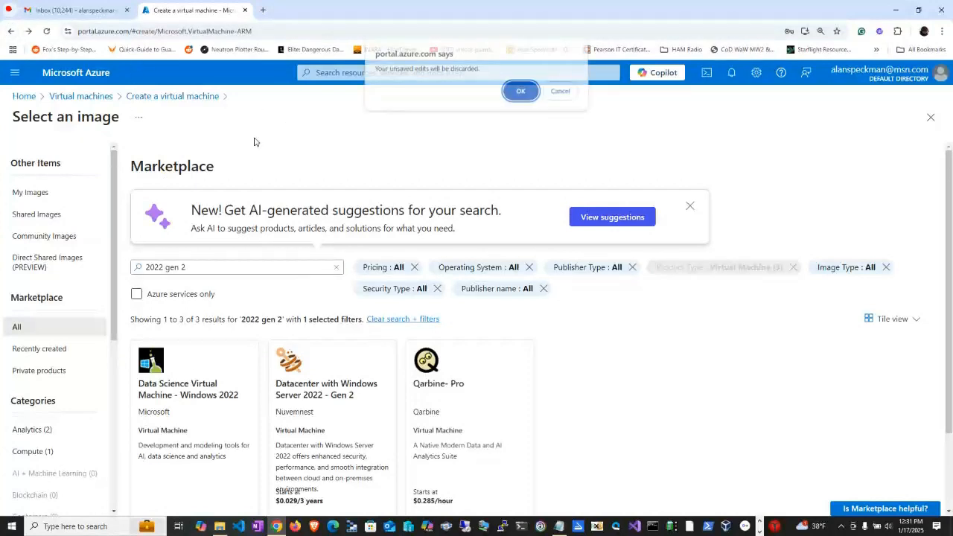
{"action": "left_click", "coordinate": [520, 91]}
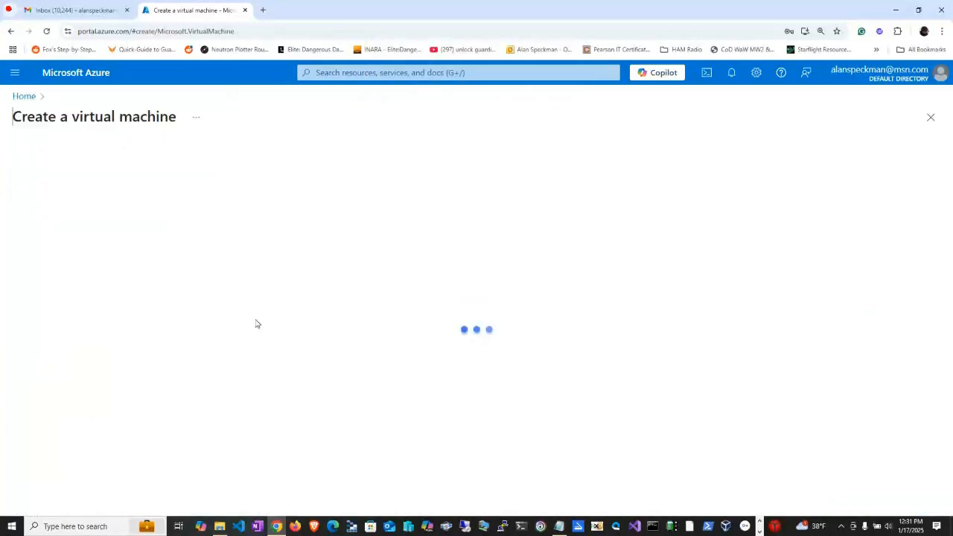
Name the virtual machine my-vm and set its availability option to No infrastructure redundancy required.
{"action": "scroll", "coordinate": [340, 356], "scroll_direction": "down", "scroll_amount": 2}
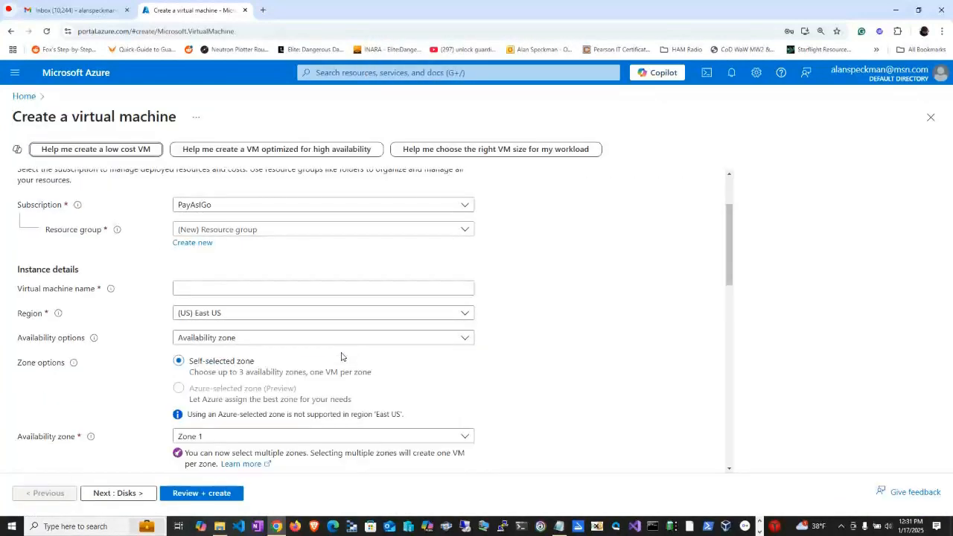
{"action": "left_click", "coordinate": [194, 289]}
{"action": "type", "text": "my-vm"}
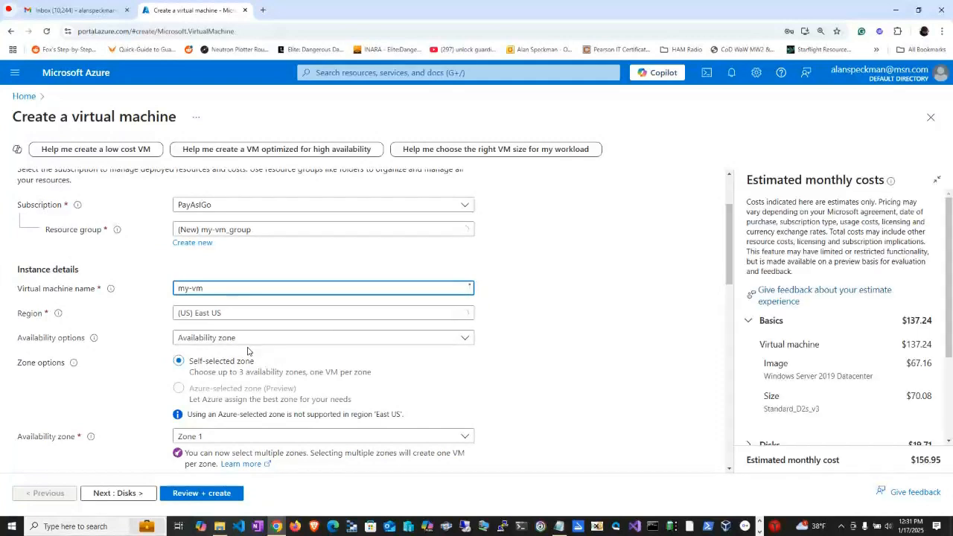
{"action": "left_click", "coordinate": [251, 341]}
{"action": "left_click", "coordinate": [246, 353]}
Set the virtual machine's image to Windows Server 2022 Datacenter: Azure Edition - x64 Gen2.
{"action": "scroll", "coordinate": [596, 358], "scroll_direction": "down", "scroll_amount": 2}
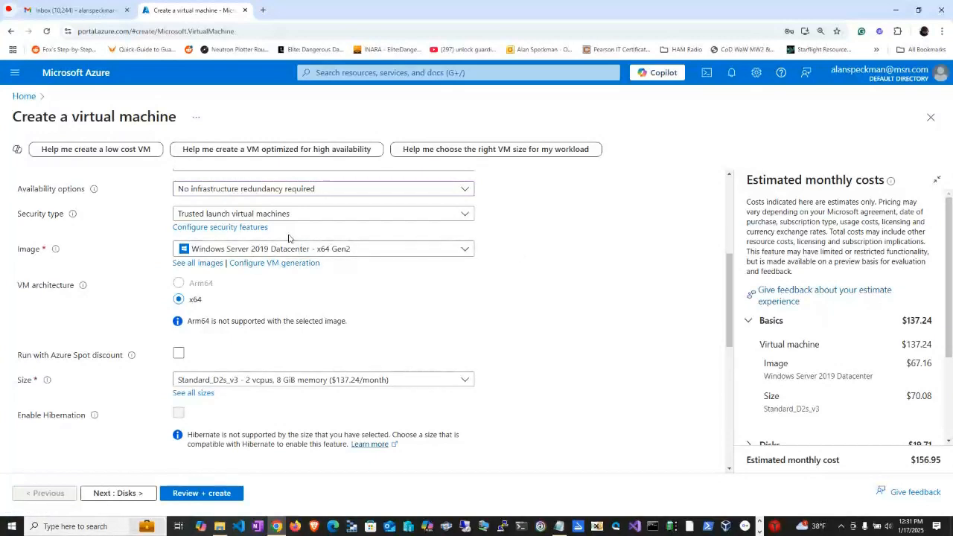
{"action": "left_click", "coordinate": [466, 251]}
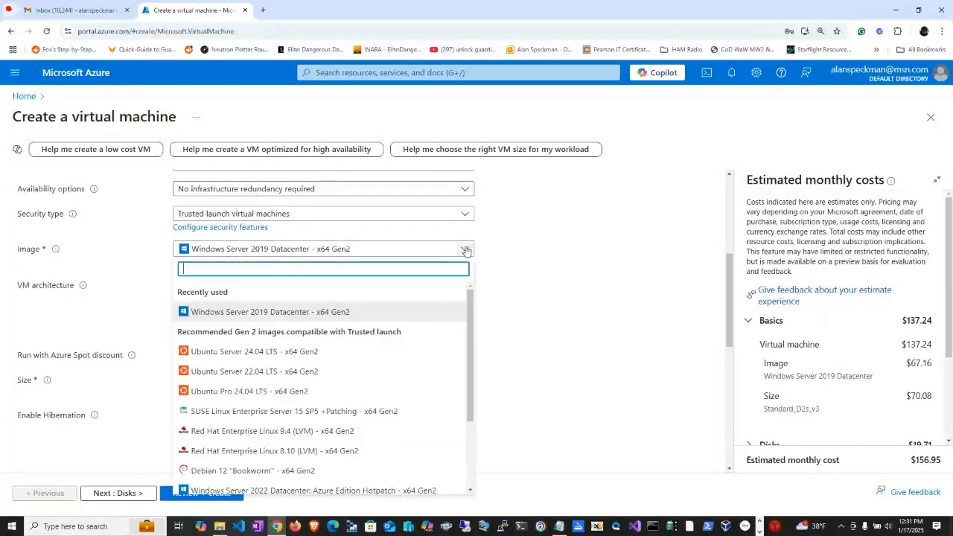
{"action": "scroll", "coordinate": [416, 328], "scroll_direction": "down", "scroll_amount": 3}
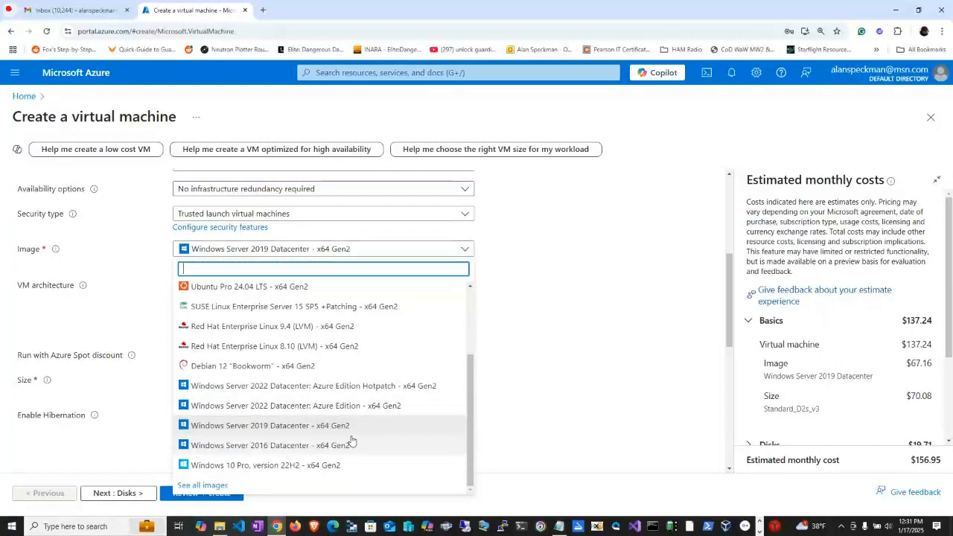
{"action": "left_click", "coordinate": [350, 405]}
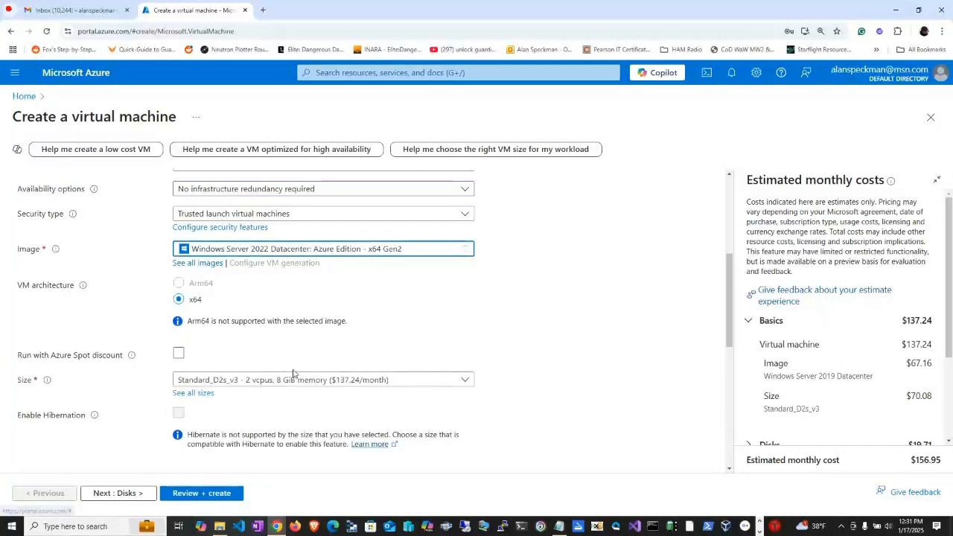
Choose B2s from the full list of VM sizes as the virtual machine's size.
{"action": "left_click", "coordinate": [210, 379]}
{"action": "left_click", "coordinate": [208, 366]}
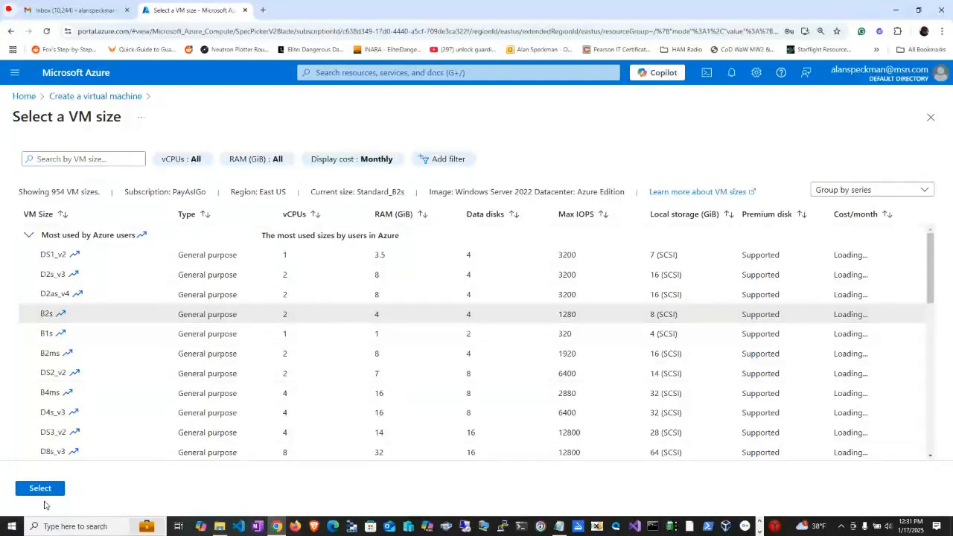
{"action": "left_click", "coordinate": [39, 487]}
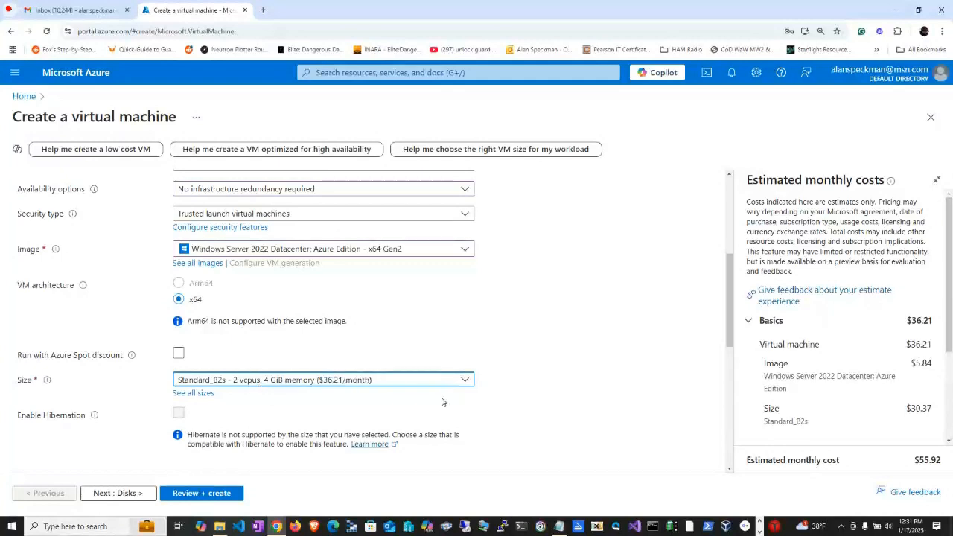
Enter the confirmation password for the virtual machine's administrator account.
{"action": "scroll", "coordinate": [561, 351], "scroll_direction": "down", "scroll_amount": 3}
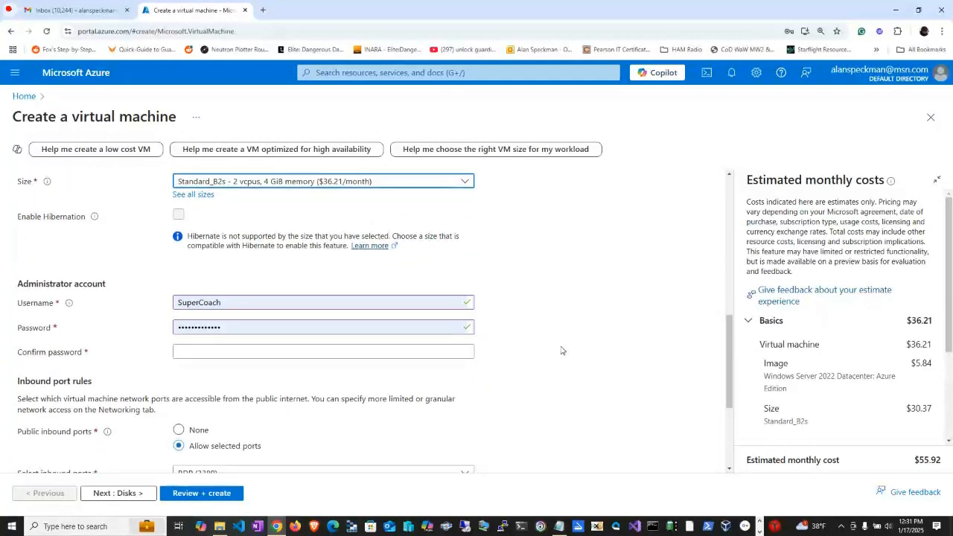
{"action": "left_click", "coordinate": [221, 352]}
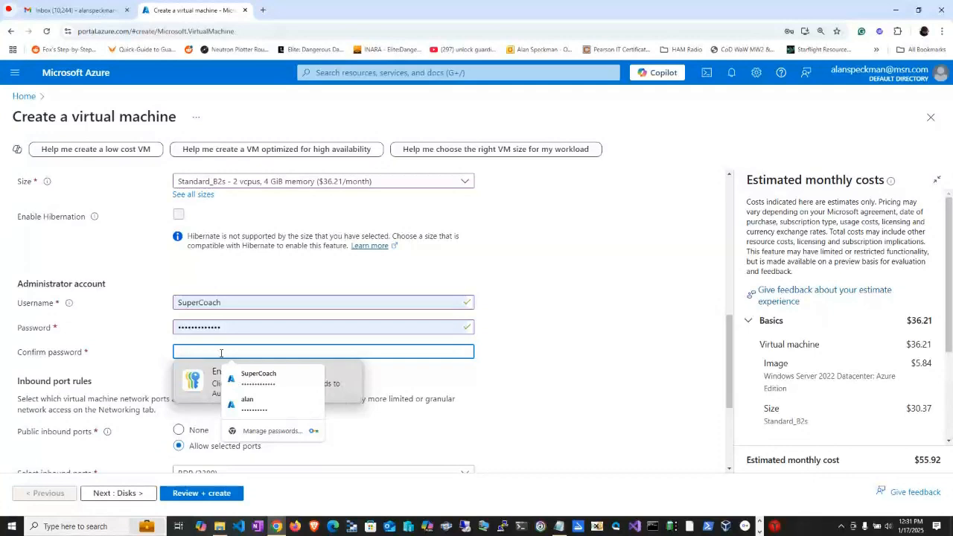
{"action": "type", "text": "***"}
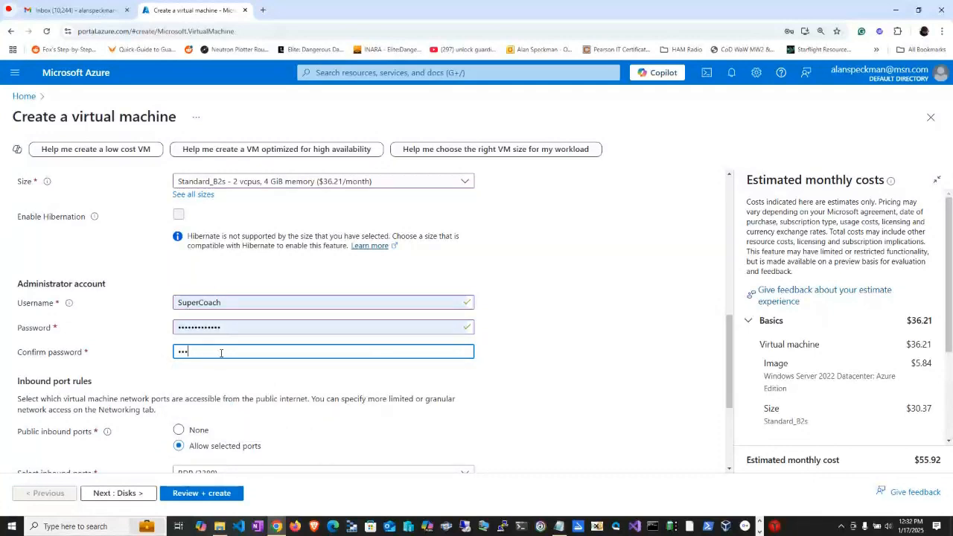
{"action": "type", "text": "**********"}
{"action": "key", "text": "Tab"}
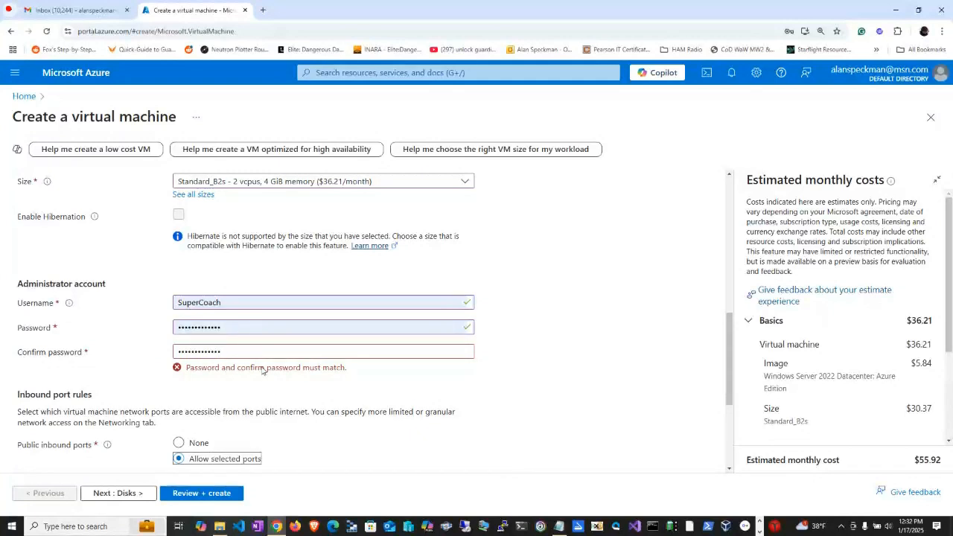
Replace the administrator account's prefilled password by entering the account password again.
{"action": "left_click", "coordinate": [248, 328]}
{"action": "key", "text": "ctrl+a"}
{"action": "type", "text": "*"}
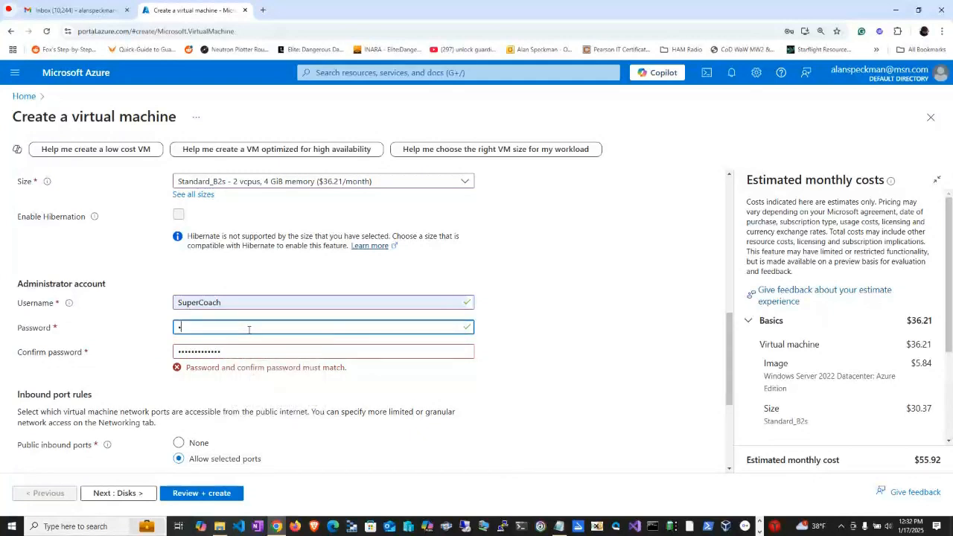
{"action": "type", "text": "************"}
{"action": "key", "text": "Tab"}
Proceed to the disk settings and set the OS disk type to locally-redundant Standard HDD.
{"action": "scroll", "coordinate": [548, 385], "scroll_direction": "down", "scroll_amount": 3}
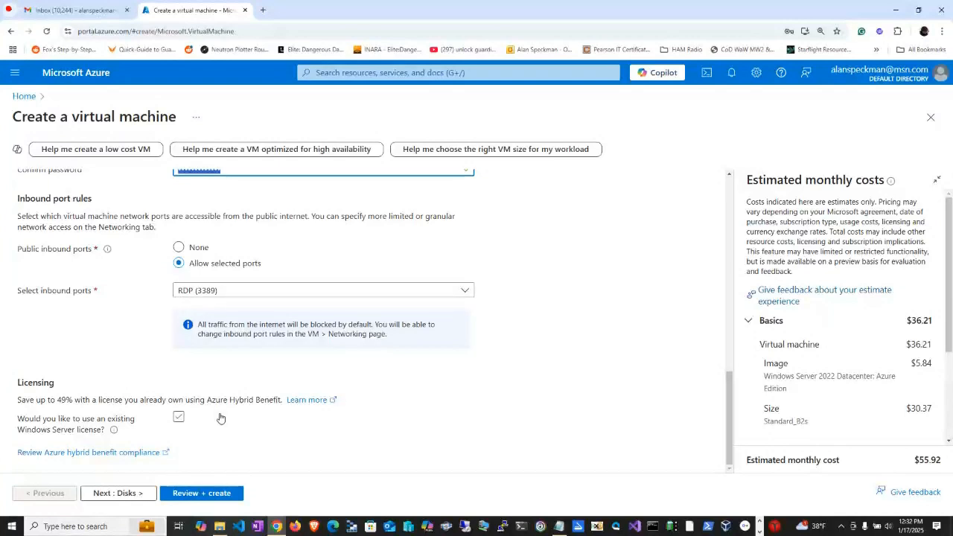
{"action": "left_click", "coordinate": [113, 493]}
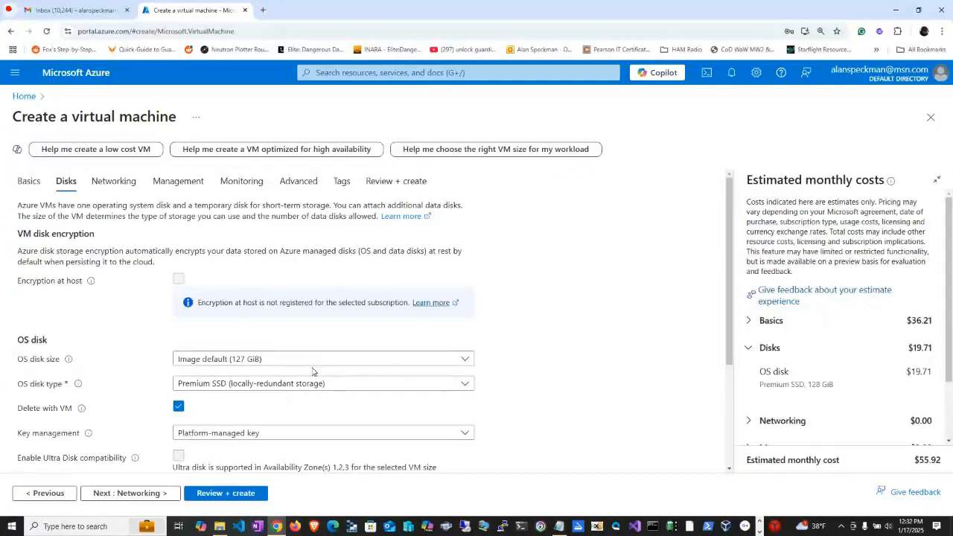
{"action": "left_click", "coordinate": [256, 383]}
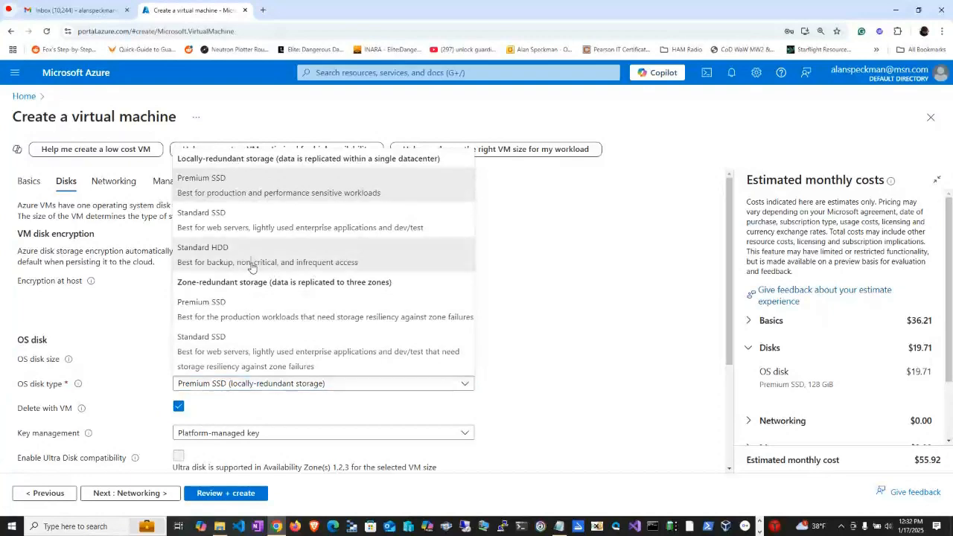
{"action": "left_click", "coordinate": [216, 253]}
{"action": "scroll", "coordinate": [574, 316], "scroll_direction": "down", "scroll_amount": 2}
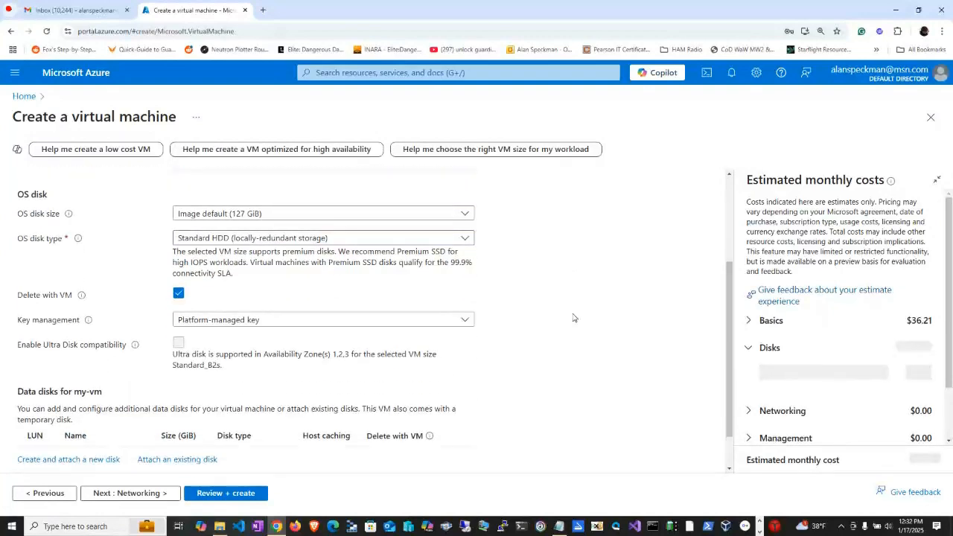
{"action": "scroll", "coordinate": [574, 332], "scroll_direction": "down", "scroll_amount": 2}
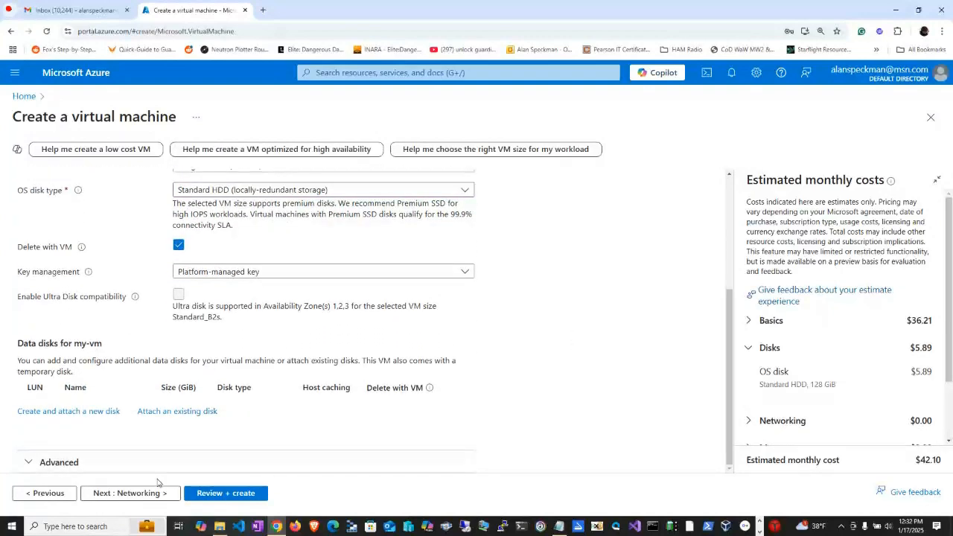
Proceed to the networking settings, copy the network name internal-vnet from the Notepad notes, and return to the virtual machine form.
{"action": "left_click", "coordinate": [141, 494]}
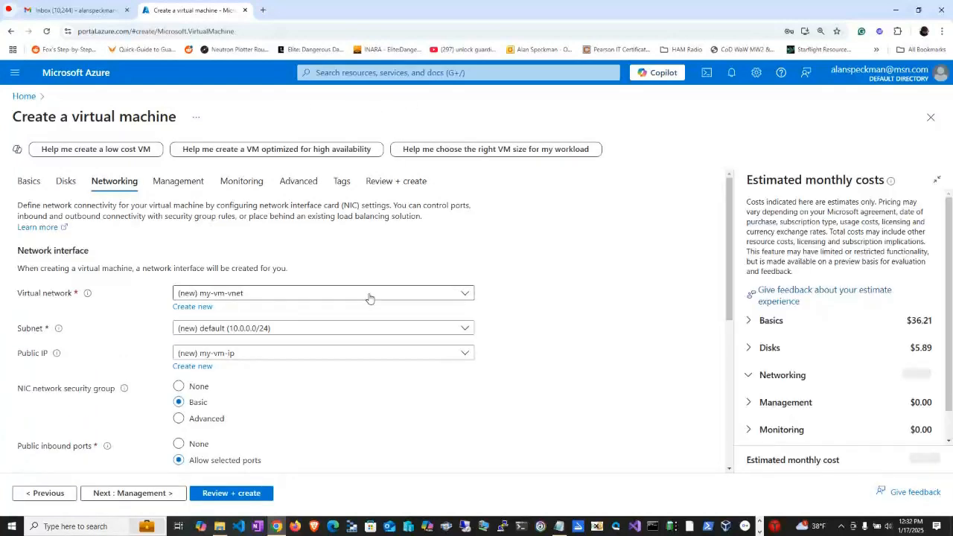
{"action": "key", "text": "alt+Tab"}
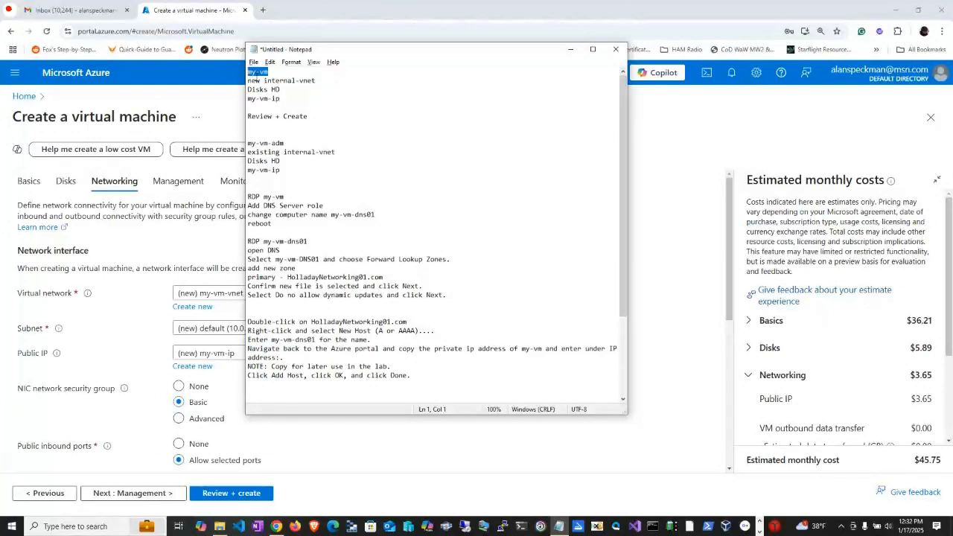
{"action": "left_click_drag", "start_coordinate": [263, 80], "coordinate": [321, 82]}
{"action": "key", "text": "ctrl+c"}
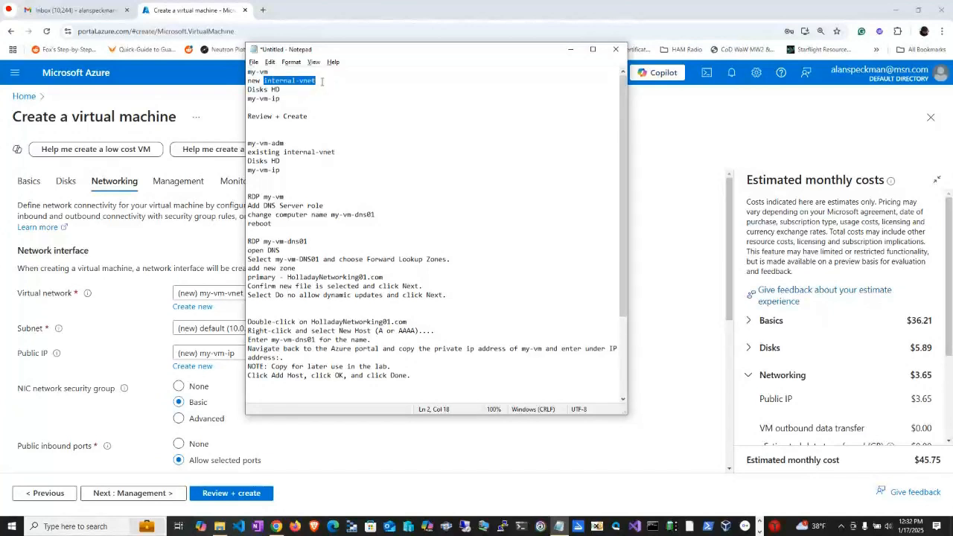
{"action": "key", "text": "alt+Tab"}
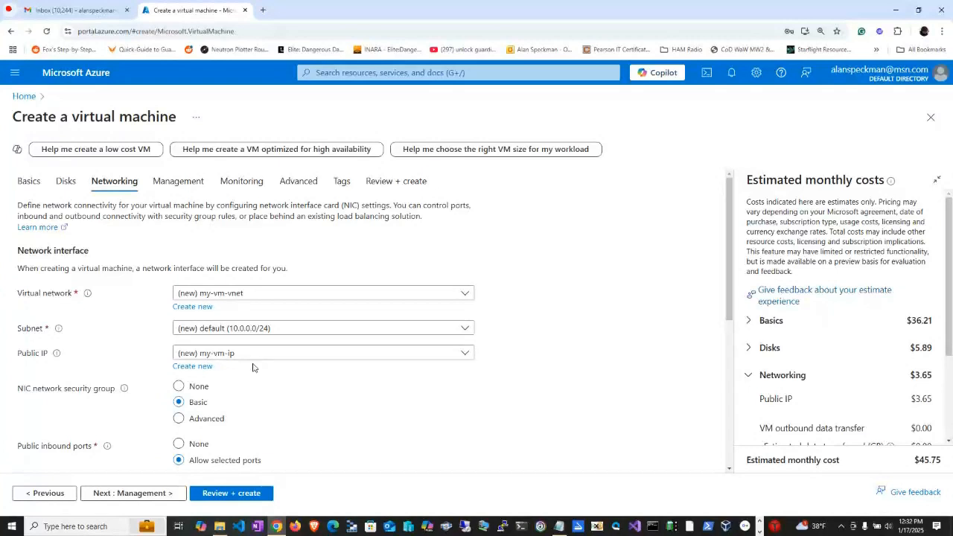
Create a new public IP address named internal-vnet for the virtual machine.
{"action": "left_click", "coordinate": [207, 366]}
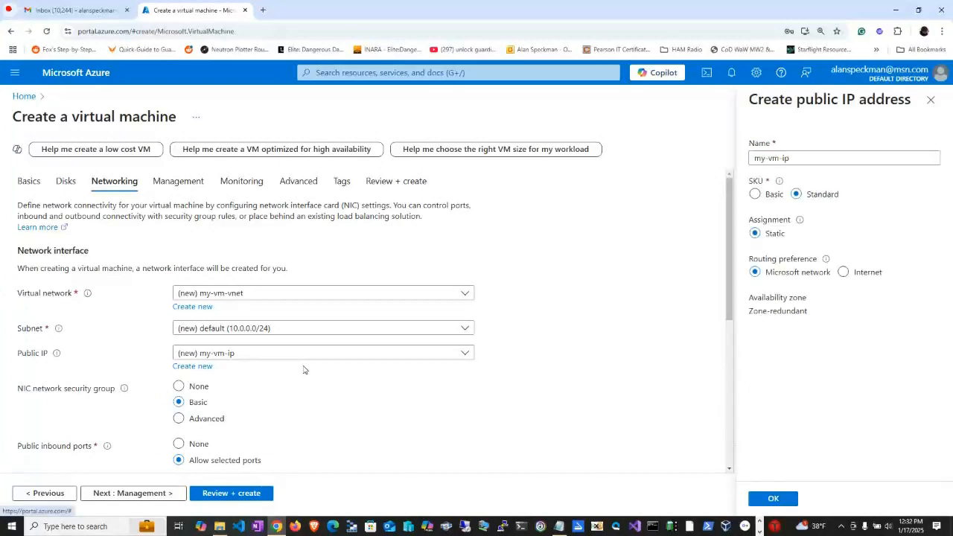
{"action": "key", "text": "ctrl+v"}
{"action": "key", "text": "ctrl+a"}
{"action": "key", "text": "ctrl+v"}
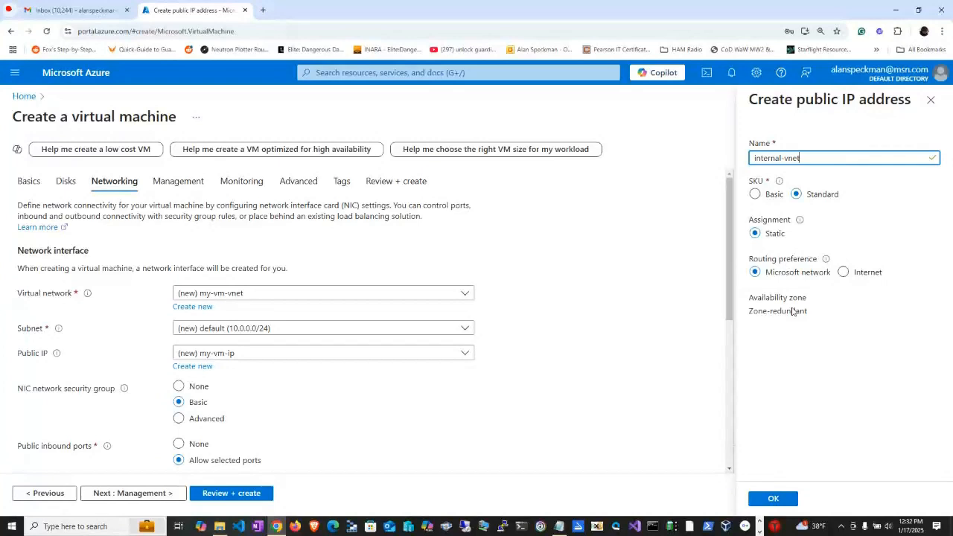
{"action": "left_click", "coordinate": [780, 502]}
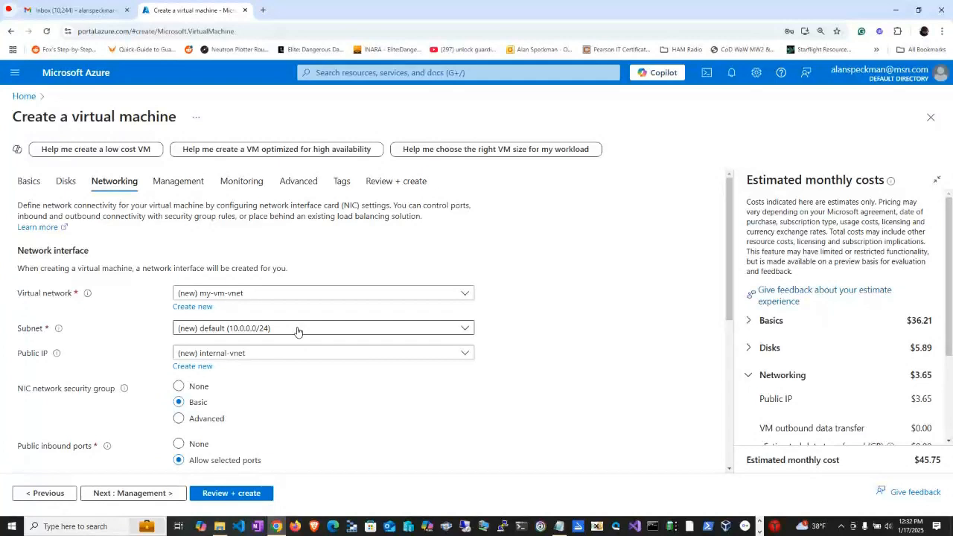
Check the Notepad notes for the public IP and virtual network names and compare them with the form's networking settings.
{"action": "key", "text": "alt+Tab"}
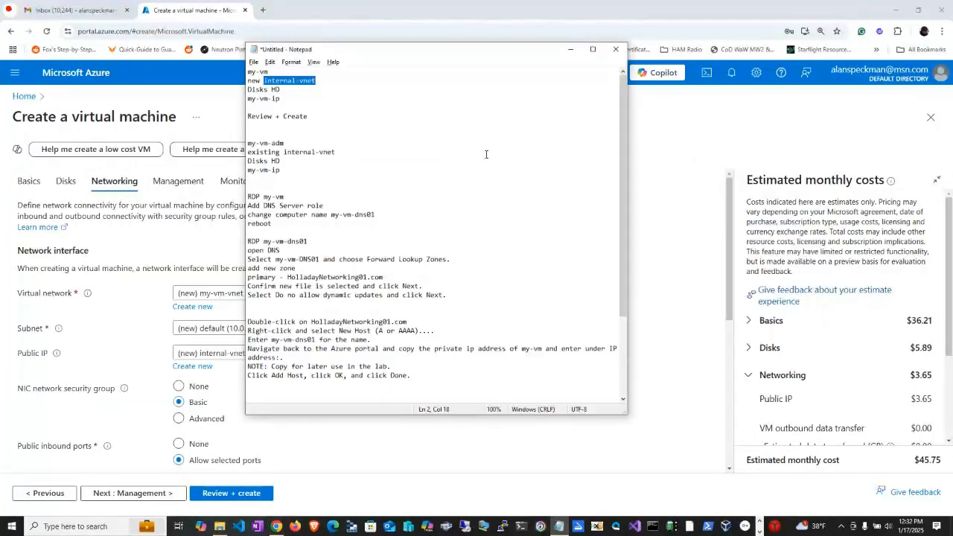
{"action": "left_click_drag", "start_coordinate": [280, 98], "coordinate": [244, 98]}
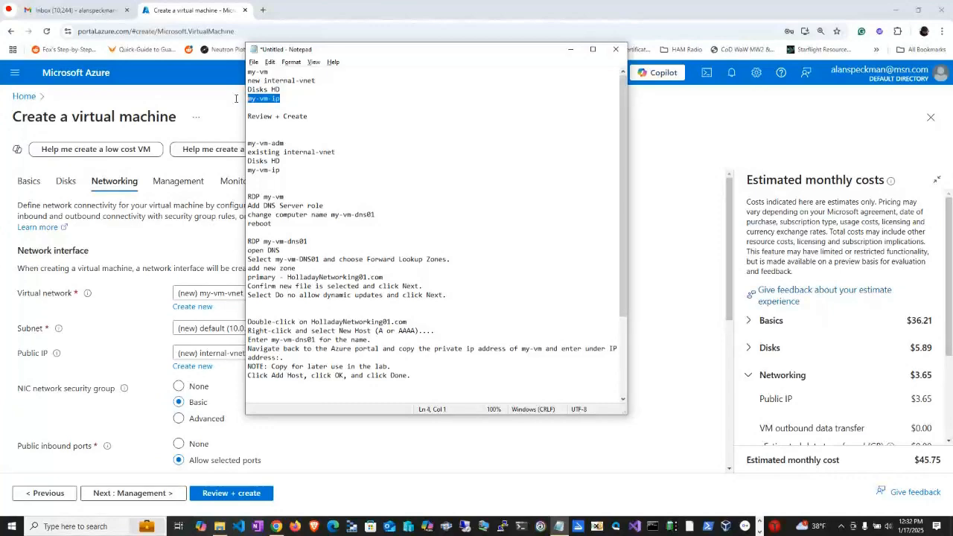
{"action": "left_click", "coordinate": [235, 99]}
{"action": "scroll", "coordinate": [258, 330], "scroll_direction": "down", "scroll_amount": 3}
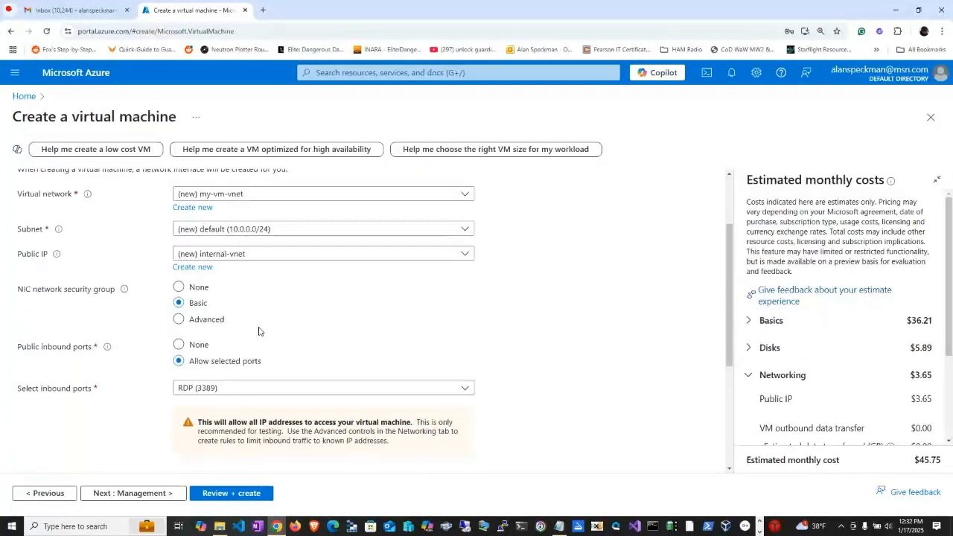
{"action": "scroll", "coordinate": [313, 363], "scroll_direction": "down", "scroll_amount": 2}
{"action": "scroll", "coordinate": [314, 363], "scroll_direction": "down", "scroll_amount": 2}
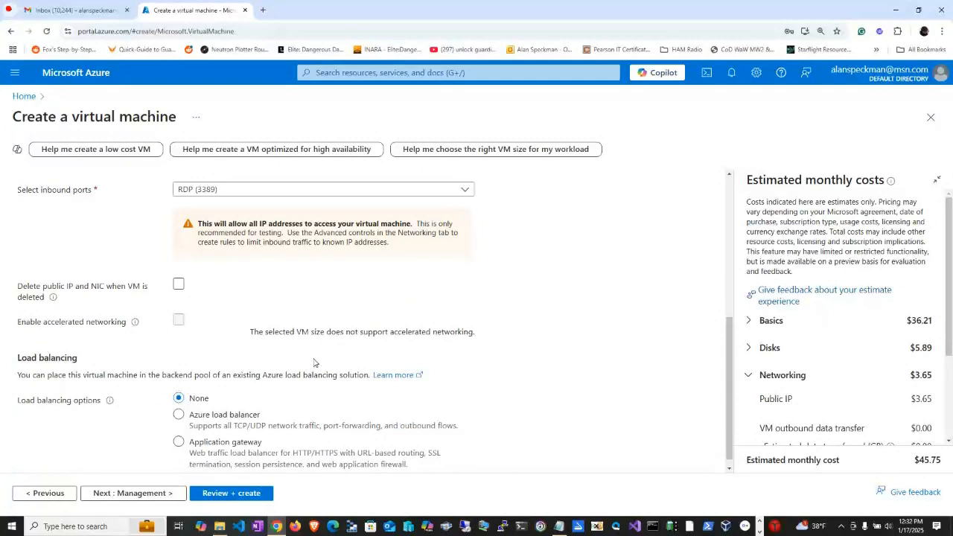
{"action": "scroll", "coordinate": [313, 363], "scroll_direction": "up", "scroll_amount": 4}
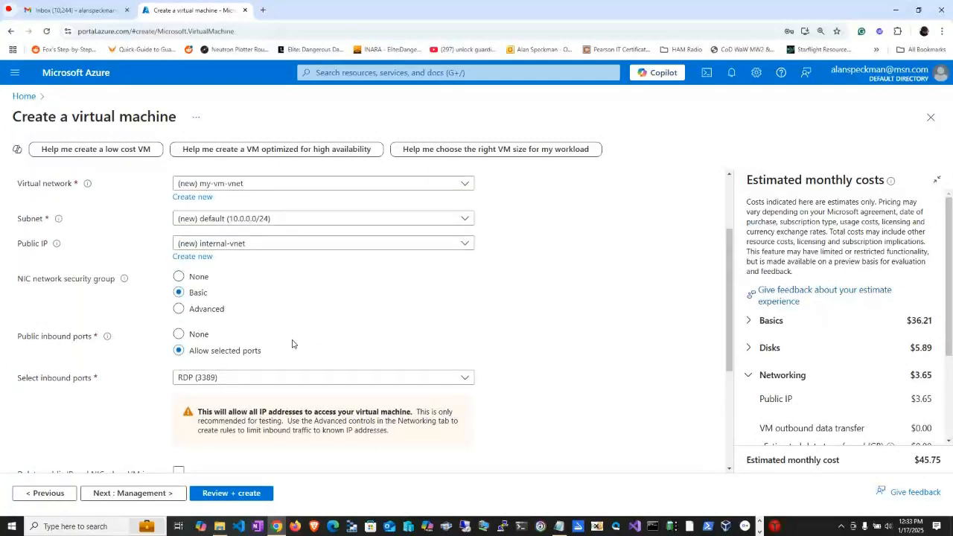
{"action": "scroll", "coordinate": [217, 308], "scroll_direction": "up", "scroll_amount": 1}
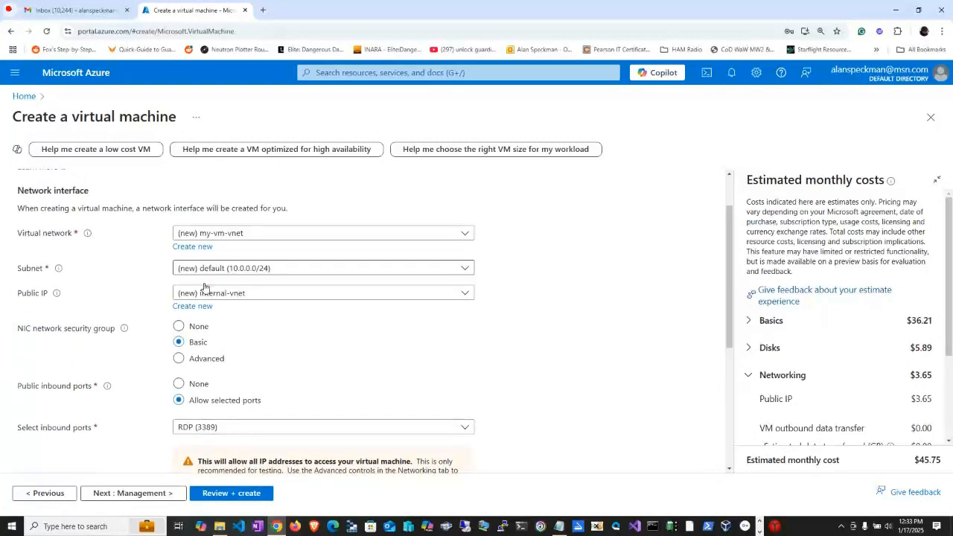
{"action": "key", "text": "alt+Tab"}
{"action": "key", "text": "alt+Tab"}
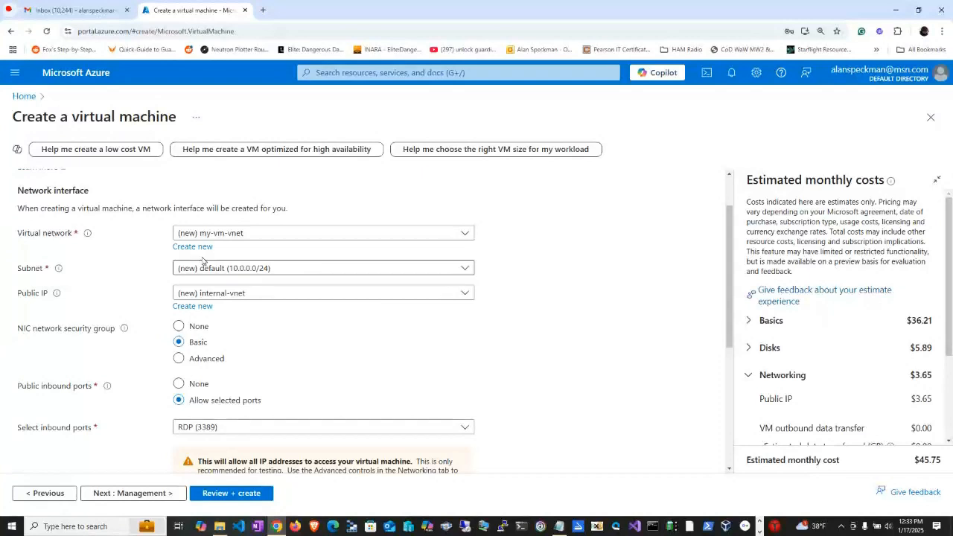
Create a new virtual network named internal-vnet for the virtual machine and check the Notepad notes again.
{"action": "left_click", "coordinate": [195, 306]}
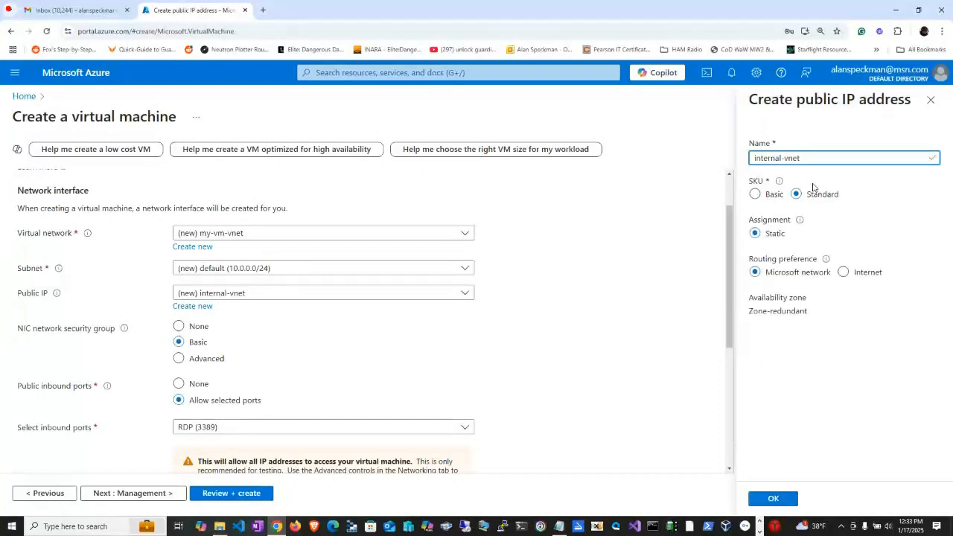
{"action": "left_click", "coordinate": [192, 248]}
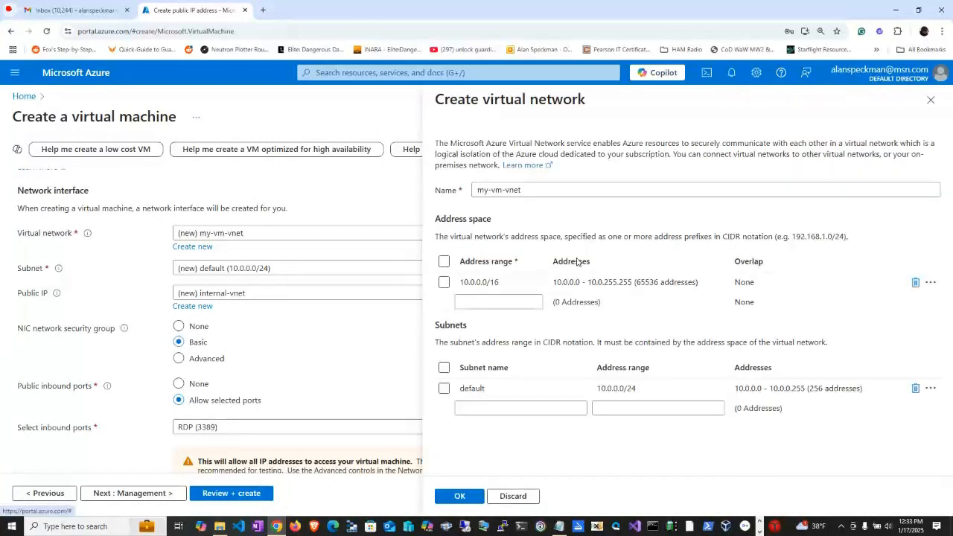
{"action": "left_click", "coordinate": [521, 191]}
{"action": "key", "text": "ctrl+a"}
{"action": "type", "text": "internal-vnet"}
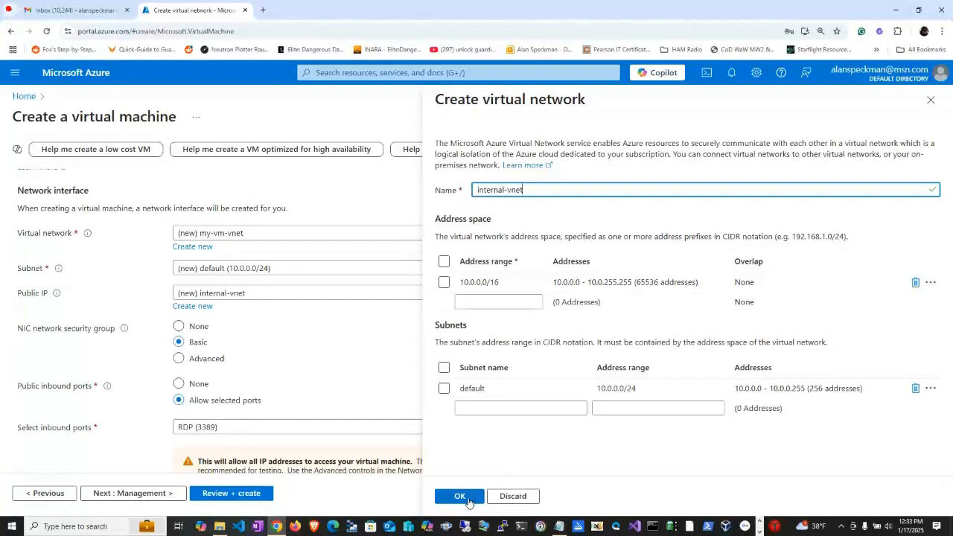
{"action": "left_click", "coordinate": [467, 500]}
{"action": "key", "text": "alt+Tab"}
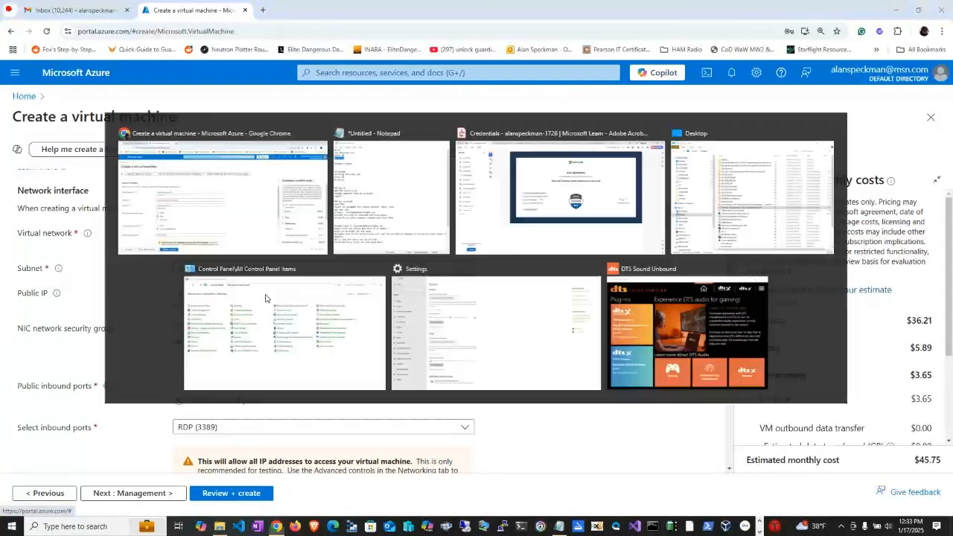
{"action": "key", "text": "alt+Tab"}
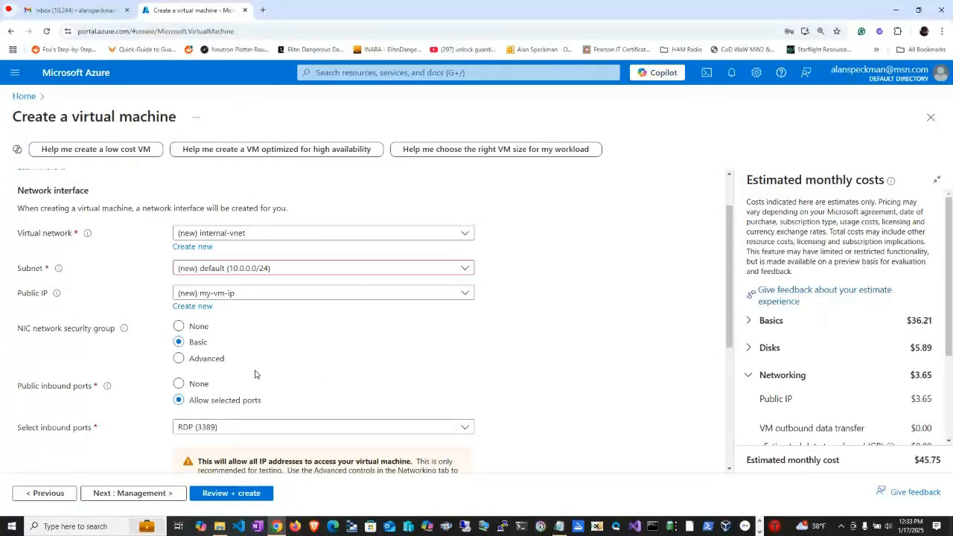
Check the Notepad notes for the public IP name, finish the networking settings and proceed to the management settings.
{"action": "key", "text": "alt+Tab"}
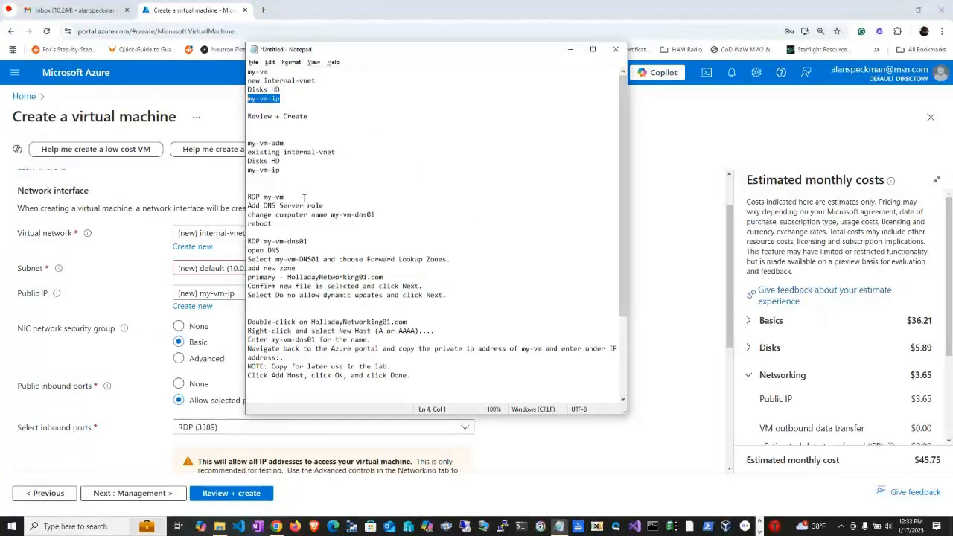
{"action": "key", "text": "alt+Tab"}
{"action": "scroll", "coordinate": [329, 368], "scroll_direction": "down", "scroll_amount": 3}
{"action": "left_click", "coordinate": [178, 404]}
{"action": "left_click", "coordinate": [165, 493]}
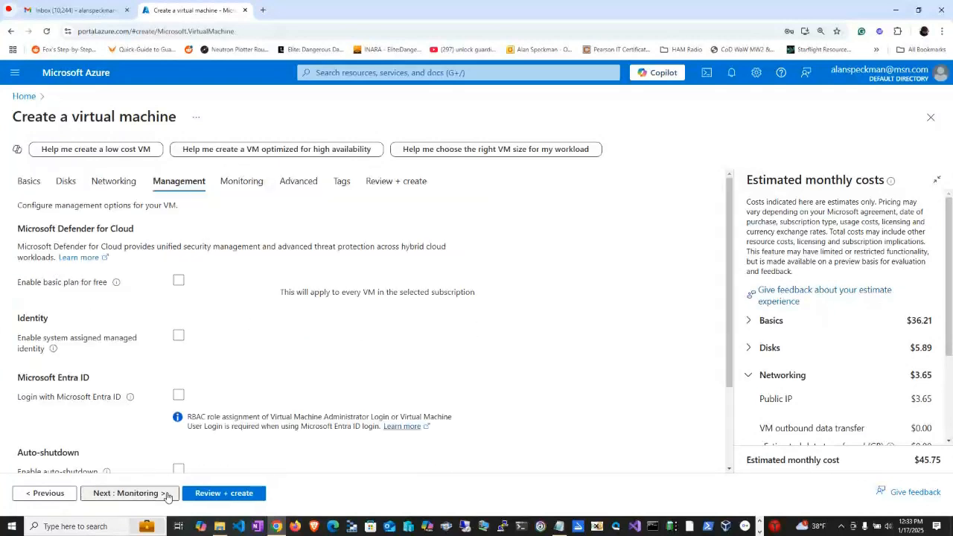
Proceed past the management and monitoring settings to the final review and create the virtual machine my-vm.
{"action": "left_click", "coordinate": [166, 494]}
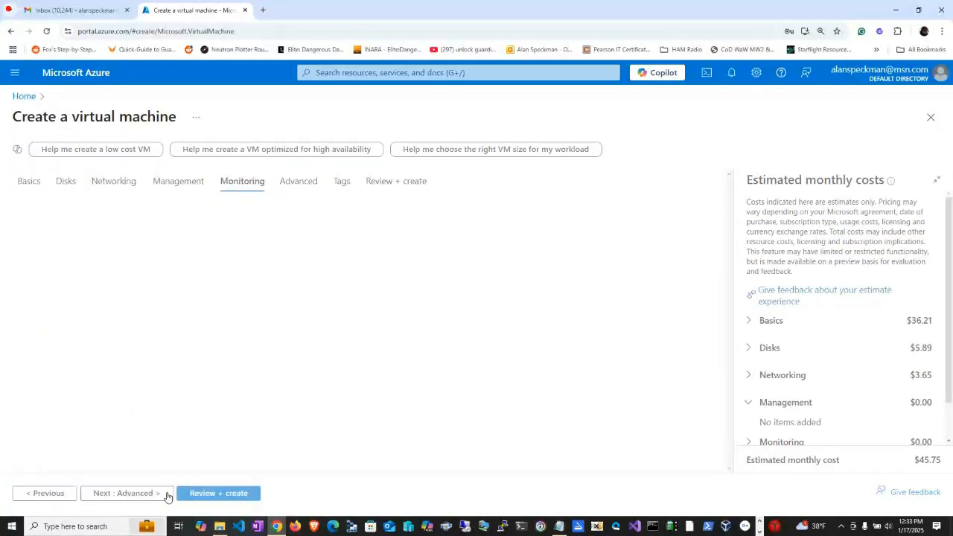
{"action": "left_click", "coordinate": [167, 495]}
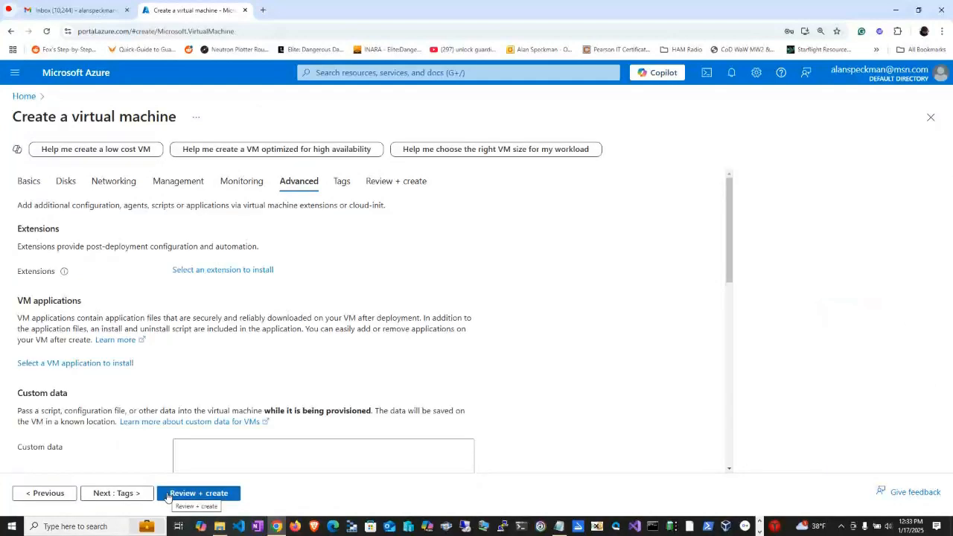
{"action": "left_click", "coordinate": [168, 495]}
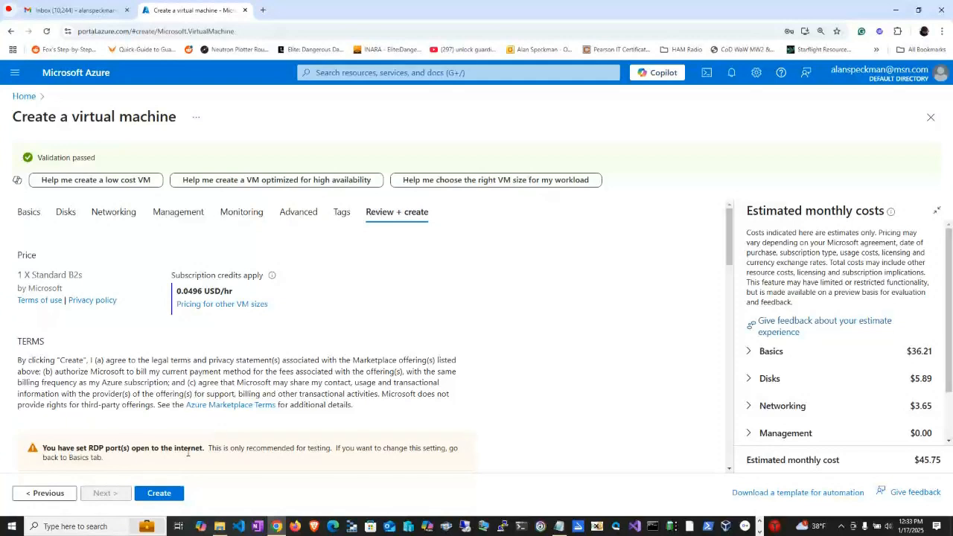
{"action": "left_click", "coordinate": [159, 493]}
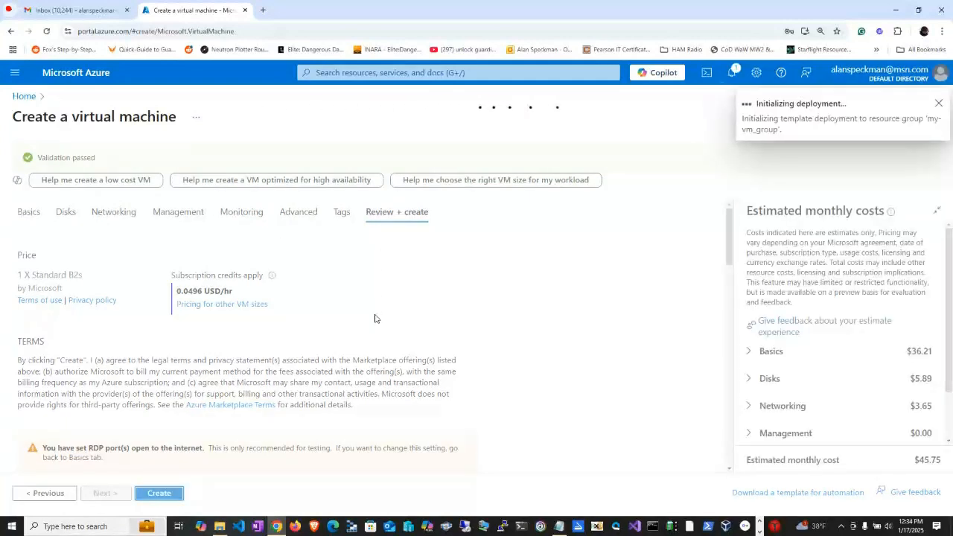
Copy the second virtual machine's name, my-vm-adm, from the Notepad notes and return to the Azure portal.
{"action": "key", "text": "alt+Tab"}
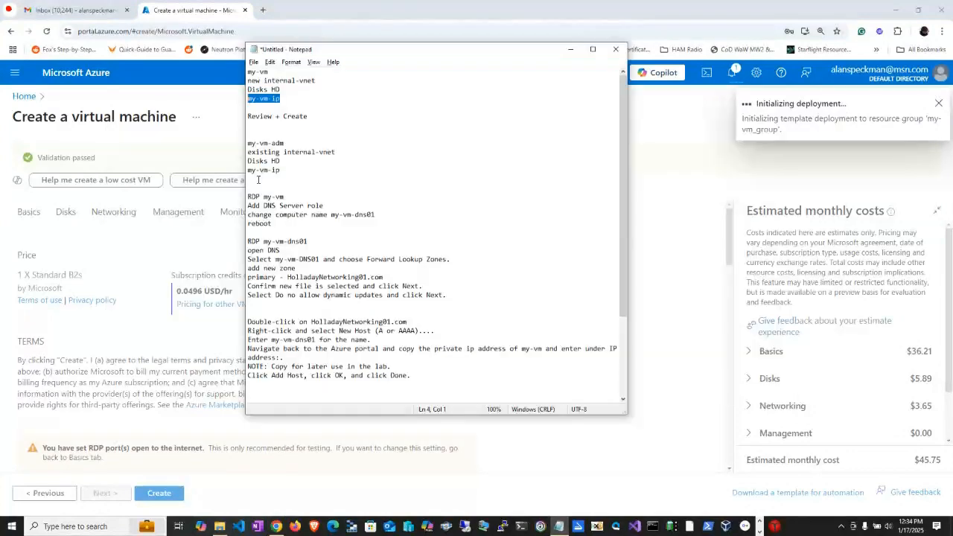
{"action": "left_click_drag", "start_coordinate": [290, 141], "coordinate": [246, 145]}
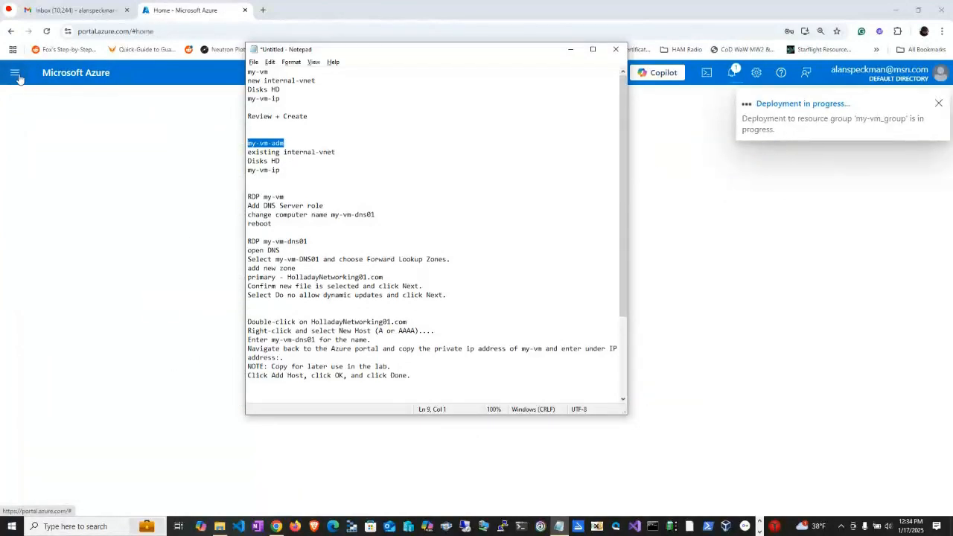
{"action": "key", "text": "alt+Tab"}
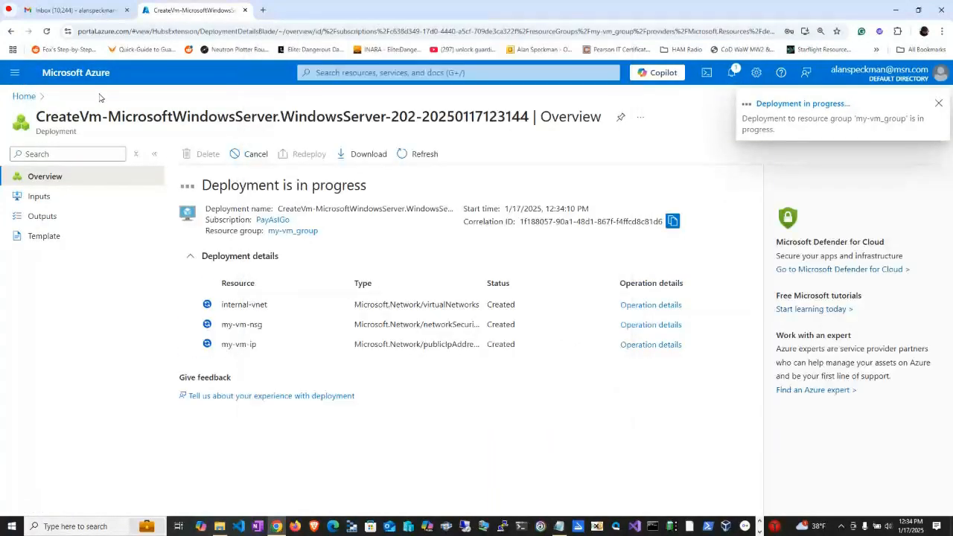
Open the list of virtual machines and start creating another Azure virtual machine.
{"action": "left_click", "coordinate": [15, 71]}
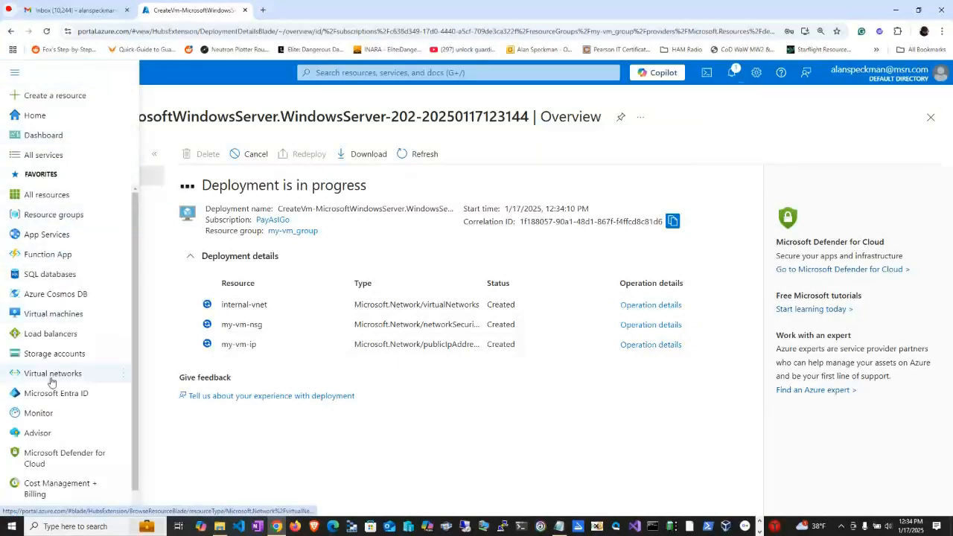
{"action": "left_click", "coordinate": [64, 322]}
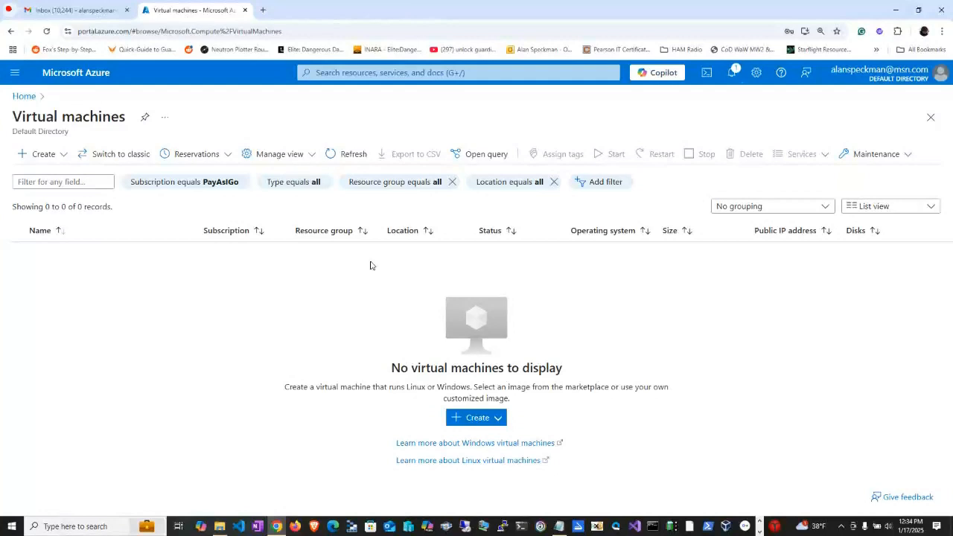
{"action": "left_click", "coordinate": [473, 418]}
{"action": "left_click", "coordinate": [474, 293]}
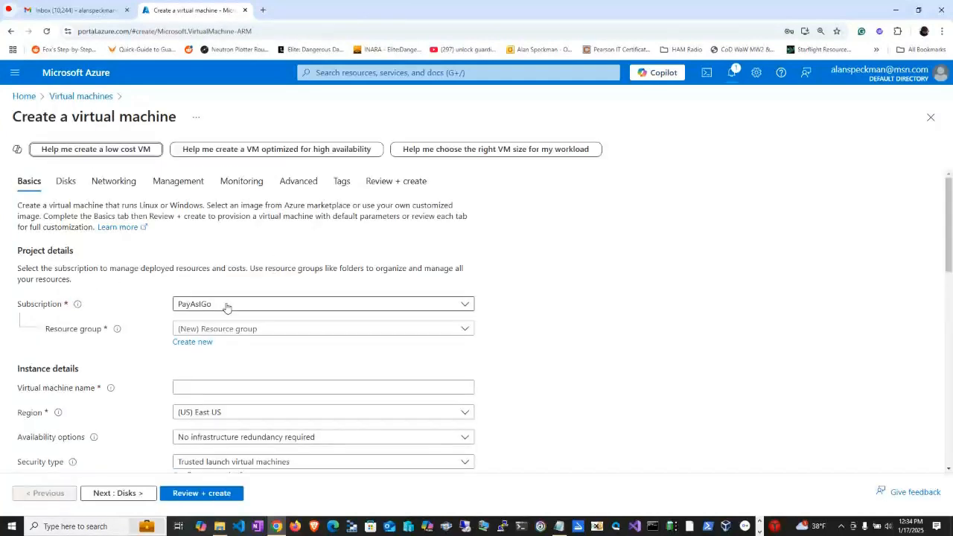
Assign the virtual machine to the resource group my-vm_group and name it my-vm-adm.
{"action": "left_click", "coordinate": [216, 329]}
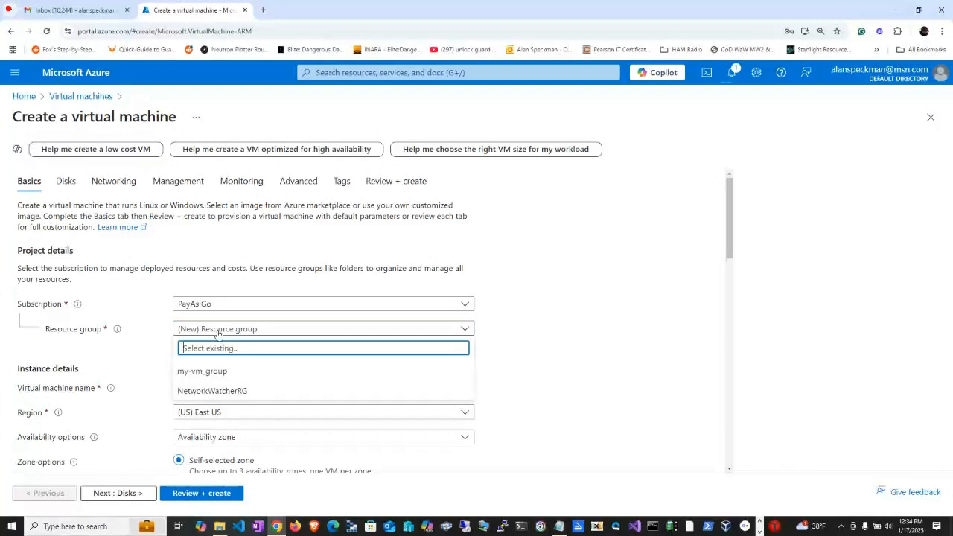
{"action": "left_click", "coordinate": [210, 371]}
{"action": "left_click", "coordinate": [212, 388]}
{"action": "type", "text": "my-vm-adm"}
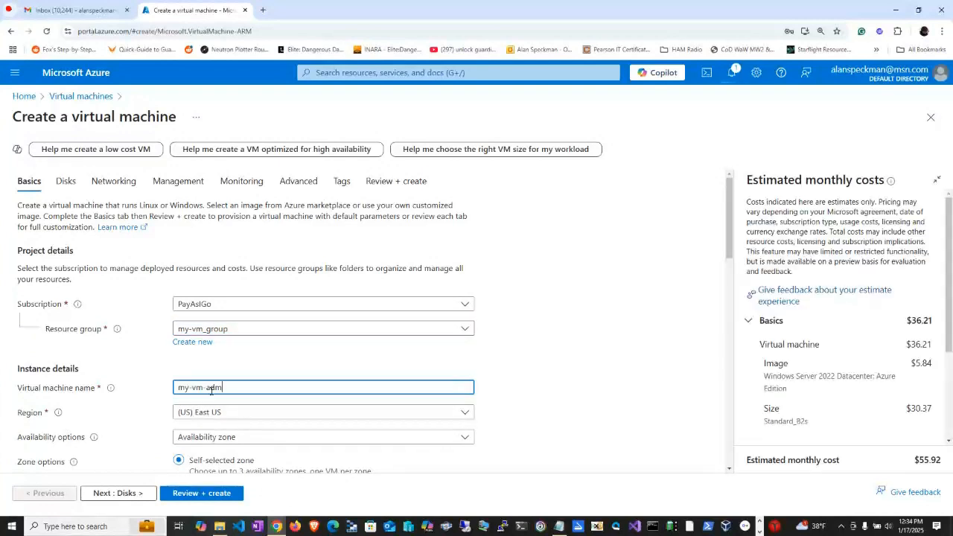
{"action": "left_click", "coordinate": [520, 390]}
Set the availability options to No infrastructure redundancy required and the security type to Standard.
{"action": "scroll", "coordinate": [520, 390], "scroll_direction": "down", "scroll_amount": 2}
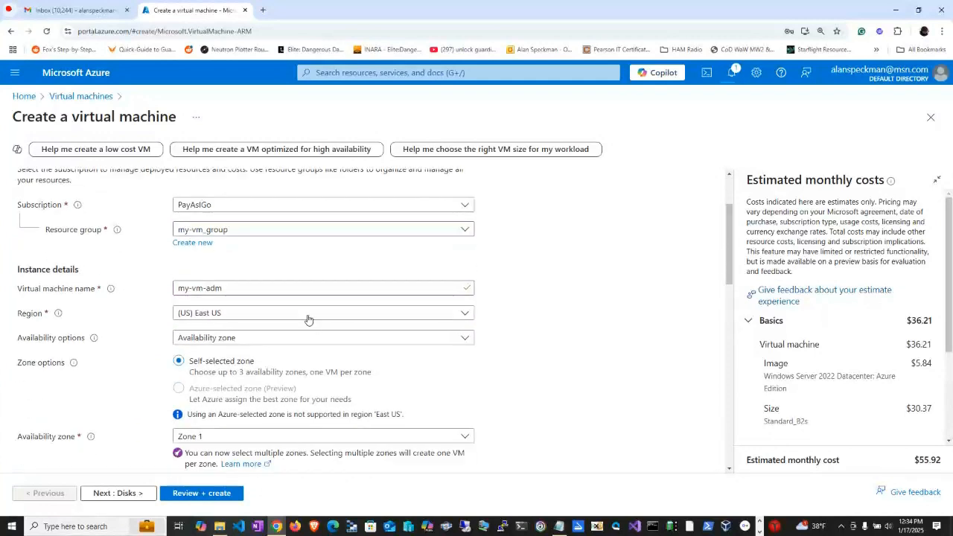
{"action": "left_click", "coordinate": [238, 338]}
{"action": "left_click", "coordinate": [221, 355]}
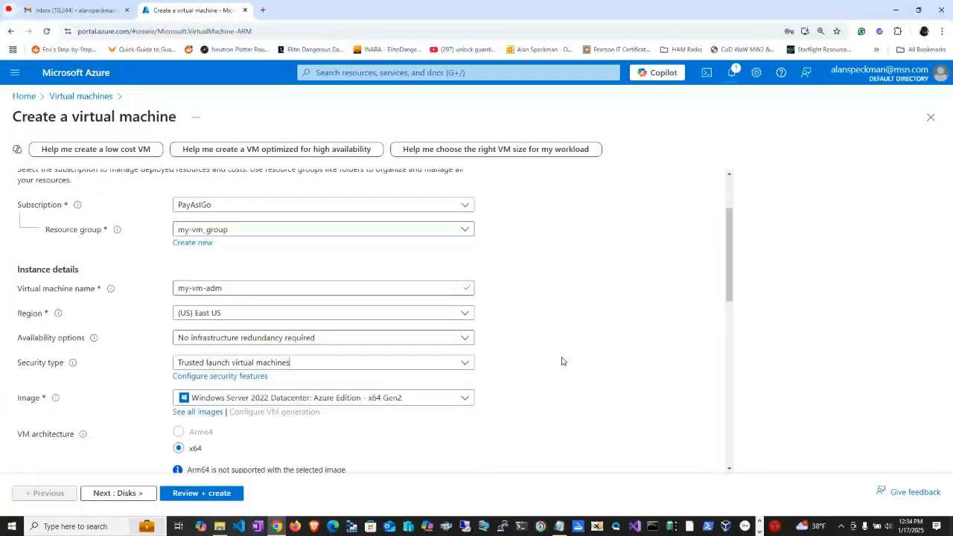
{"action": "scroll", "coordinate": [562, 361], "scroll_direction": "down", "scroll_amount": 1}
{"action": "scroll", "coordinate": [562, 361], "scroll_direction": "down", "scroll_amount": 1}
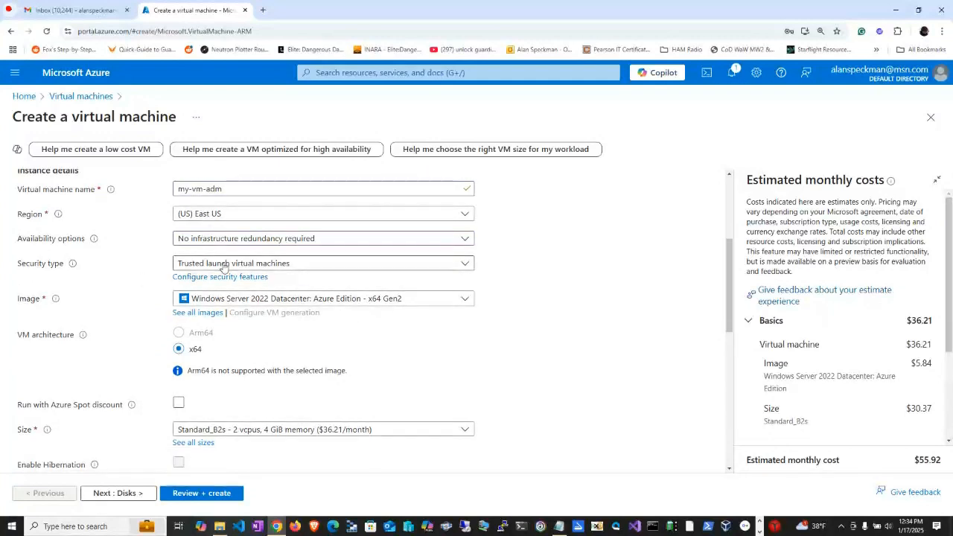
{"action": "left_click", "coordinate": [224, 266]}
{"action": "left_click", "coordinate": [218, 298]}
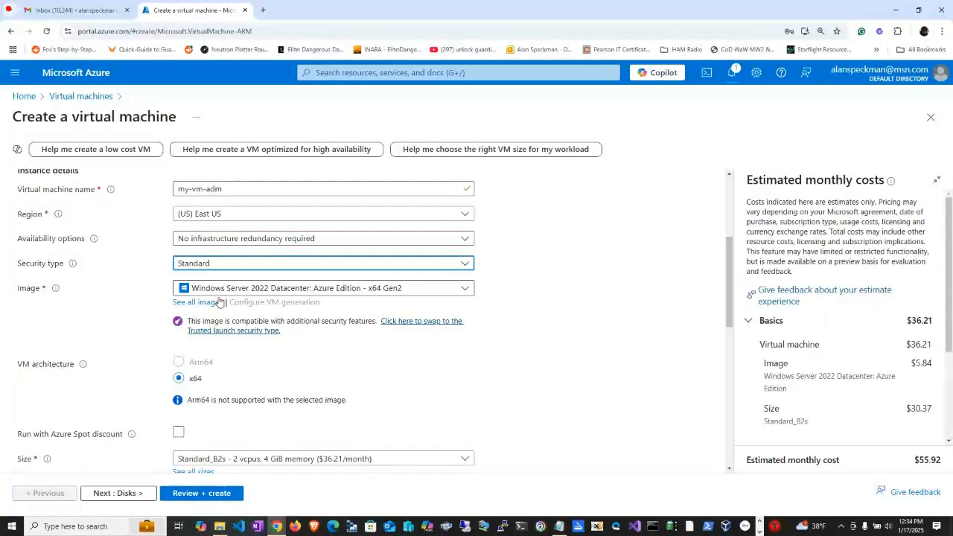
Enter the administrator account's password and repeat it in the confirm password field.
{"action": "scroll", "coordinate": [553, 286], "scroll_direction": "down", "scroll_amount": 1}
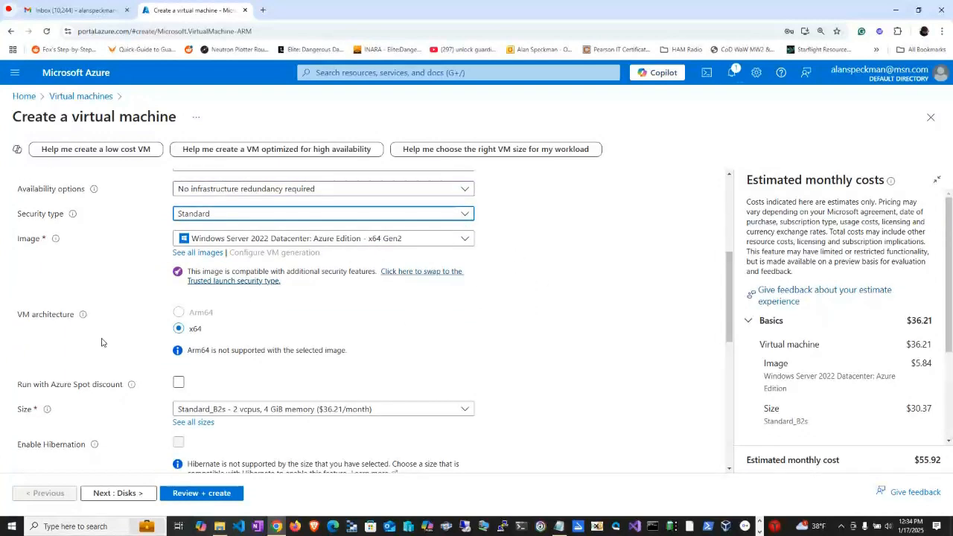
{"action": "scroll", "coordinate": [509, 295], "scroll_direction": "down", "scroll_amount": 1}
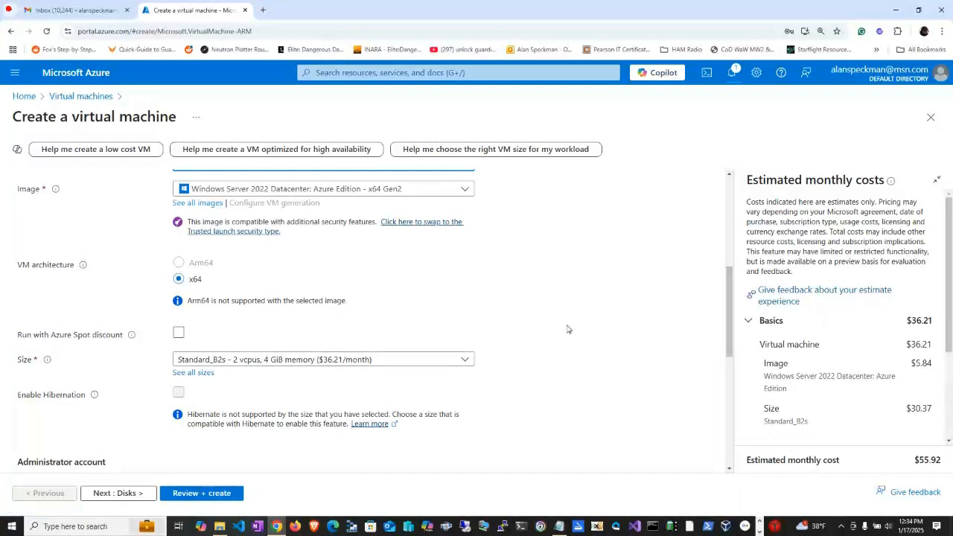
{"action": "scroll", "coordinate": [570, 329], "scroll_direction": "down", "scroll_amount": 2}
{"action": "scroll", "coordinate": [567, 329], "scroll_direction": "down", "scroll_amount": 1}
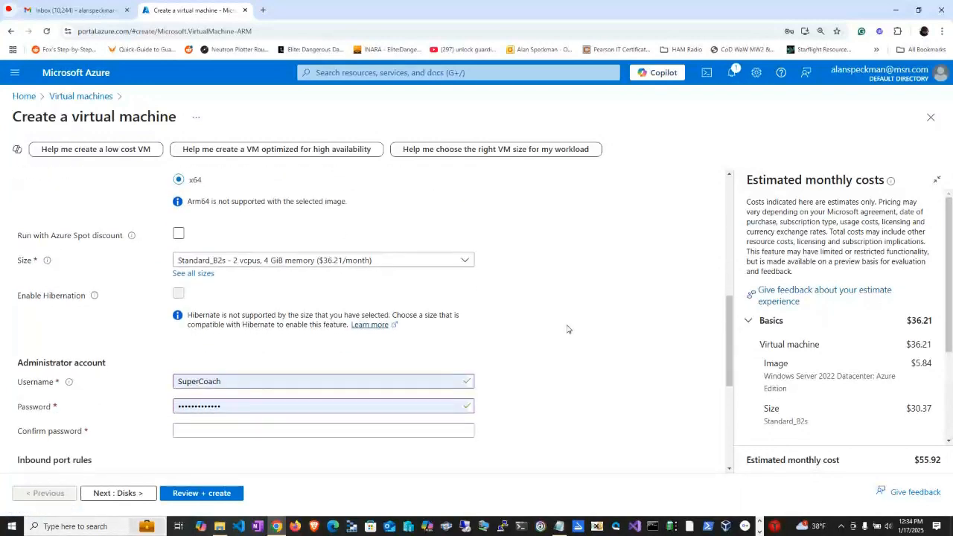
{"action": "double_click", "coordinate": [176, 404]}
{"action": "type", "text": "P"}
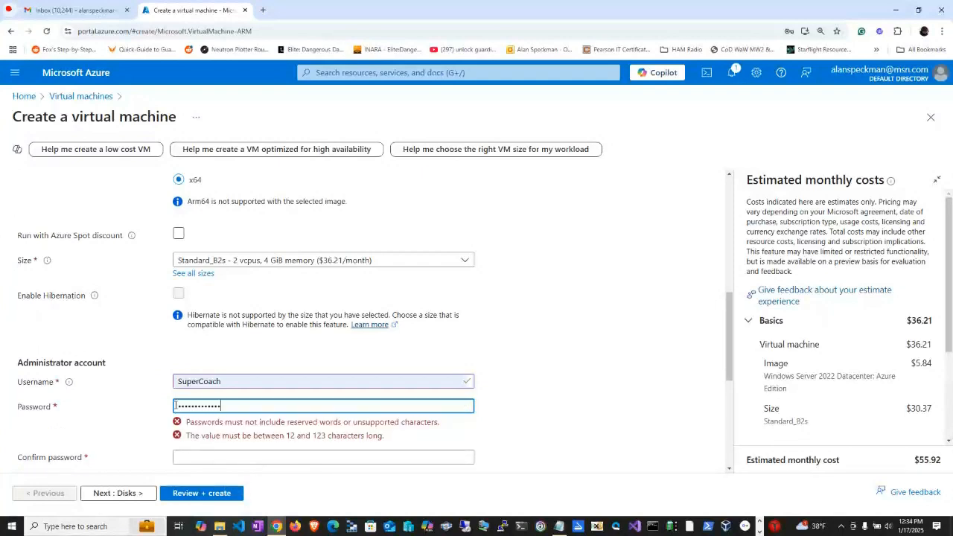
{"action": "key", "text": "Tab"}
{"action": "type", "text": "Pa"}
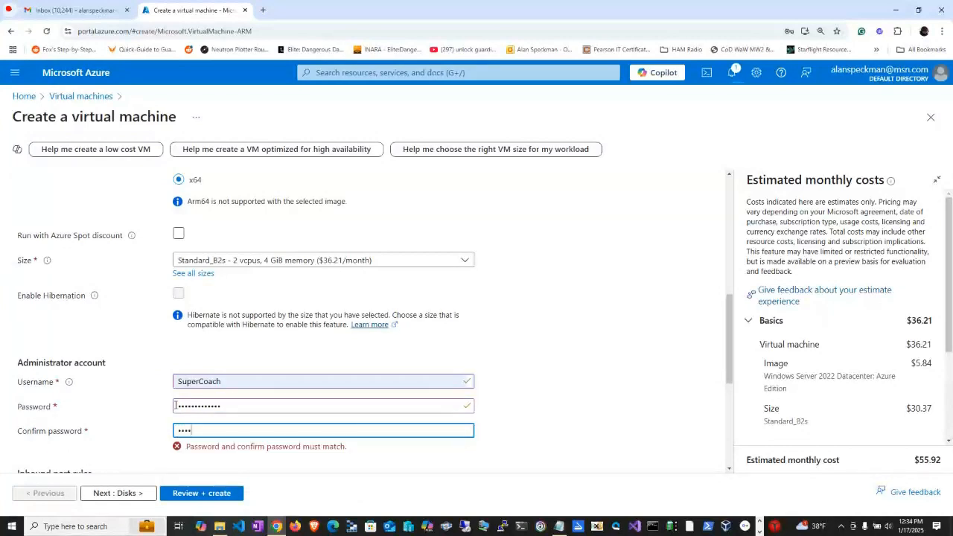
{"action": "key", "text": "BackSpace"}
{"action": "key", "text": "BackSpace"}
{"action": "key", "text": "BackSpace"}
{"action": "key", "text": "BackSpace"}
{"action": "key", "text": "BackSpace"}
{"action": "key", "text": "BackSpace"}
{"action": "key", "text": "BackSpace"}
{"action": "key", "text": "BackSpace"}
{"action": "key", "text": "BackSpace"}
{"action": "type", "text": "••"}
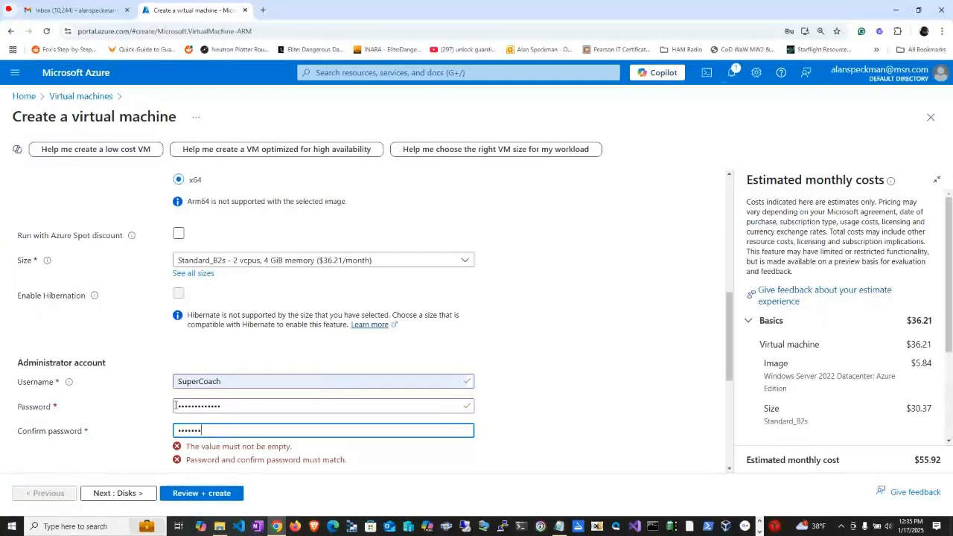
{"action": "type", "text": "•"}
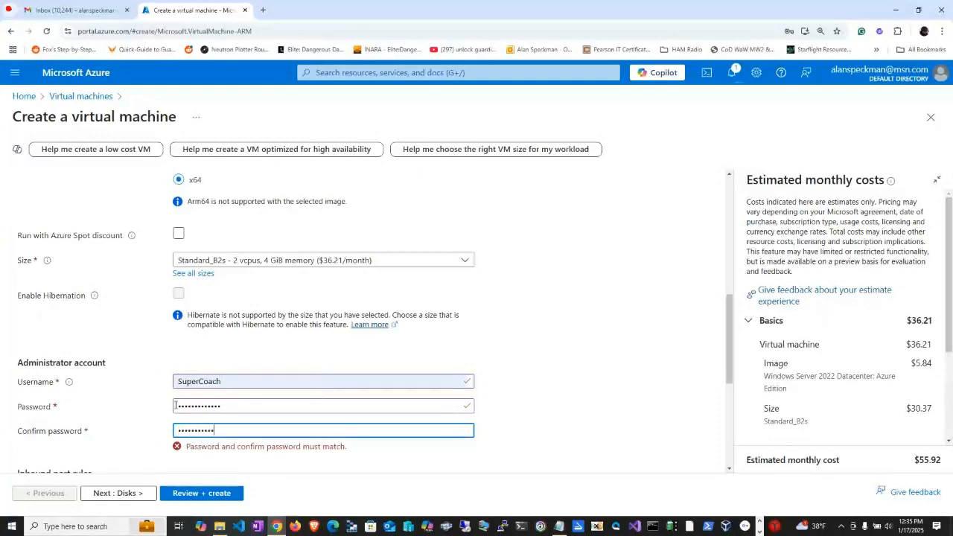
{"action": "type", "text": "••"}
Set the OS disk type to Standard HDD (locally-redundant storage) and proceed to the networking settings.
{"action": "scroll", "coordinate": [194, 417], "scroll_direction": "down", "scroll_amount": 3}
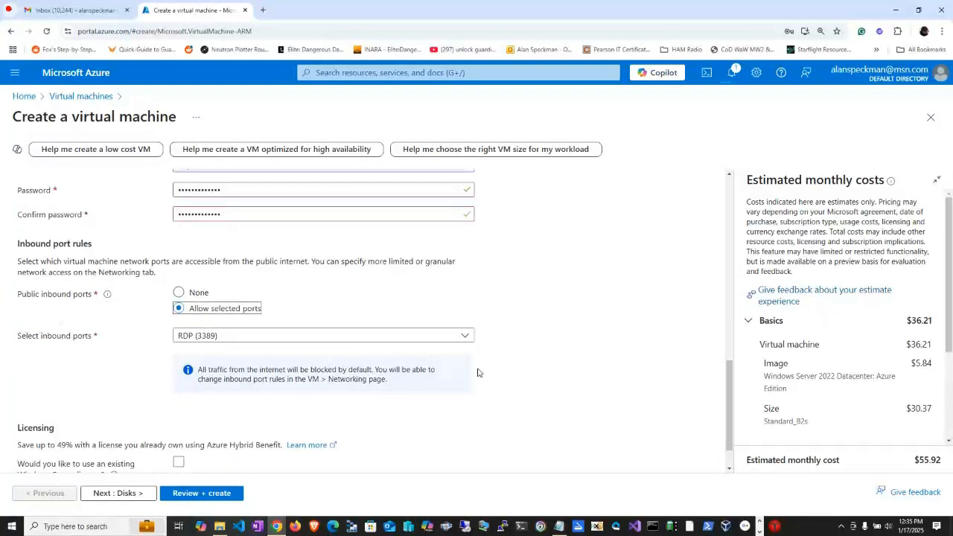
{"action": "scroll", "coordinate": [248, 422], "scroll_direction": "down", "scroll_amount": 1}
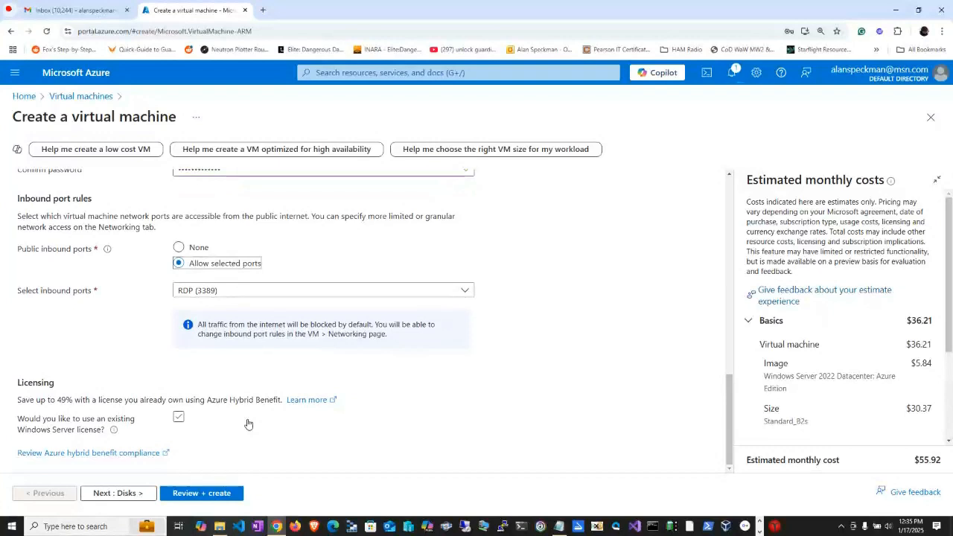
{"action": "left_click", "coordinate": [122, 493]}
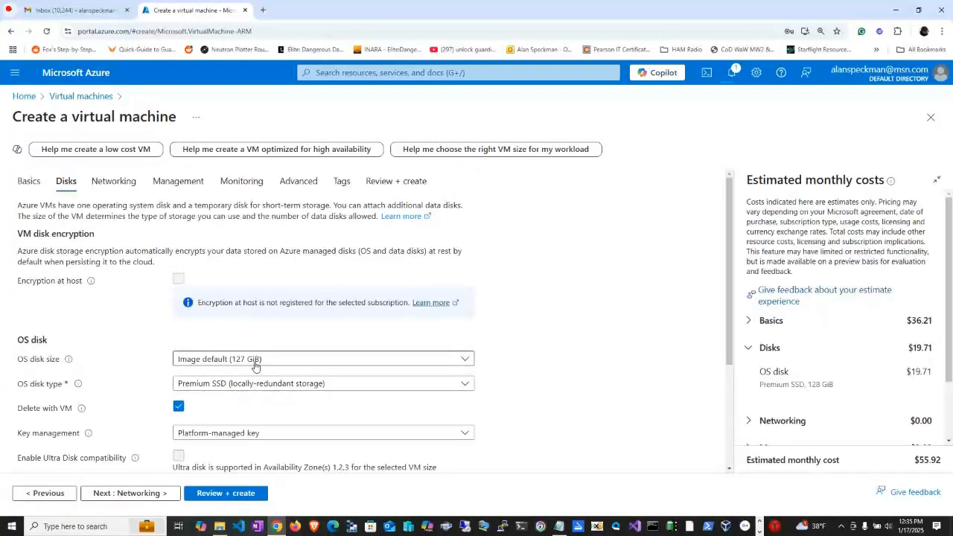
{"action": "left_click", "coordinate": [253, 387]}
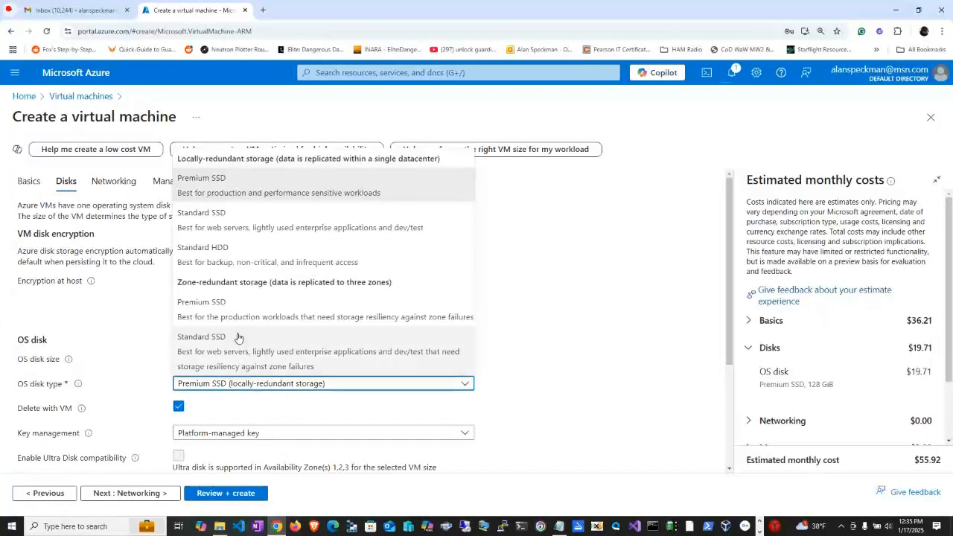
{"action": "left_click", "coordinate": [242, 256]}
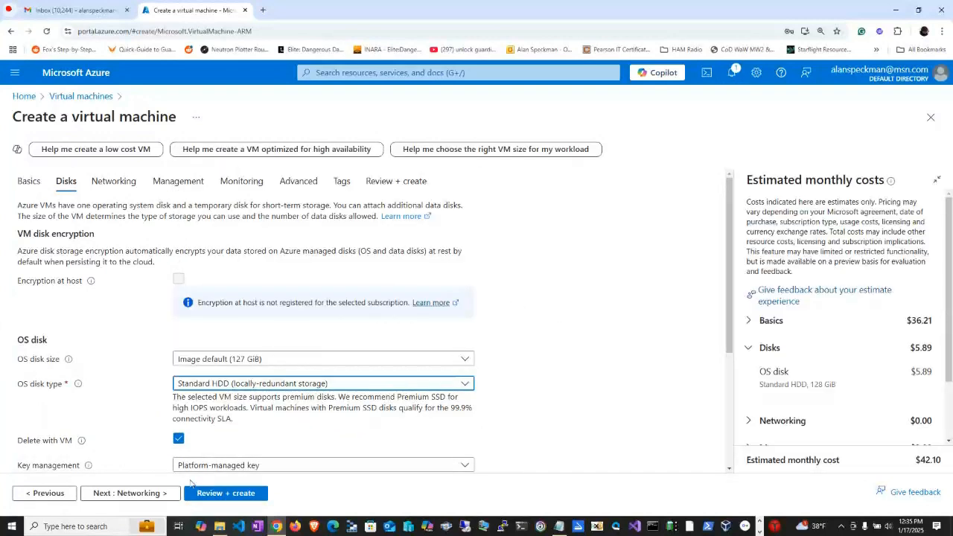
{"action": "left_click", "coordinate": [127, 493]}
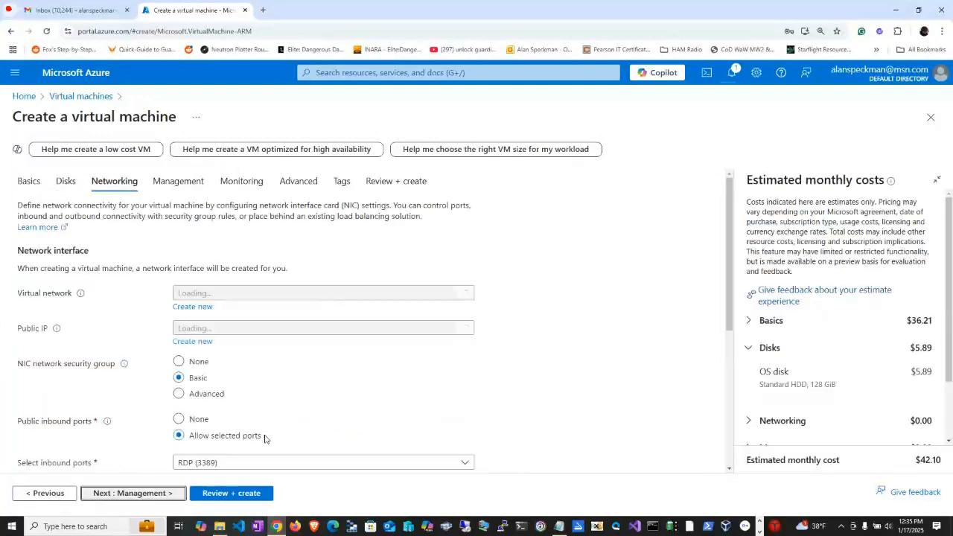
Look for the existing internal-vnet from the notes among the available virtual networks for my-vm-adm.
{"action": "left_click", "coordinate": [322, 296]}
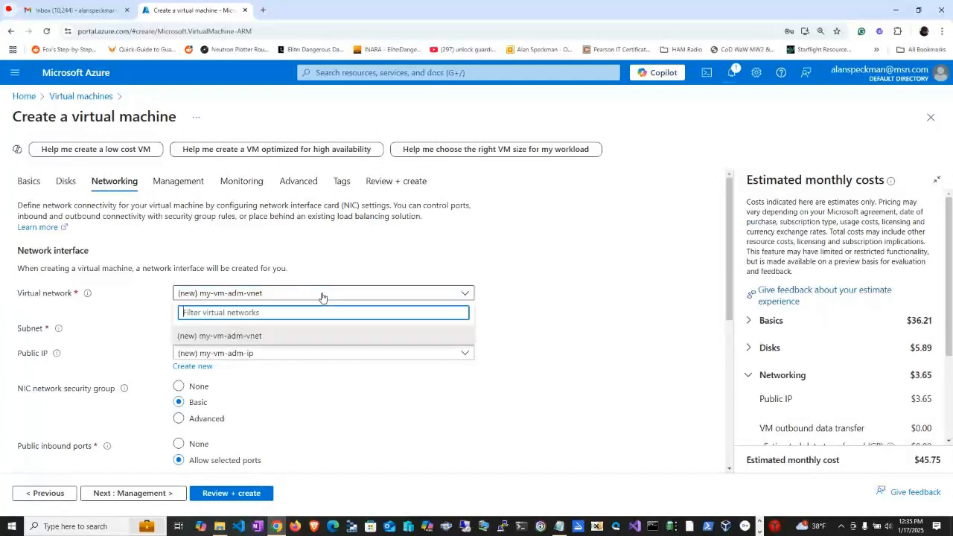
{"action": "left_click", "coordinate": [266, 337]}
{"action": "key", "text": "alt+Tab"}
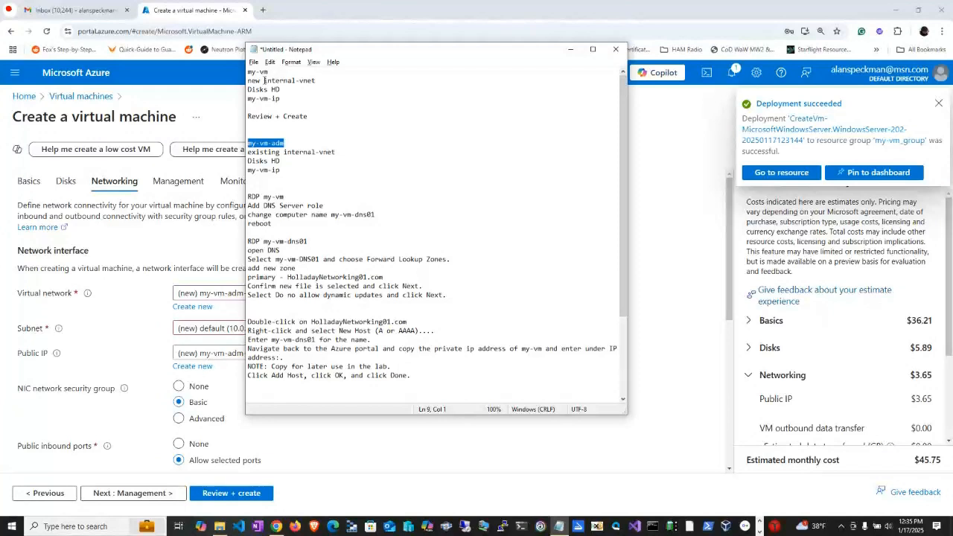
{"action": "key", "text": "alt+Tab"}
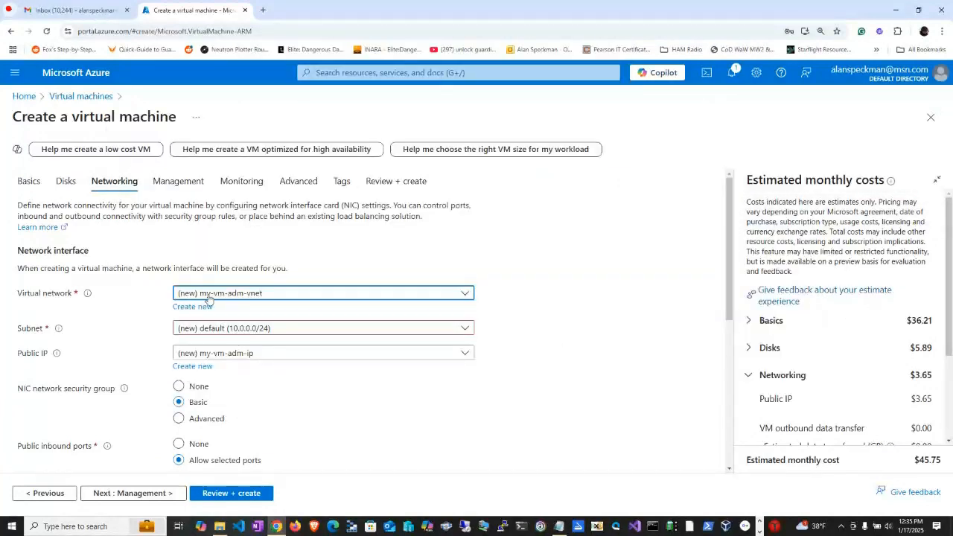
{"action": "left_click", "coordinate": [227, 296]}
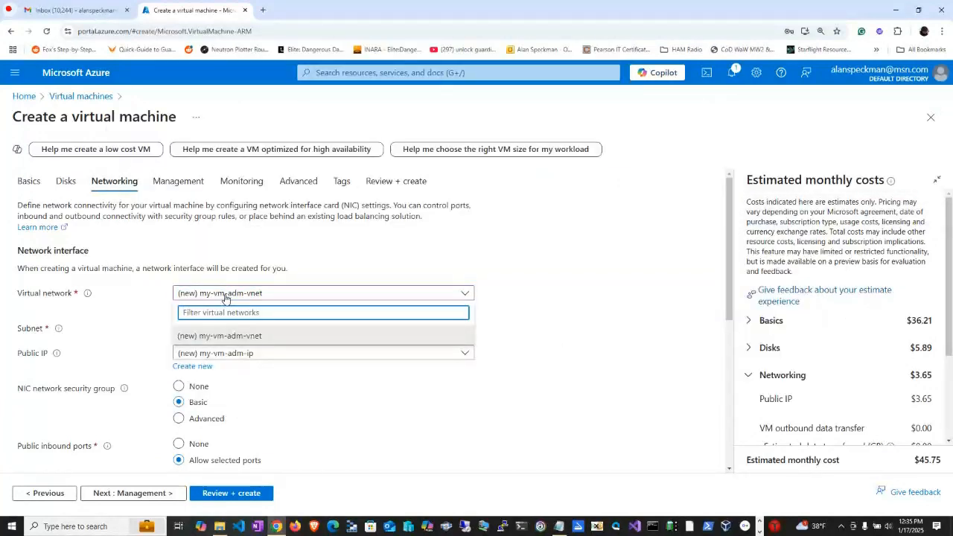
{"action": "left_click", "coordinate": [227, 297]}
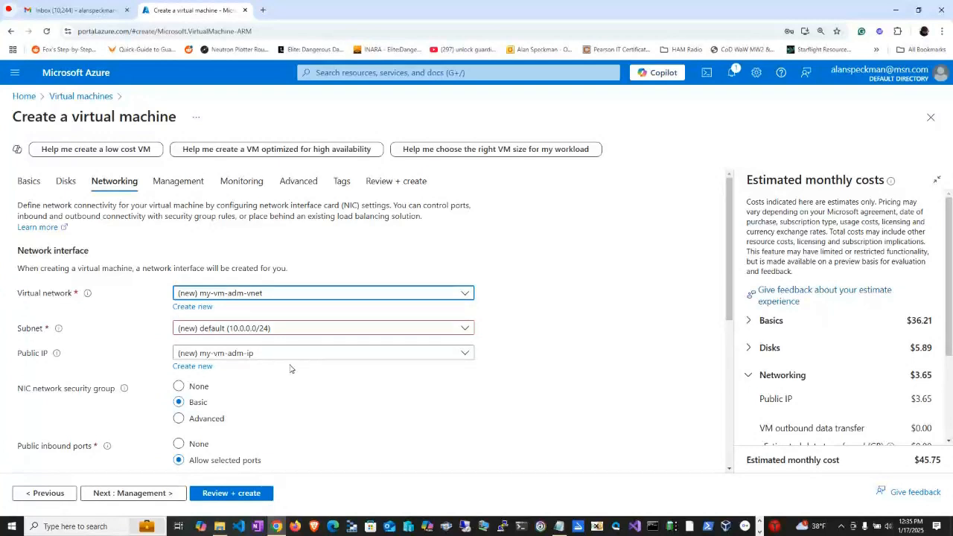
Look up the public IP name in the notes and review the public IP options for my-vm-adm.
{"action": "key", "text": "alt+Tab"}
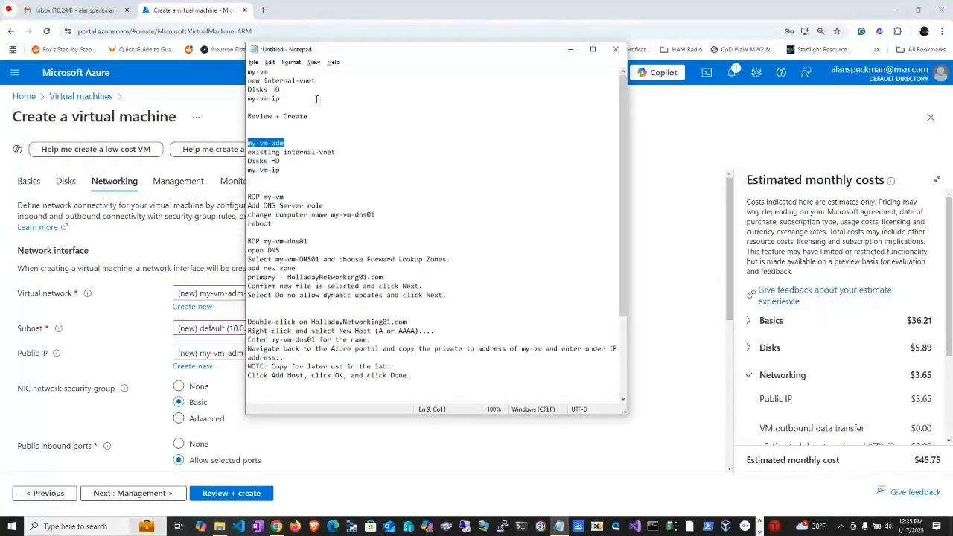
{"action": "left_click_drag", "start_coordinate": [281, 170], "coordinate": [233, 169]}
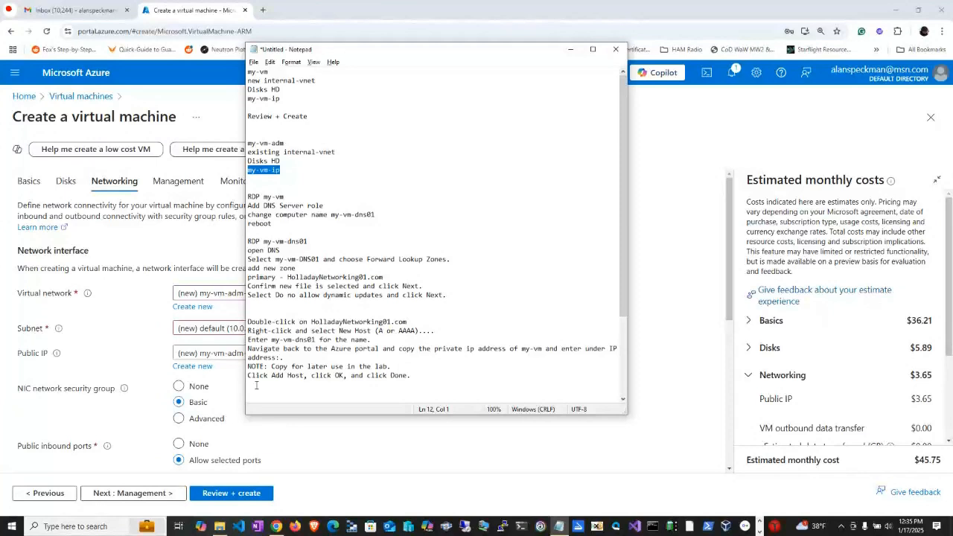
{"action": "left_click", "coordinate": [192, 365]}
{"action": "key", "text": "Return"}
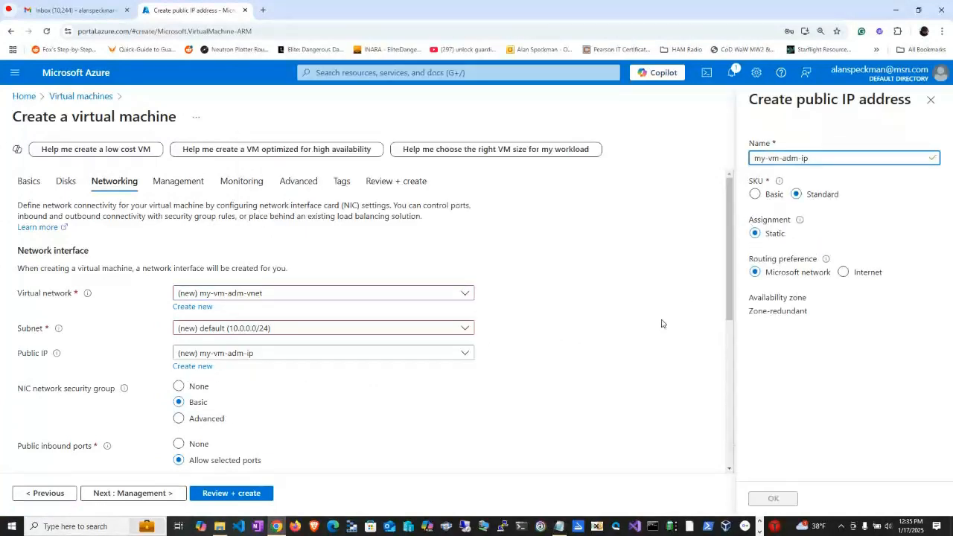
{"action": "left_click", "coordinate": [418, 354]}
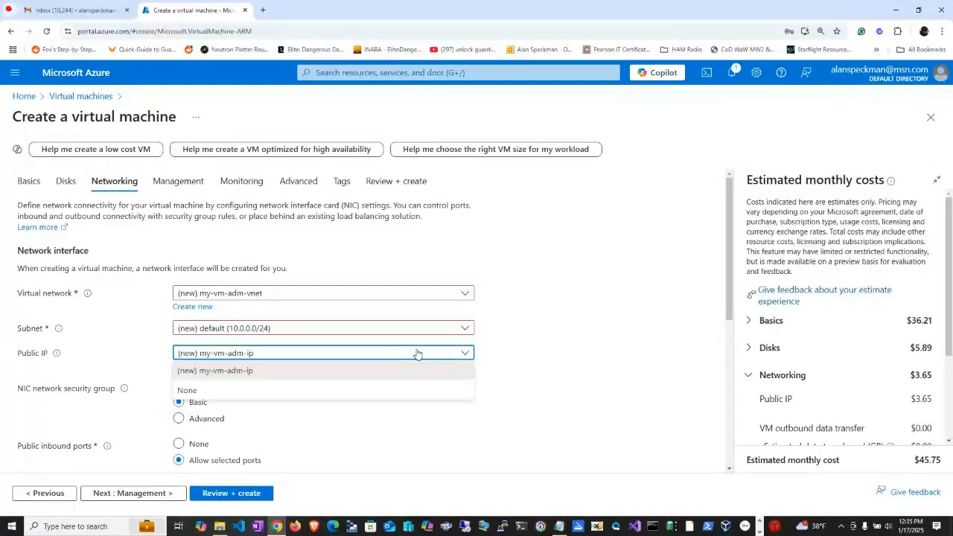
{"action": "left_click", "coordinate": [418, 354]}
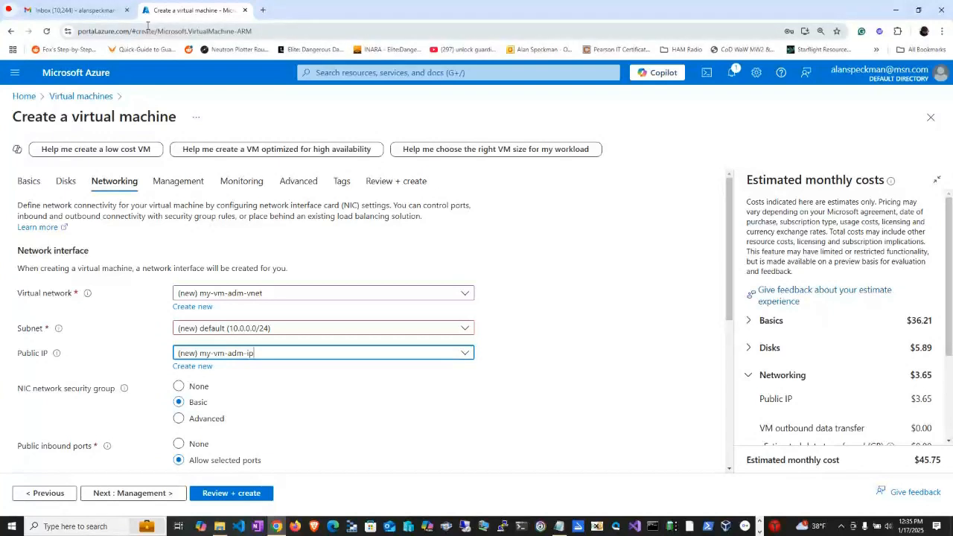
Check my-vm's virtual network on its overview page in a new Azure portal tab, and return to the creation form.
{"action": "left_click", "coordinate": [263, 9]}
{"action": "type", "text": "por"}
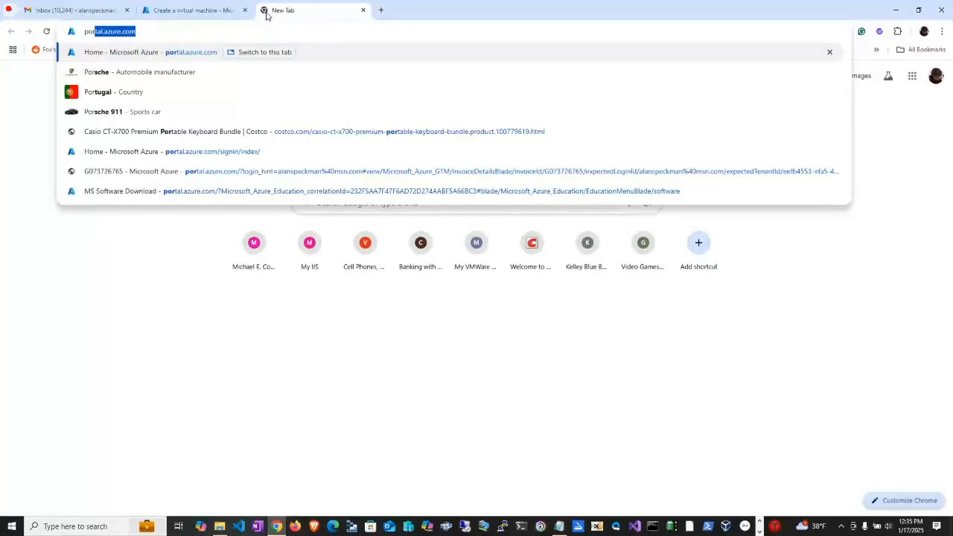
{"action": "key", "text": "Return"}
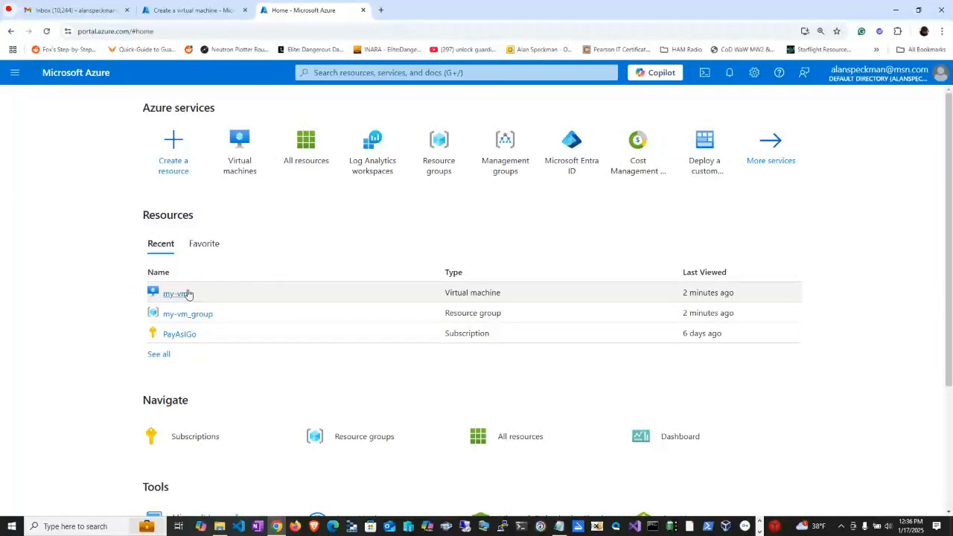
{"action": "left_click", "coordinate": [175, 295]}
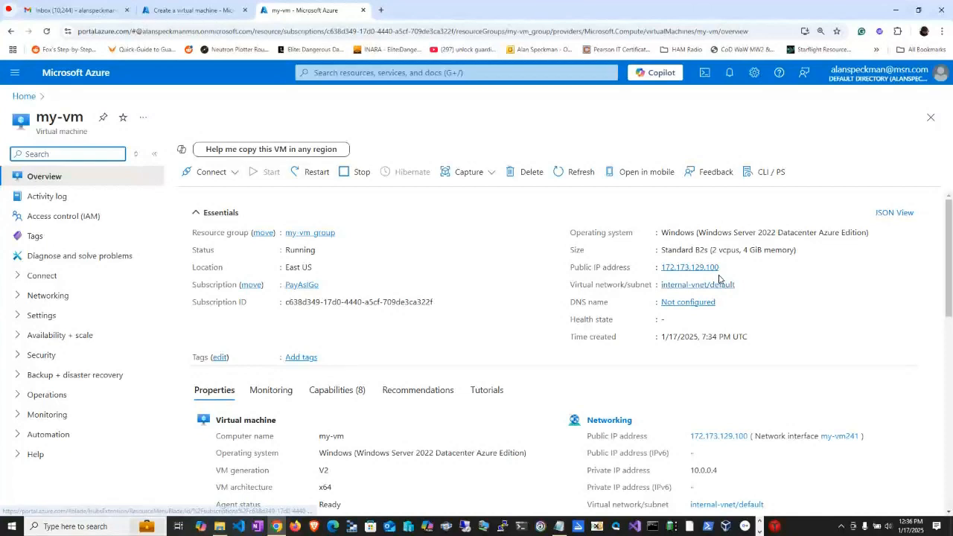
{"action": "left_click", "coordinate": [188, 16]}
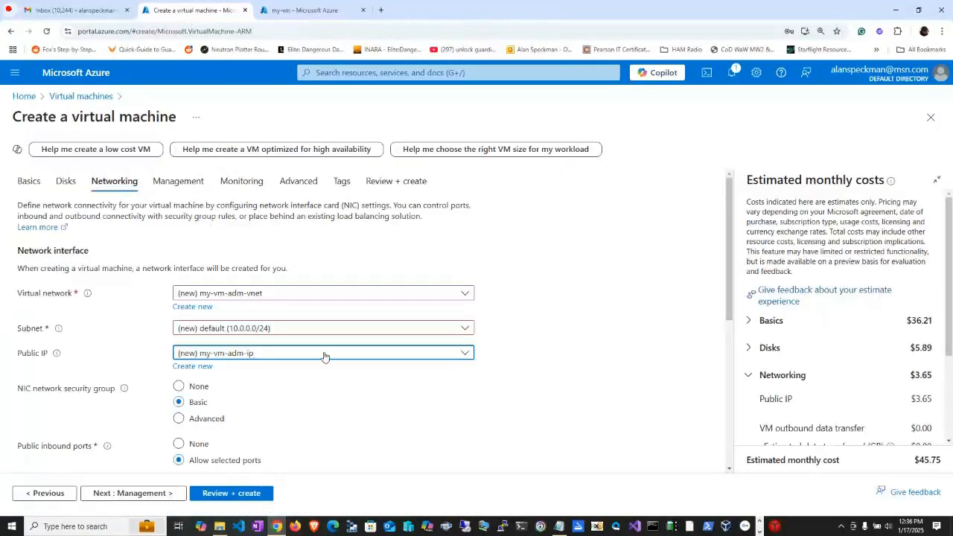
Recheck the virtual network, subnet and public IP options in the networking settings for an existing internal-vnet.
{"action": "left_click", "coordinate": [288, 299]}
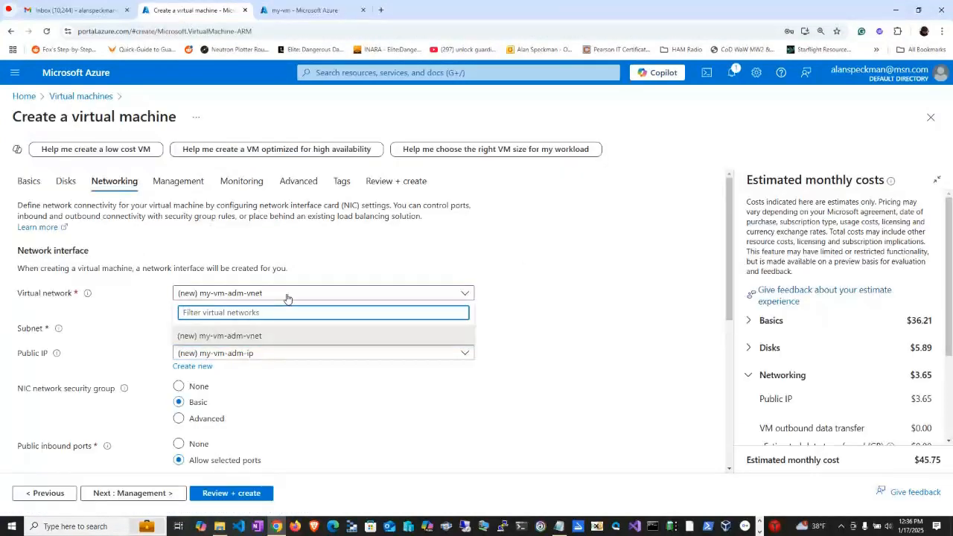
{"action": "left_click", "coordinate": [288, 299]}
{"action": "left_click", "coordinate": [64, 182]}
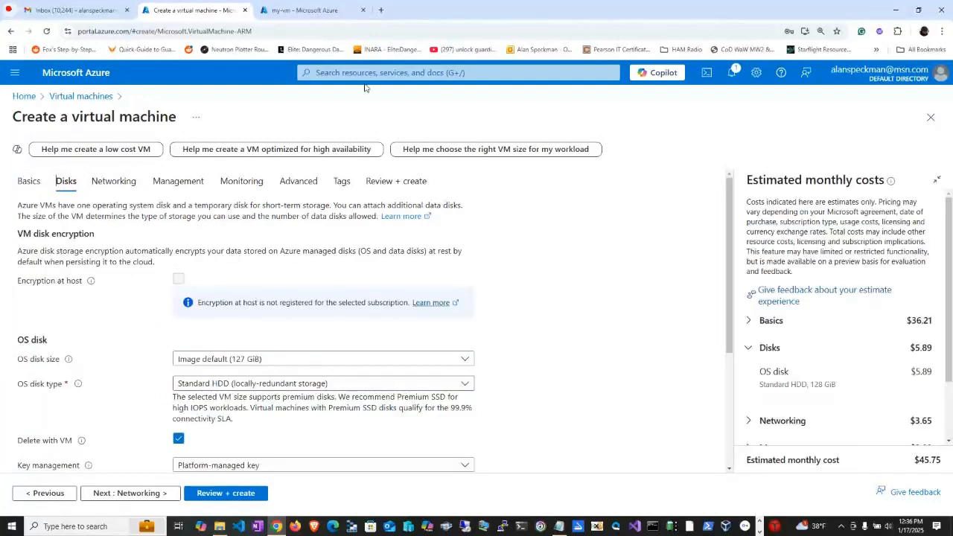
{"action": "left_click", "coordinate": [117, 181]}
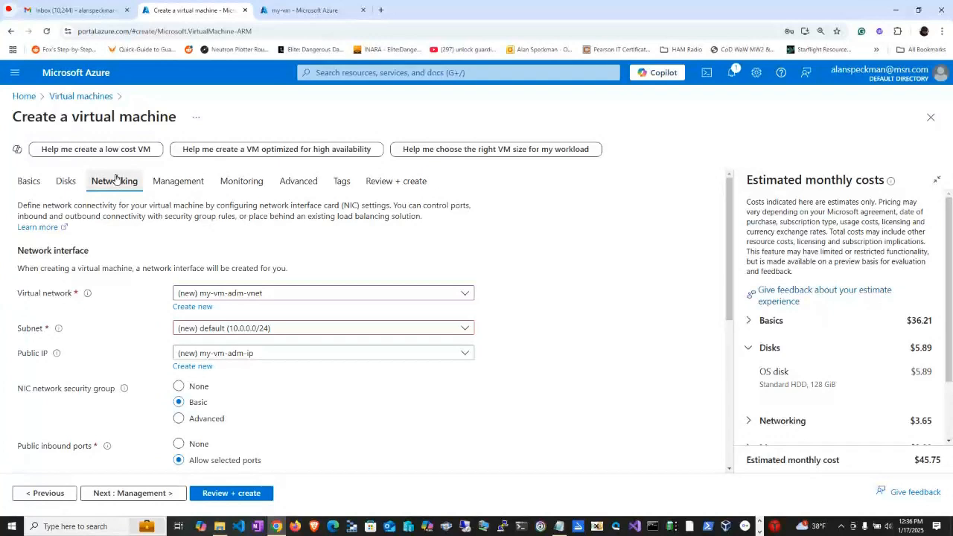
{"action": "left_click", "coordinate": [298, 296]}
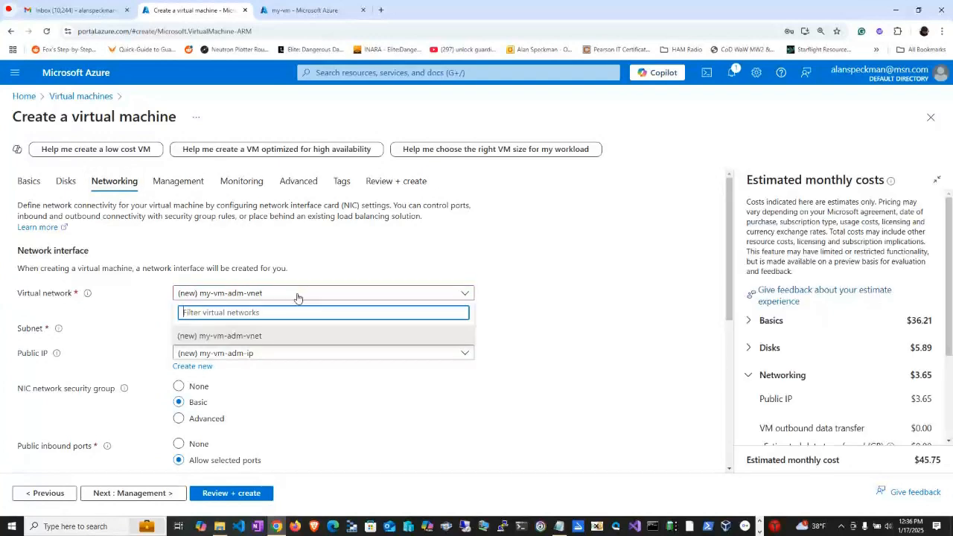
{"action": "left_click", "coordinate": [297, 294]}
{"action": "left_click", "coordinate": [325, 328]}
{"action": "left_click", "coordinate": [260, 366]}
{"action": "left_click", "coordinate": [264, 355]}
{"action": "left_click", "coordinate": [266, 355]}
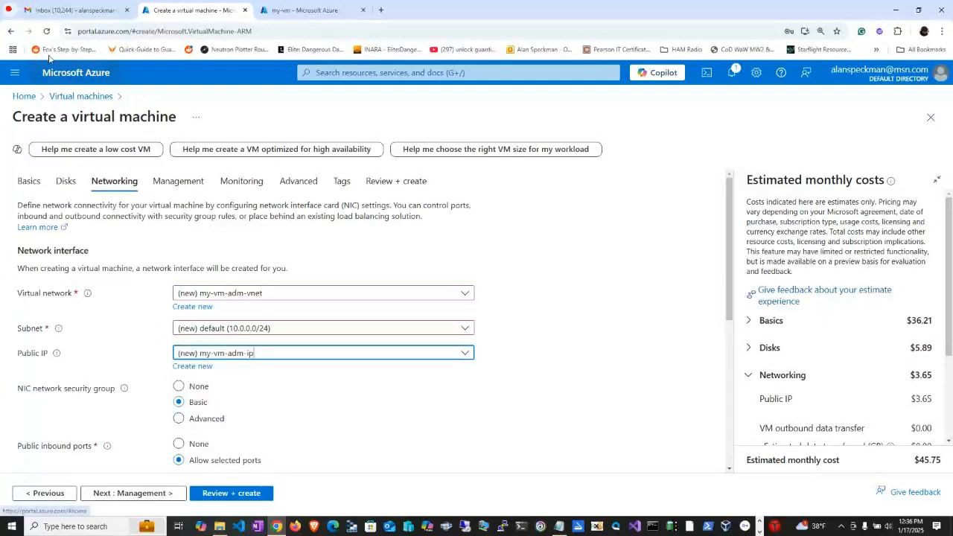
Reload the virtual machine creation form and assign the machine to the resource group my-vm_group.
{"action": "left_click", "coordinate": [47, 33]}
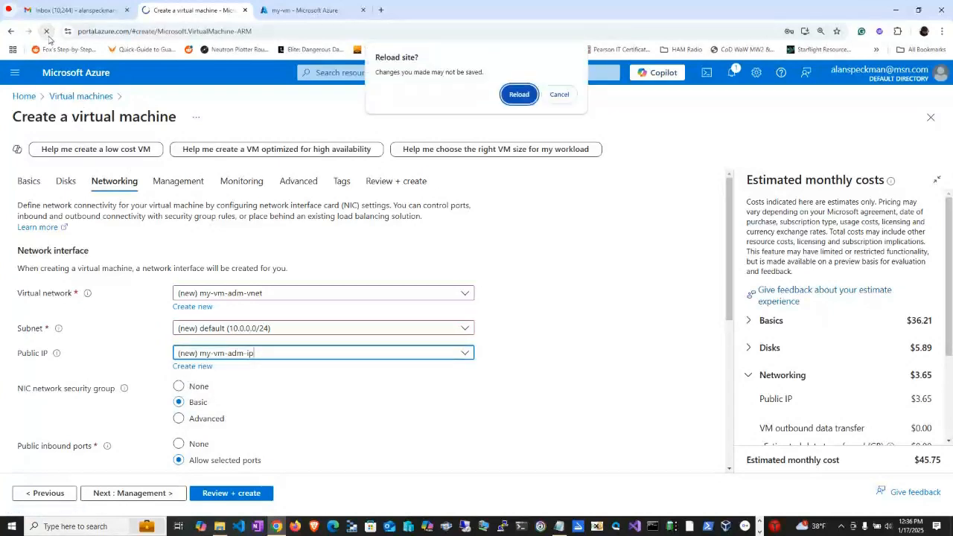
{"action": "left_click", "coordinate": [521, 94]}
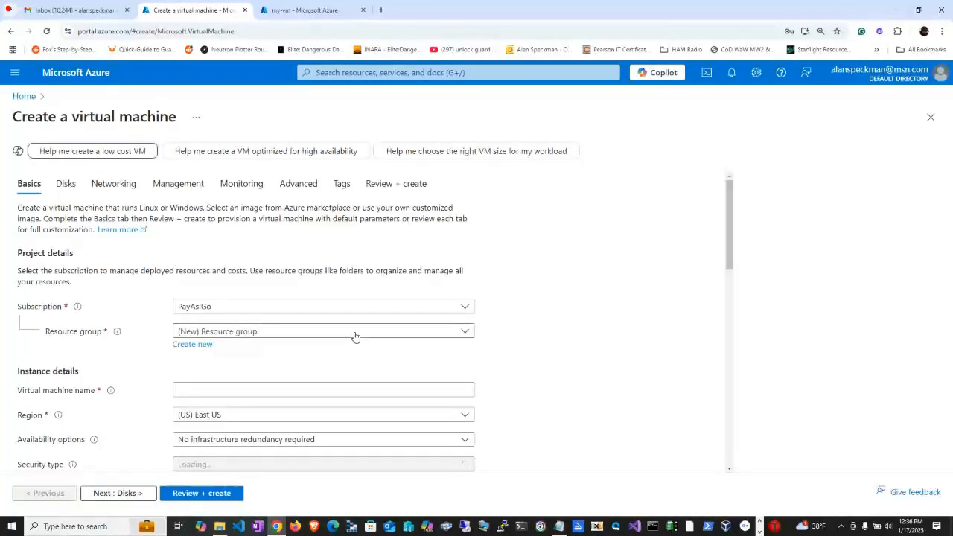
{"action": "left_click", "coordinate": [308, 334]}
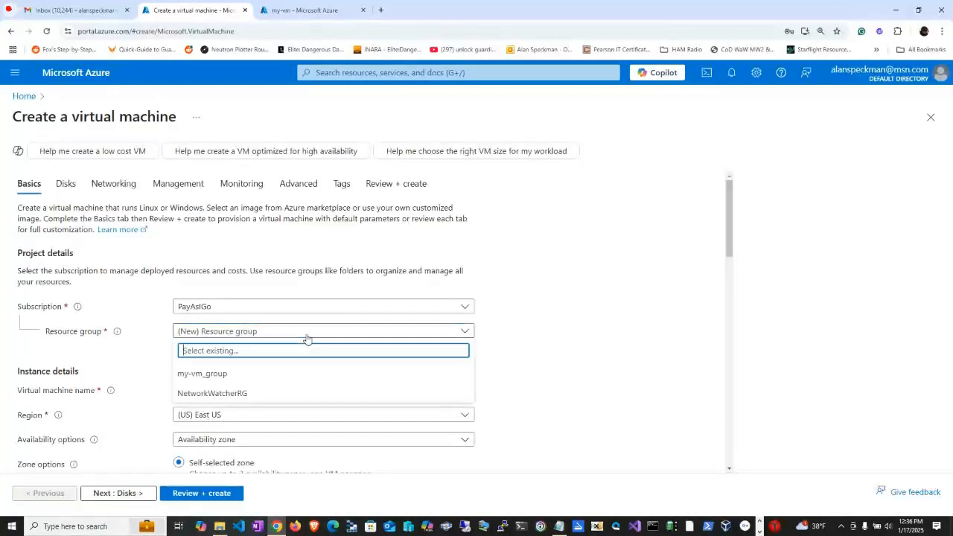
{"action": "left_click", "coordinate": [253, 375]}
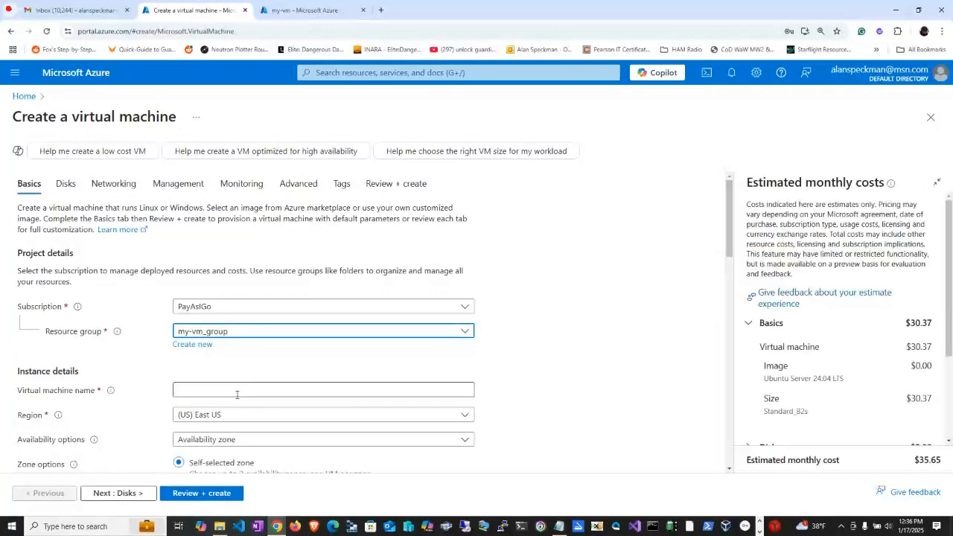
Copy the name my-vm-adm from the Notepad notes and use it as the virtual machine name.
{"action": "key", "text": "alt+Tab"}
{"action": "left_click_drag", "start_coordinate": [285, 143], "coordinate": [248, 143]}
{"action": "key", "text": "ctrl+c"}
{"action": "key", "text": "alt+Tab"}
{"action": "key", "text": "ctrl+v"}
Set the availability options to No infrastructure redundancy required and the security type to Standard.
{"action": "scroll", "coordinate": [417, 410], "scroll_direction": "down", "scroll_amount": 2}
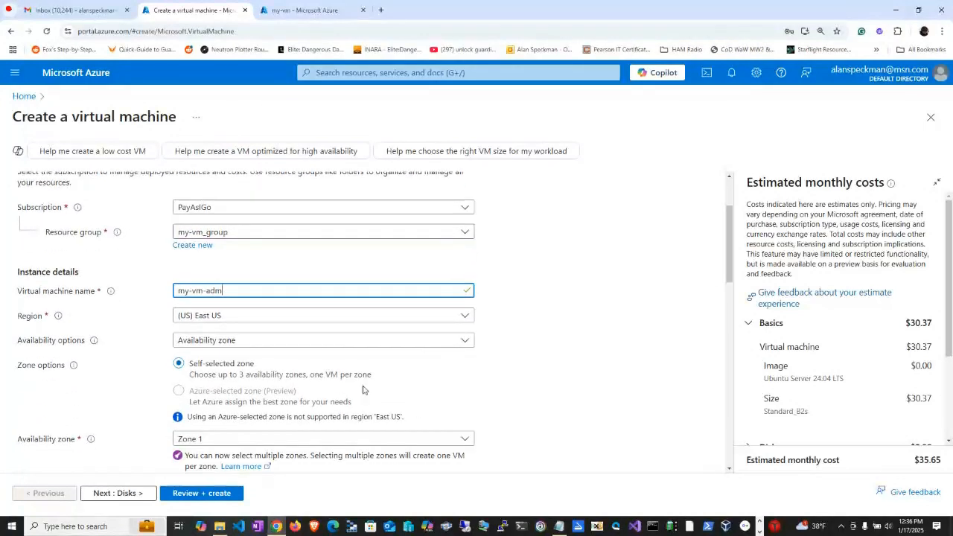
{"action": "left_click", "coordinate": [300, 346]}
{"action": "left_click", "coordinate": [271, 358]}
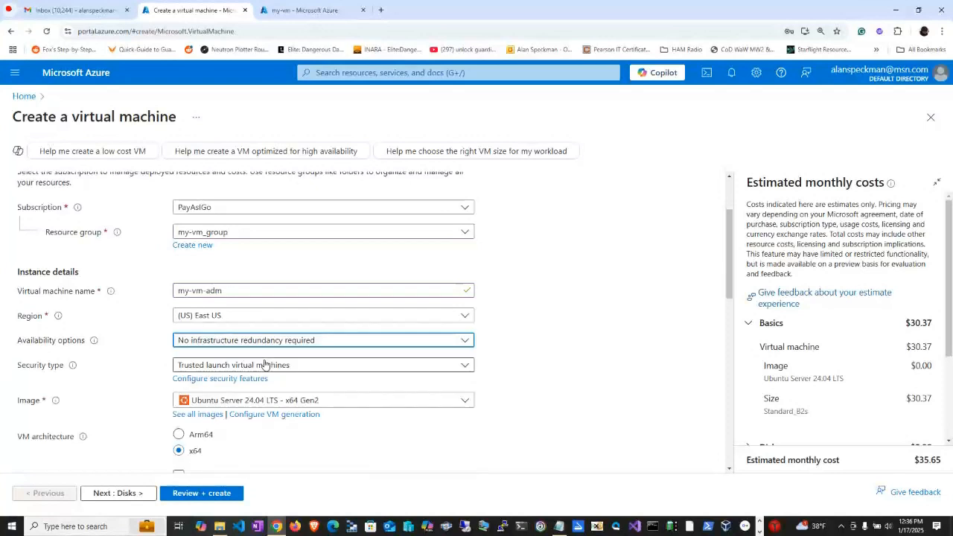
{"action": "left_click", "coordinate": [266, 365]}
{"action": "left_click", "coordinate": [246, 381]}
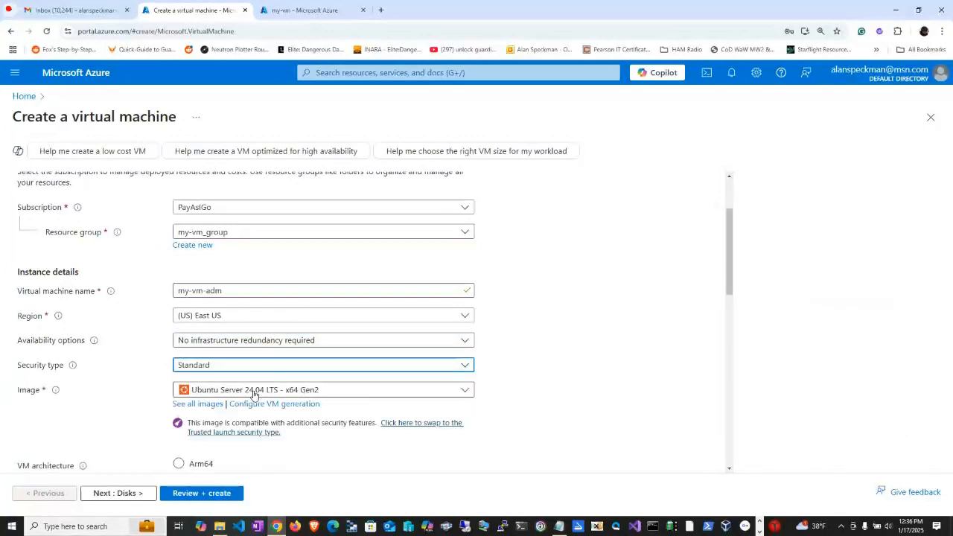
Choose Windows Server 2022 Datacenter: Azure Edition - x64 Gen2 as the virtual machine's image.
{"action": "scroll", "coordinate": [446, 410], "scroll_direction": "down", "scroll_amount": 1}
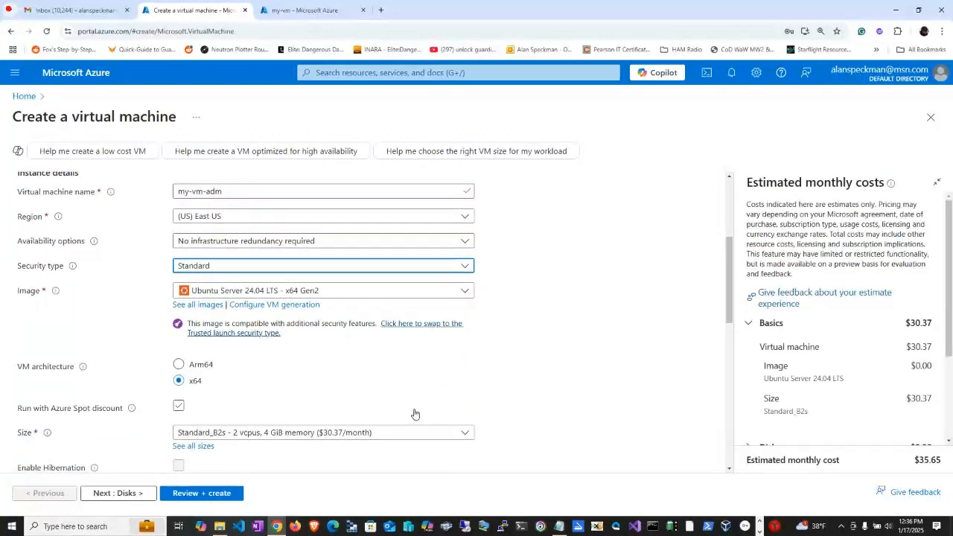
{"action": "left_click", "coordinate": [243, 293]}
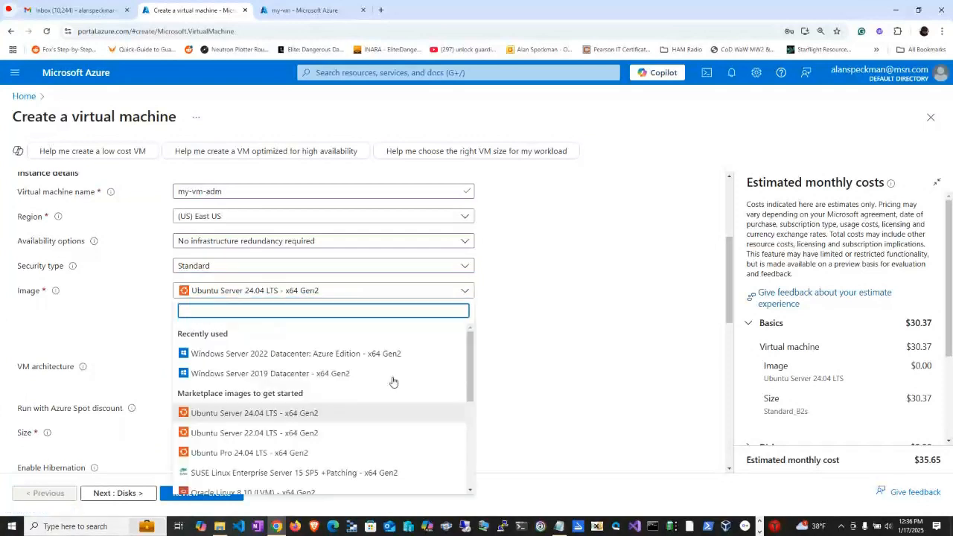
{"action": "left_click", "coordinate": [344, 355]}
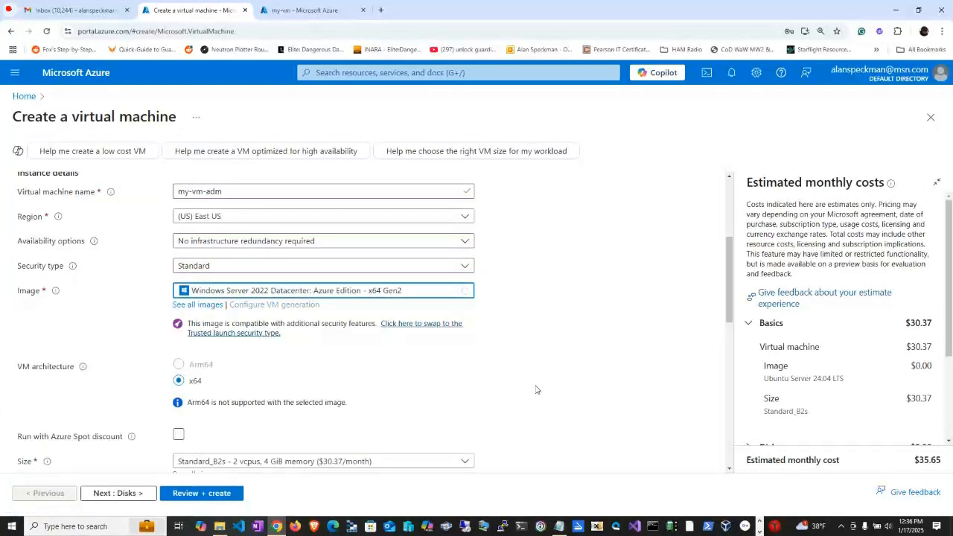
Set the administrator account's username to SuperCoach.
{"action": "scroll", "coordinate": [568, 358], "scroll_direction": "down", "scroll_amount": 3}
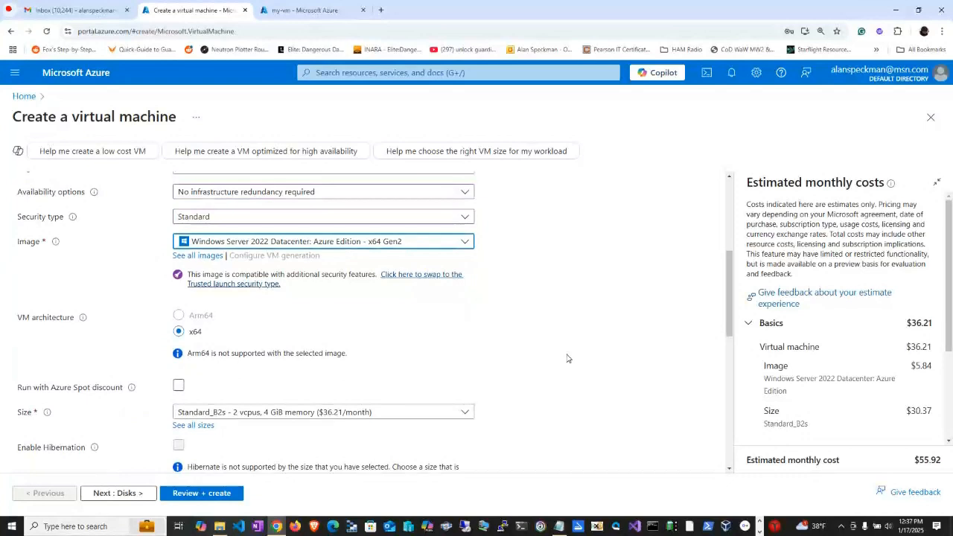
{"action": "scroll", "coordinate": [266, 412], "scroll_direction": "down", "scroll_amount": 2}
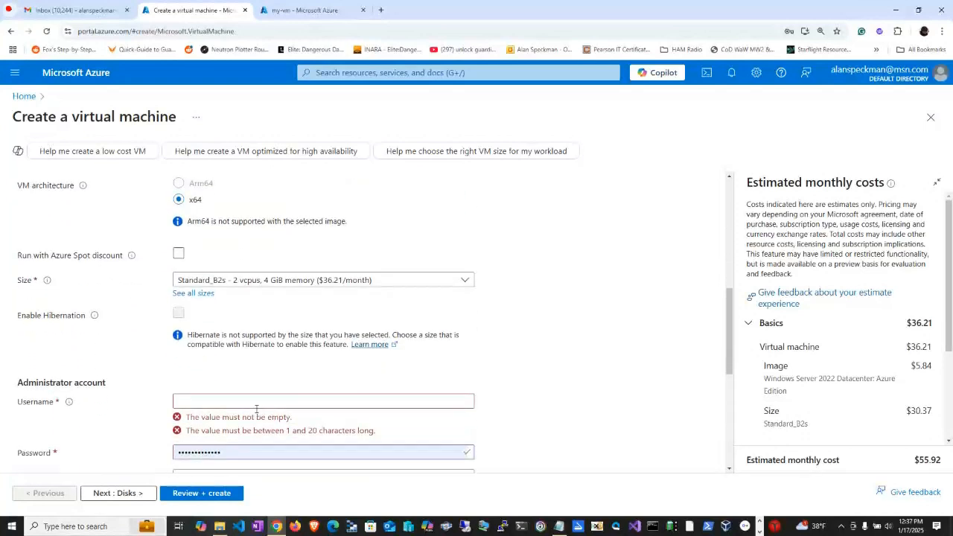
{"action": "left_click", "coordinate": [209, 381]}
{"action": "type", "text": "Su"}
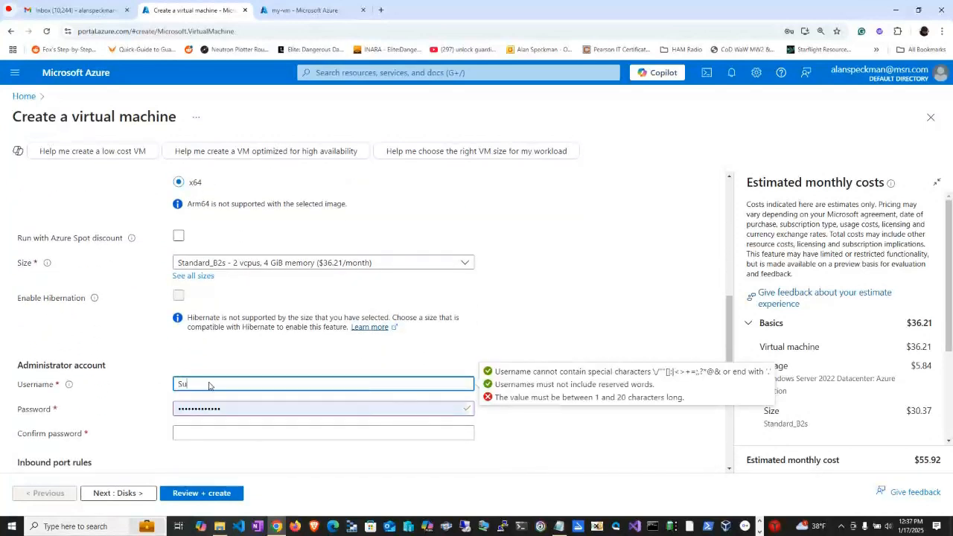
{"action": "type", "text": "perCoach"}
{"action": "key", "text": "Tab"}
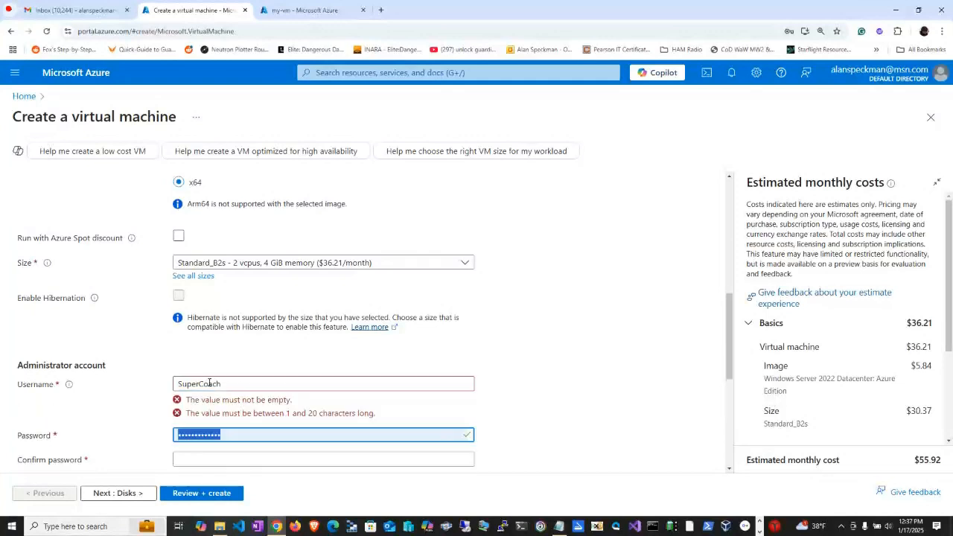
Enter the administrator account's password and repeat it in the confirmation field.
{"action": "type", "text": "••"}
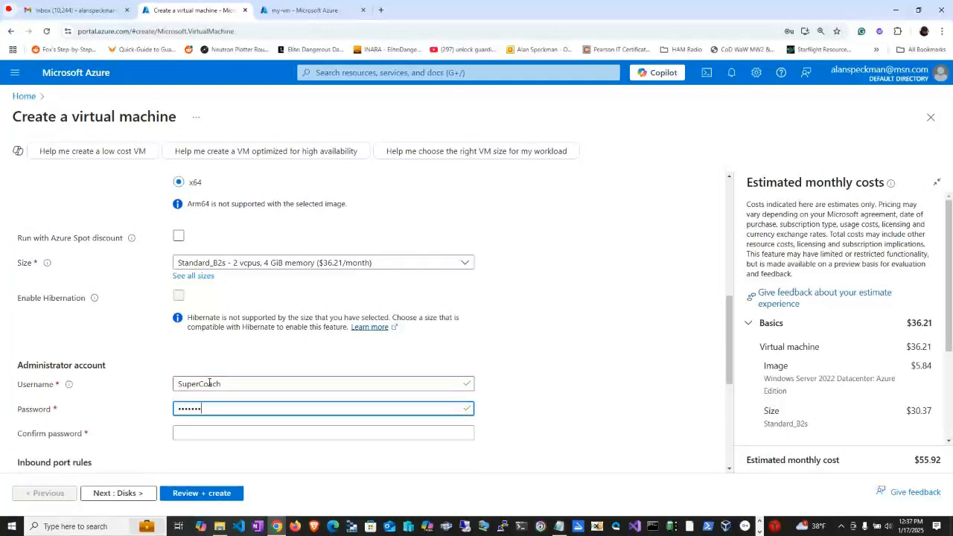
{"action": "type", "text": "••"}
{"action": "key", "text": "Tab"}
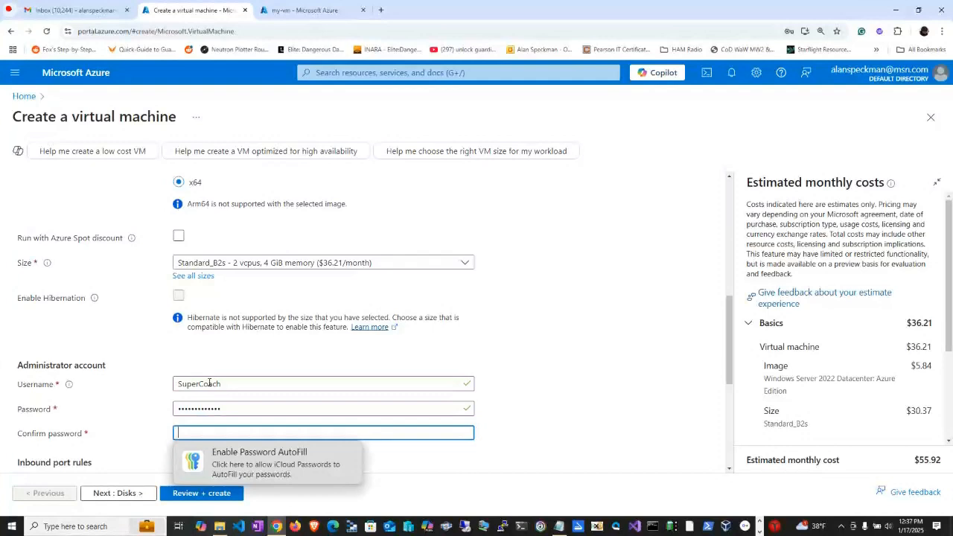
{"action": "type", "text": "•••••••••"}
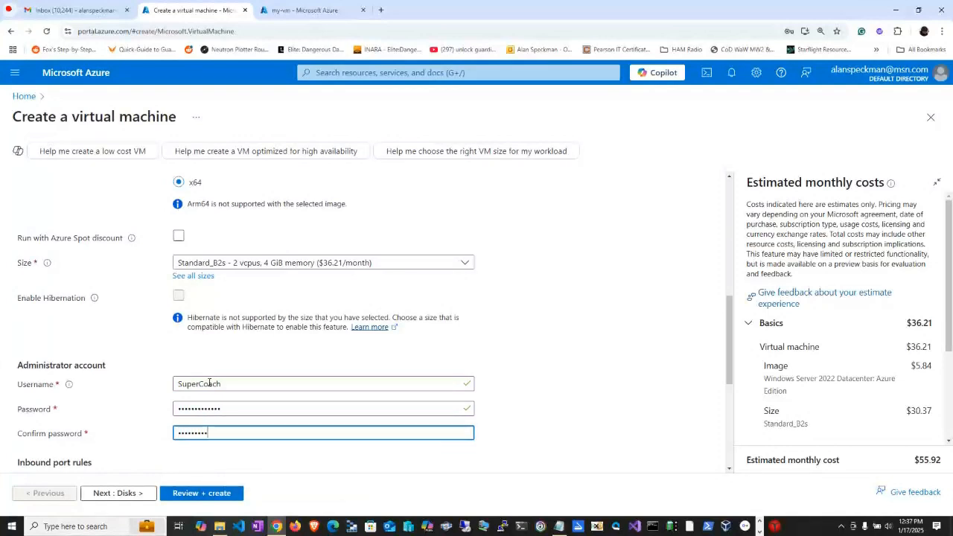
Keep the default inbound port and licensing settings and set the OS disk type to Standard HDD (locally-redundant storage).
{"action": "scroll", "coordinate": [209, 382], "scroll_direction": "down", "scroll_amount": 3}
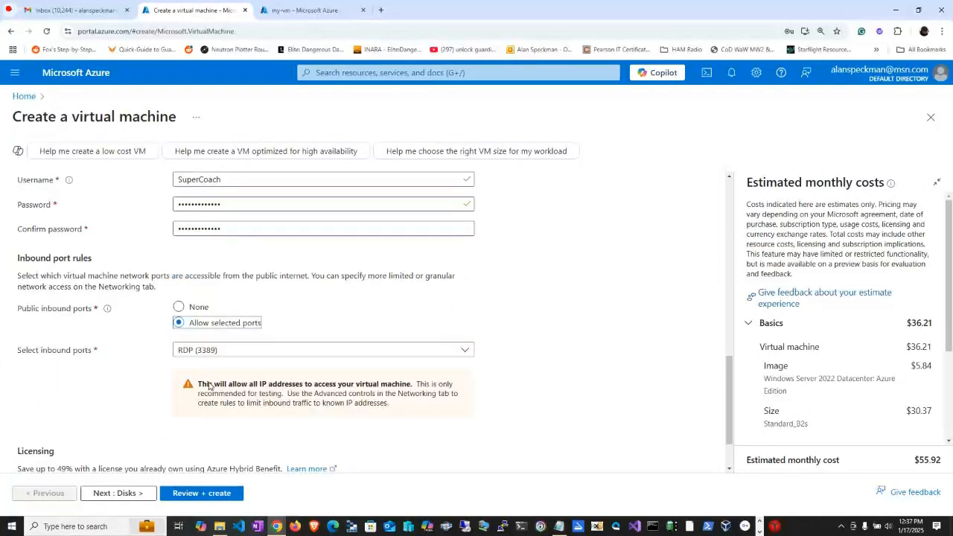
{"action": "scroll", "coordinate": [210, 386], "scroll_direction": "down", "scroll_amount": 1}
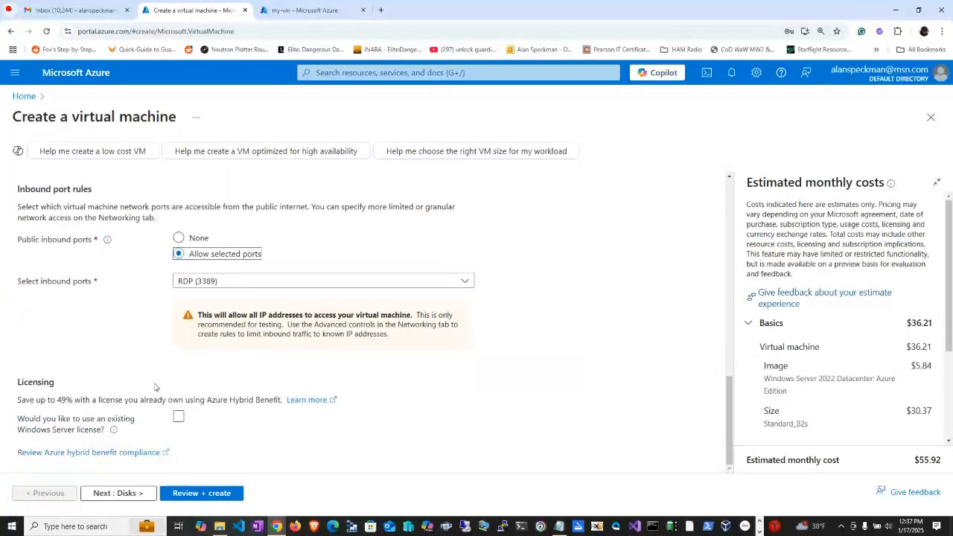
{"action": "left_click", "coordinate": [132, 493]}
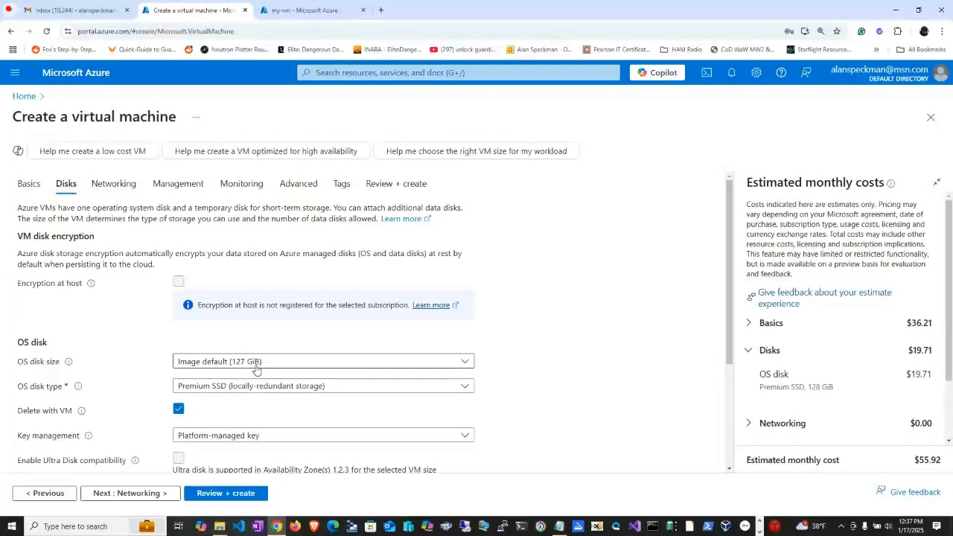
{"action": "left_click", "coordinate": [250, 385]}
{"action": "left_click", "coordinate": [260, 255]}
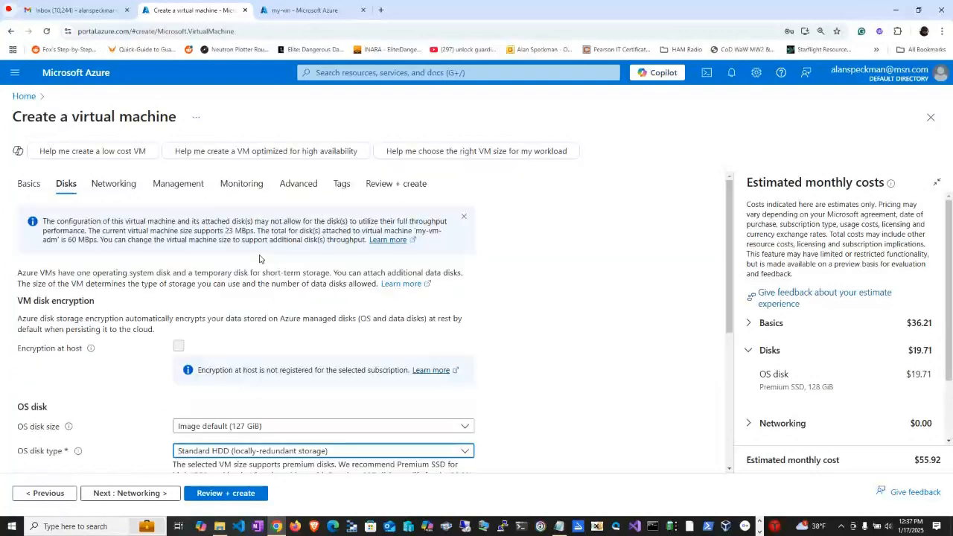
{"action": "scroll", "coordinate": [260, 257], "scroll_direction": "down", "scroll_amount": 3}
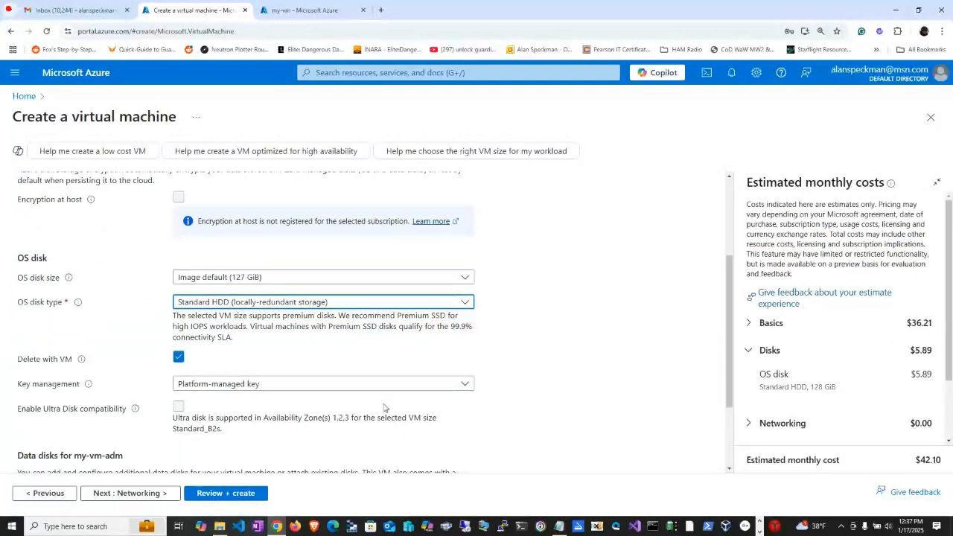
Check the virtual machine's networking settings, comparing the virtual network and public IP with the Notepad notes.
{"action": "left_click", "coordinate": [157, 493]}
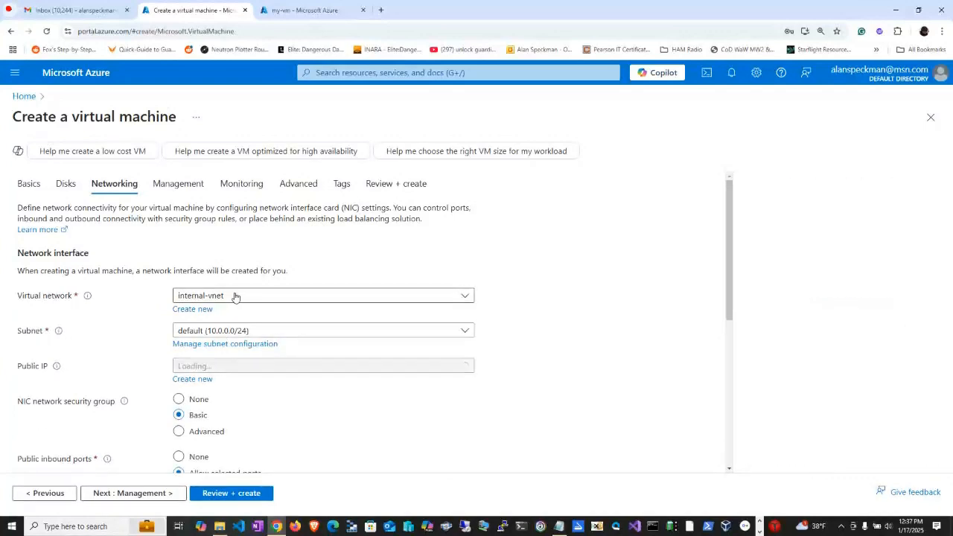
{"action": "key", "text": "alt+Tab"}
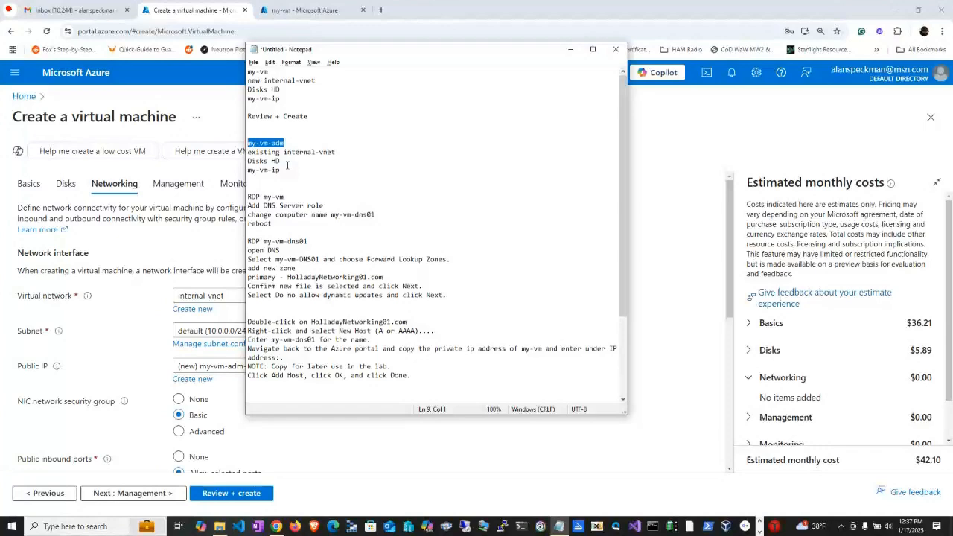
{"action": "key", "text": "alt+Tab"}
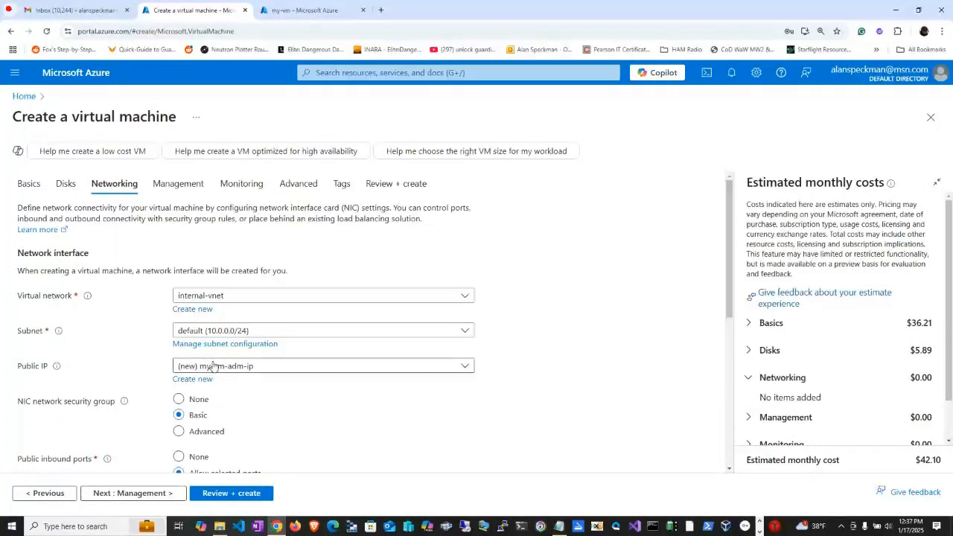
{"action": "key", "text": "alt+Tab"}
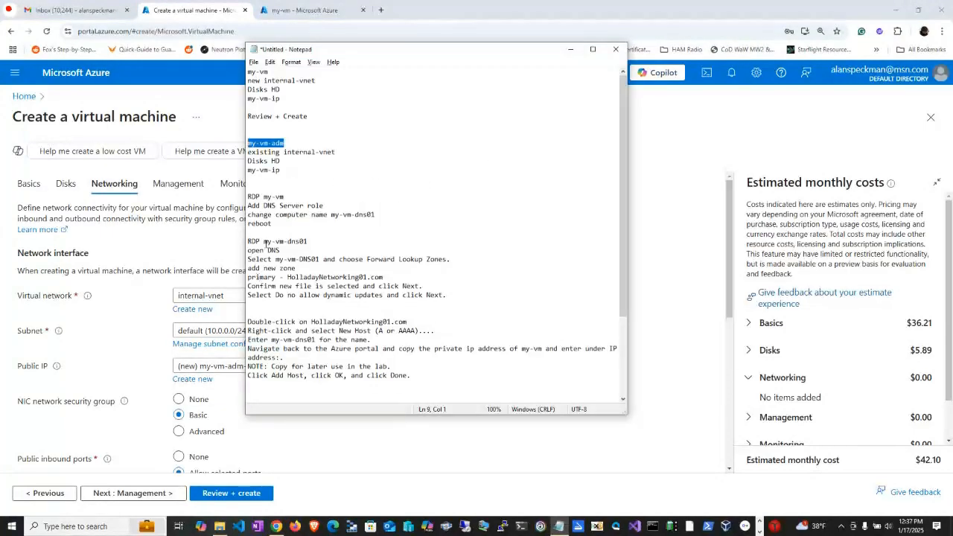
{"action": "key", "text": "alt+Tab"}
{"action": "left_click", "coordinate": [246, 365]}
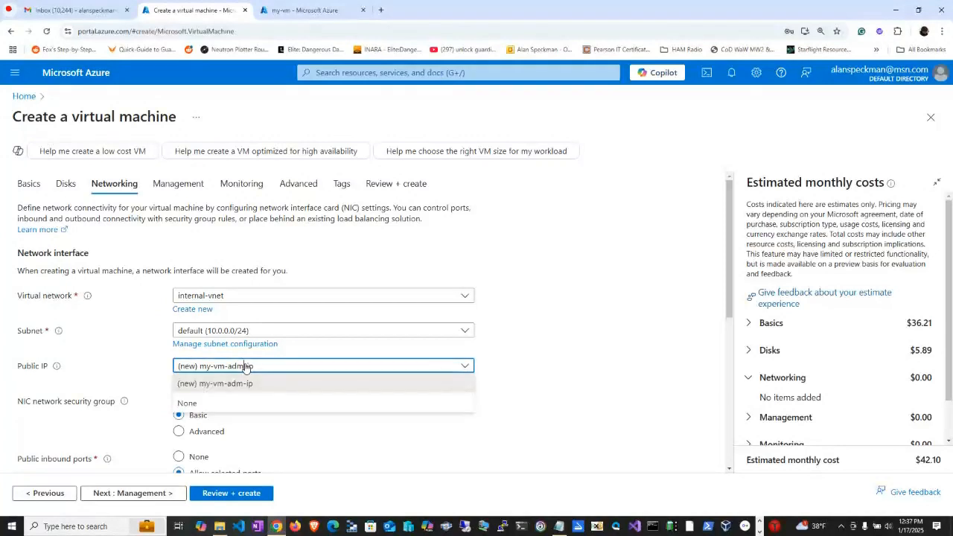
{"action": "left_click", "coordinate": [246, 366]}
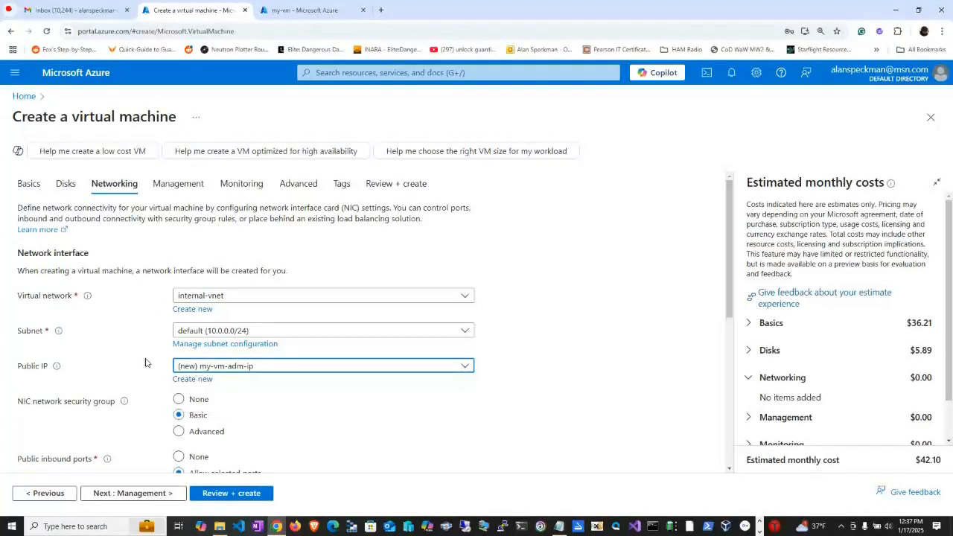
{"action": "scroll", "coordinate": [94, 366], "scroll_direction": "down", "scroll_amount": 1}
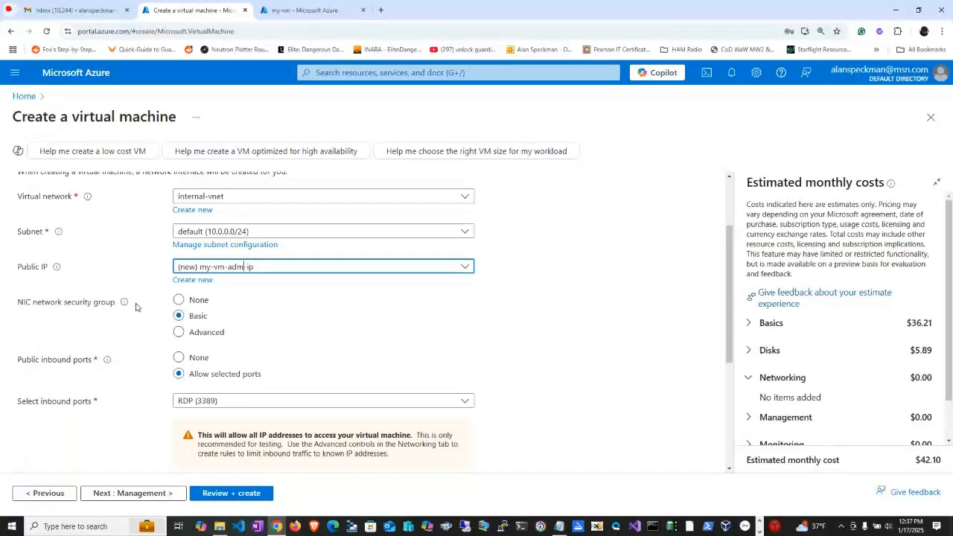
{"action": "scroll", "coordinate": [319, 384], "scroll_direction": "down", "scroll_amount": 2}
{"action": "scroll", "coordinate": [322, 383], "scroll_direction": "down", "scroll_amount": 1}
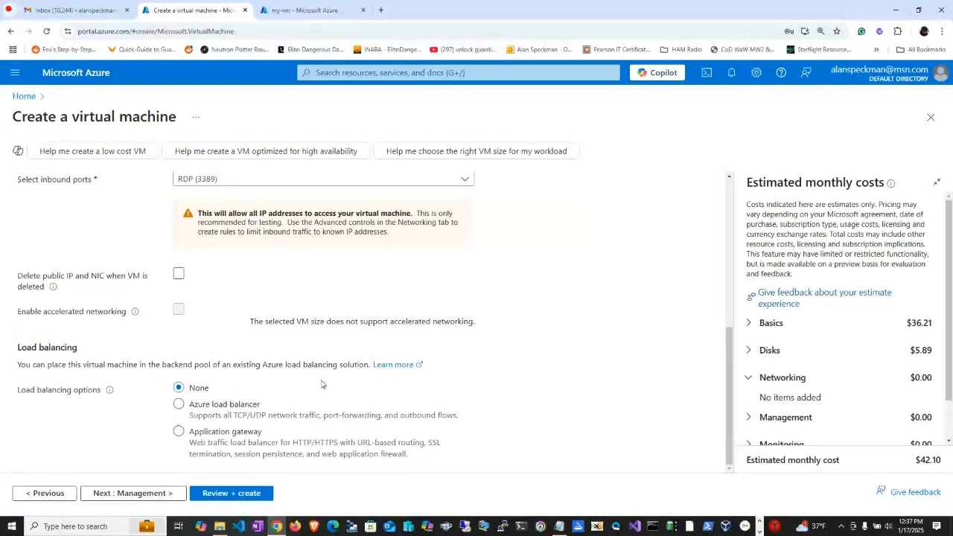
{"action": "scroll", "coordinate": [315, 387], "scroll_direction": "up", "scroll_amount": 4}
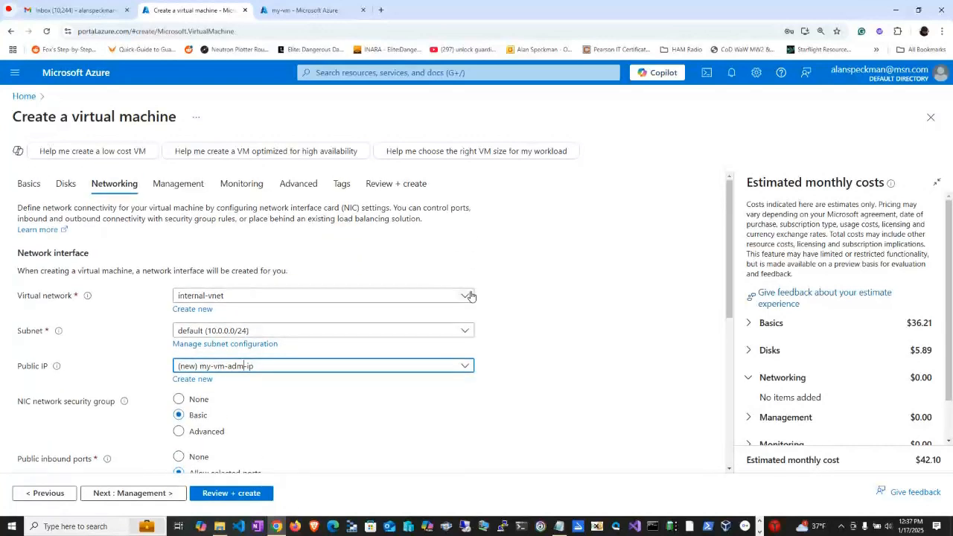
{"action": "scroll", "coordinate": [304, 265], "scroll_direction": "down", "scroll_amount": 4}
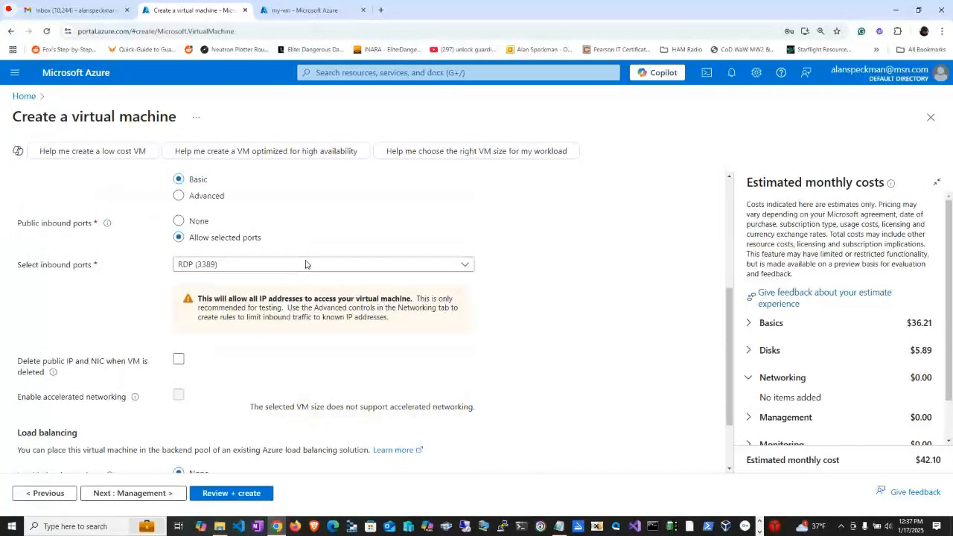
Keep the default management, monitoring, advanced and tag settings, validate the configuration and create the virtual machine.
{"action": "left_click", "coordinate": [124, 494]}
{"action": "left_click", "coordinate": [132, 494]}
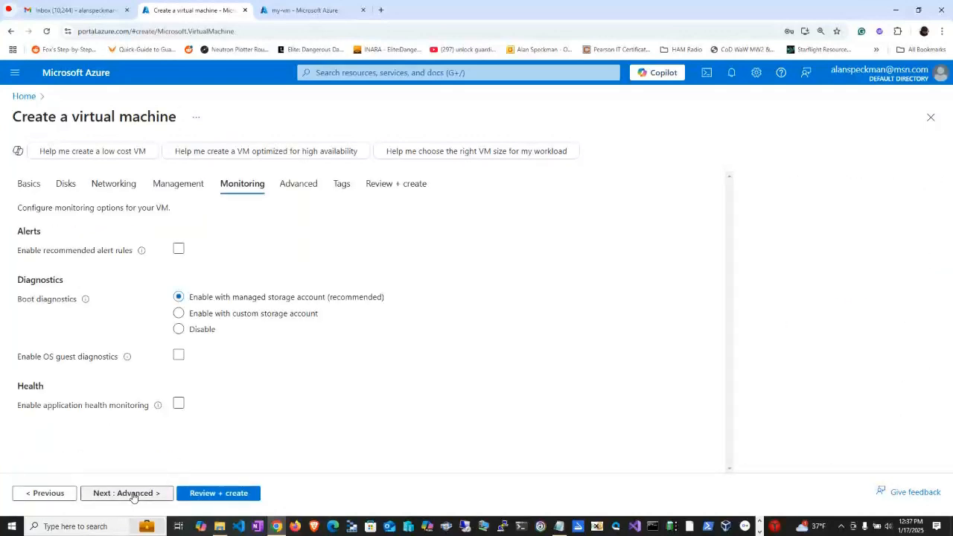
{"action": "left_click", "coordinate": [133, 494]}
{"action": "left_click", "coordinate": [134, 494]}
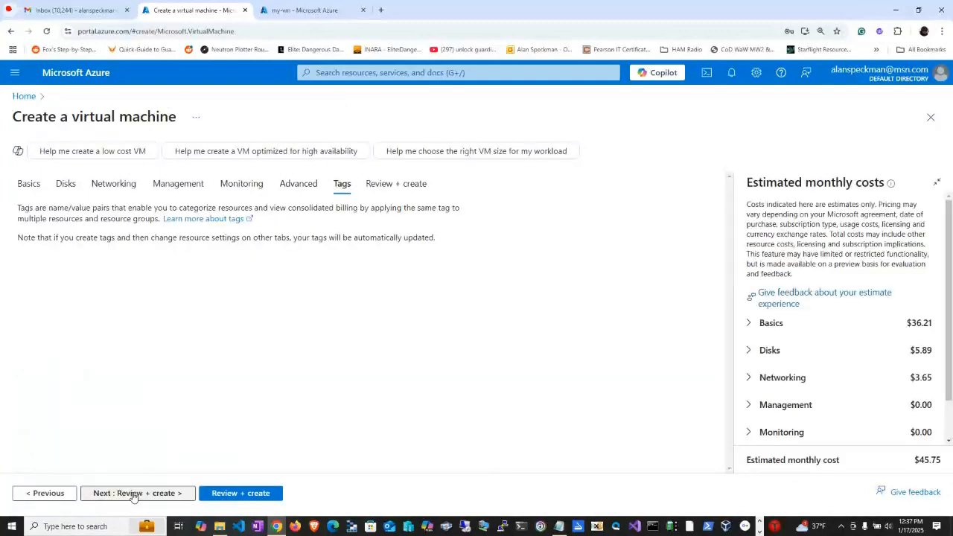
{"action": "left_click", "coordinate": [225, 493]}
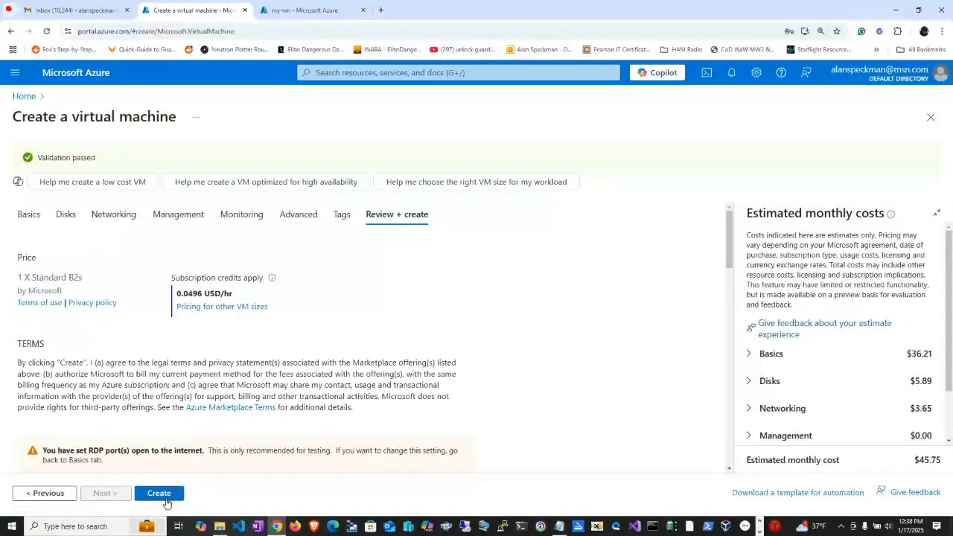
{"action": "left_click", "coordinate": [166, 500]}
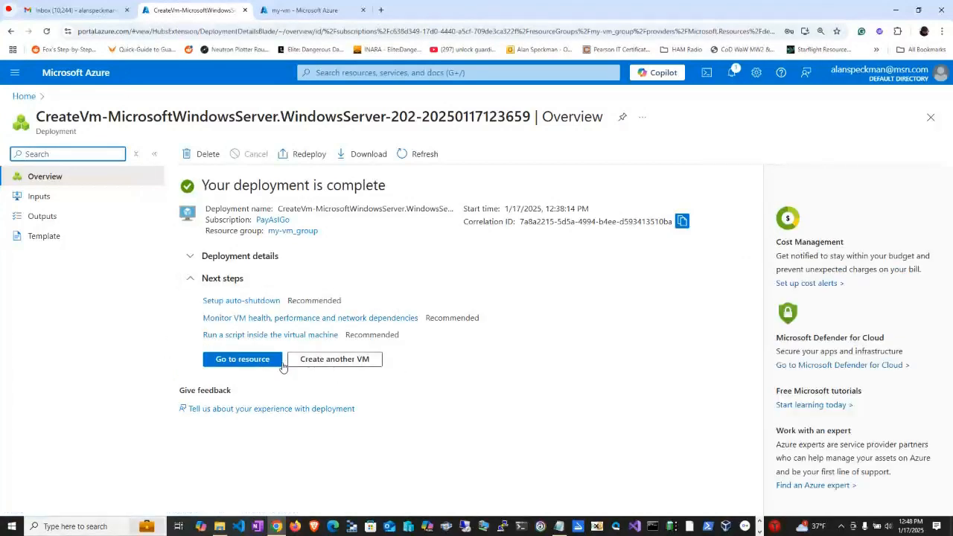
Open the newly deployed virtual machine's overview and read the upcoming lab tasks in the Notepad notes.
{"action": "left_click", "coordinate": [242, 359]}
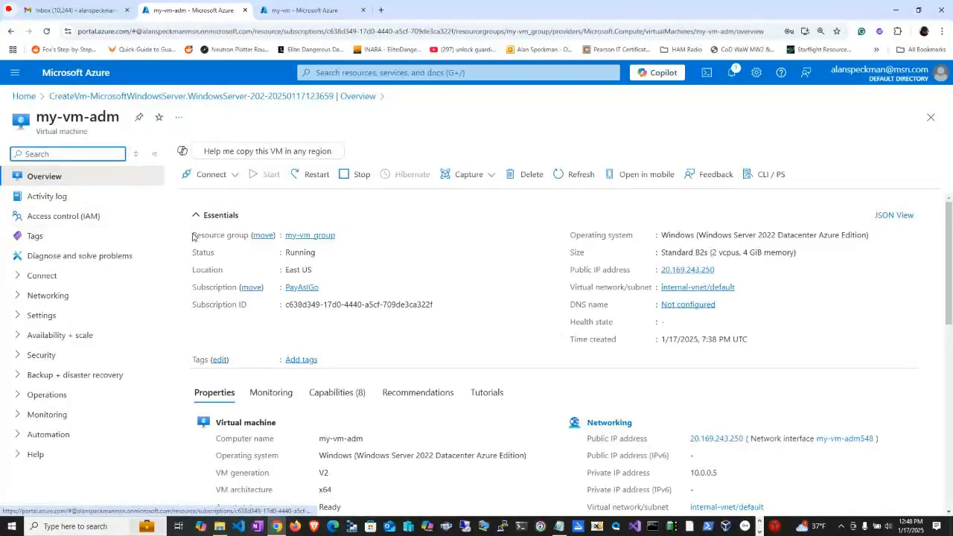
{"action": "key", "text": "alt+Tab"}
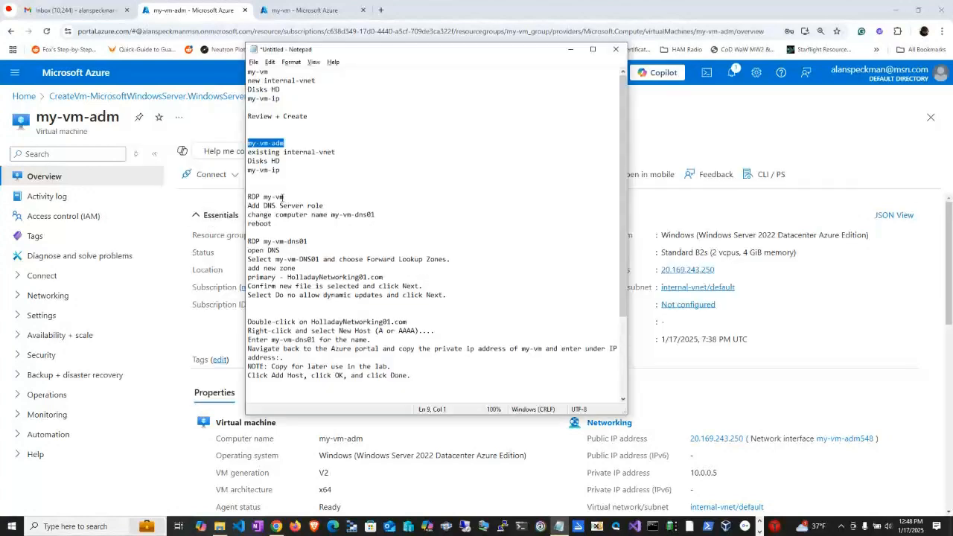
{"action": "key", "text": "alt+Tab"}
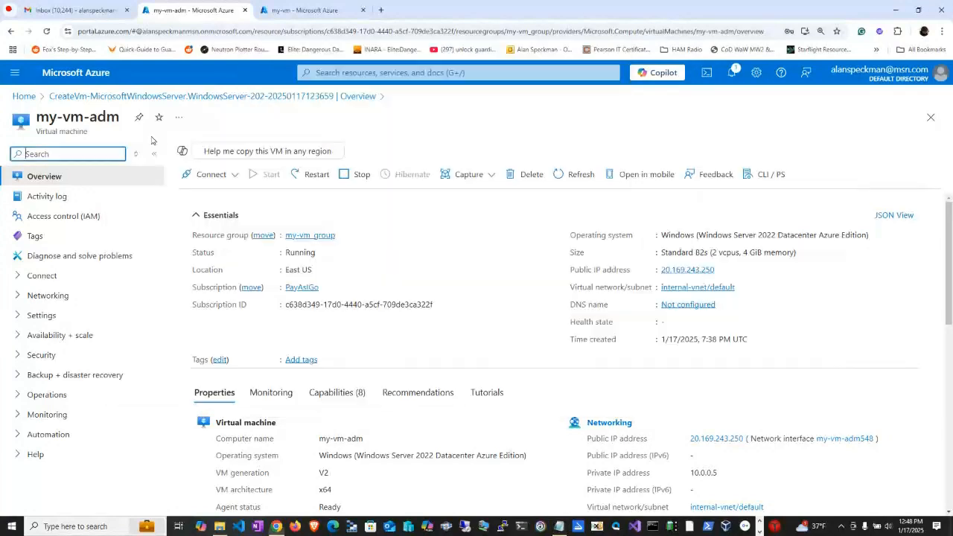
Copy the public IP address of my-vm from its overview and start a Remote Desktop connection to that address.
{"action": "left_click", "coordinate": [24, 96]}
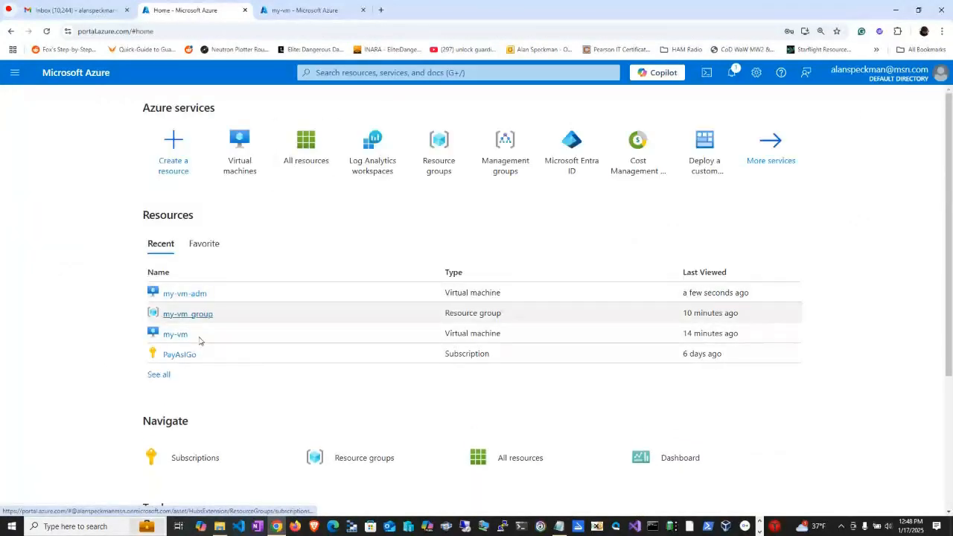
{"action": "left_click", "coordinate": [175, 334]}
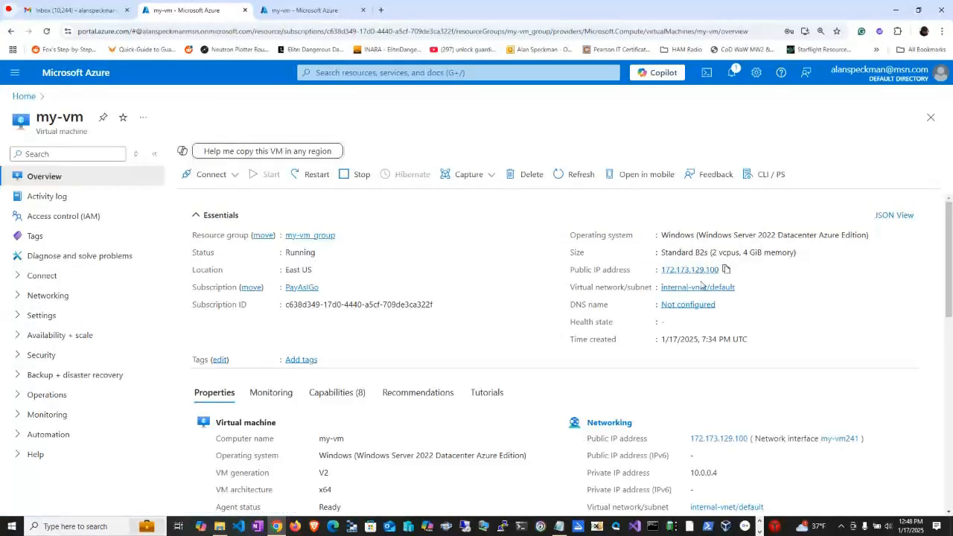
{"action": "left_click", "coordinate": [724, 270]}
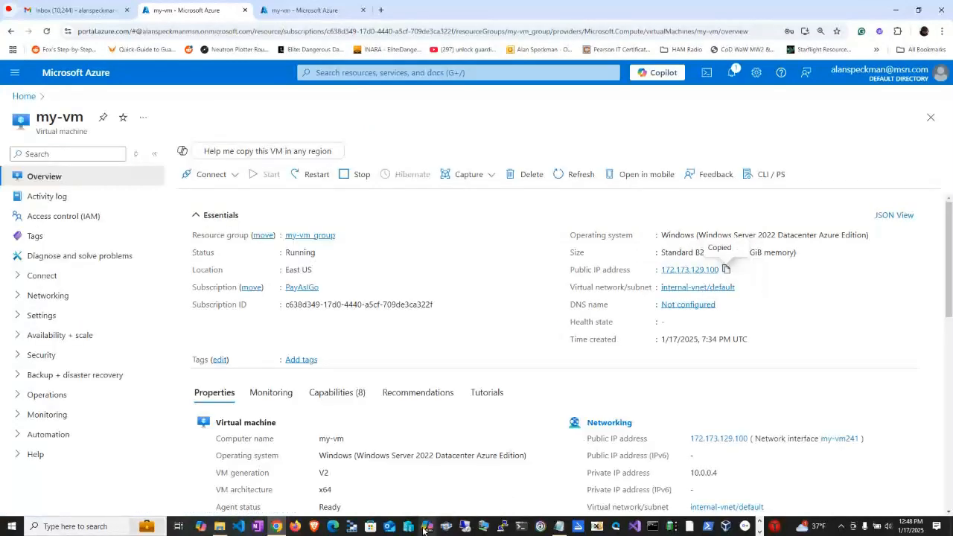
{"action": "key", "text": "ctrl+v"}
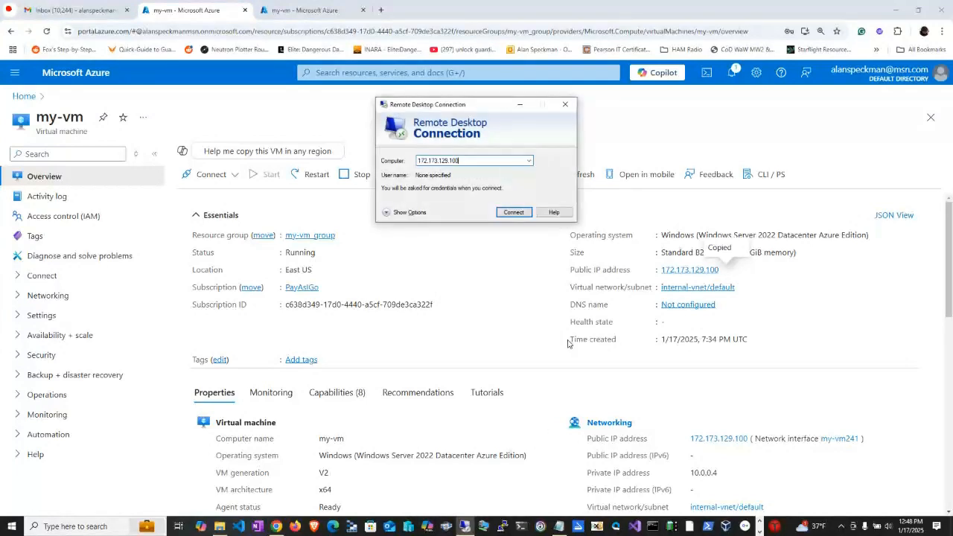
{"action": "left_click", "coordinate": [513, 212]}
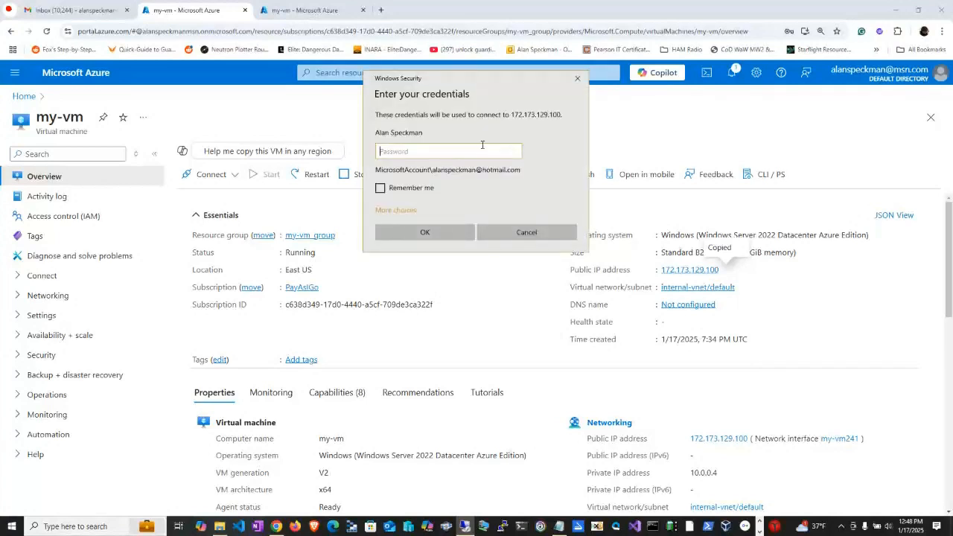
Choose to sign in with a different account and enter SuperCoach as the user name.
{"action": "left_click", "coordinate": [434, 208]}
{"action": "left_click", "coordinate": [417, 262]}
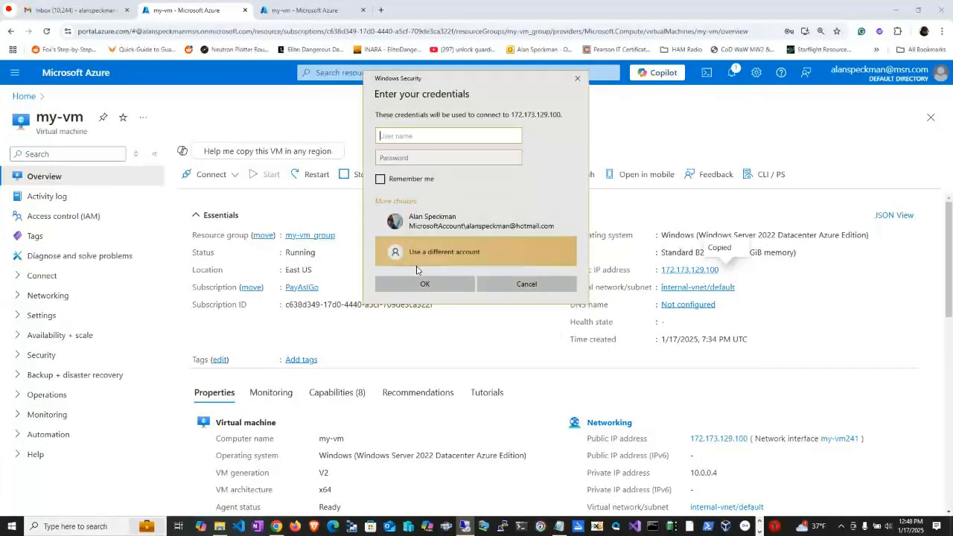
{"action": "type", "text": "Su"}
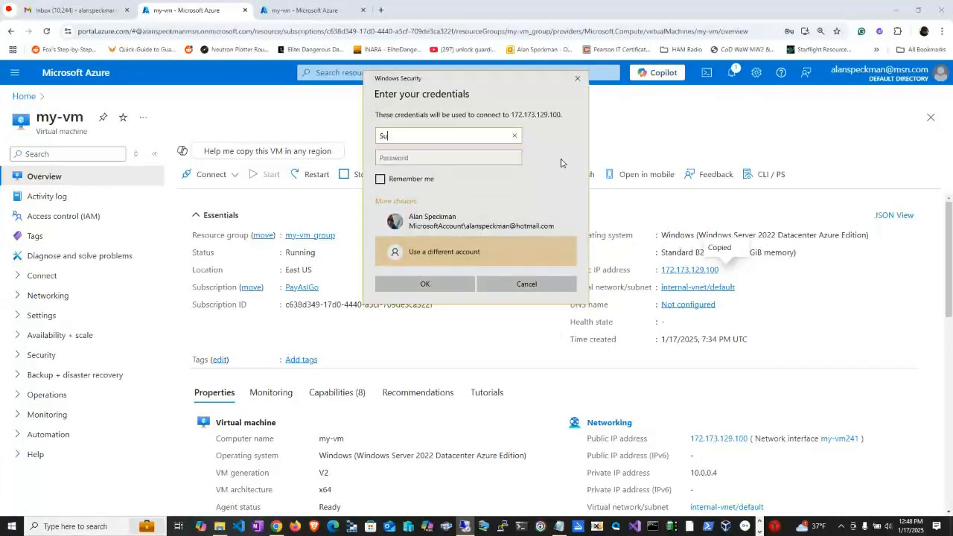
{"action": "type", "text": "perCoach"}
{"action": "key", "text": "Tab"}
Enter the account password, submit the credentials and connect despite the certificate warning, suppressing it for future connections to this computer.
{"action": "type", "text": "••••••"}
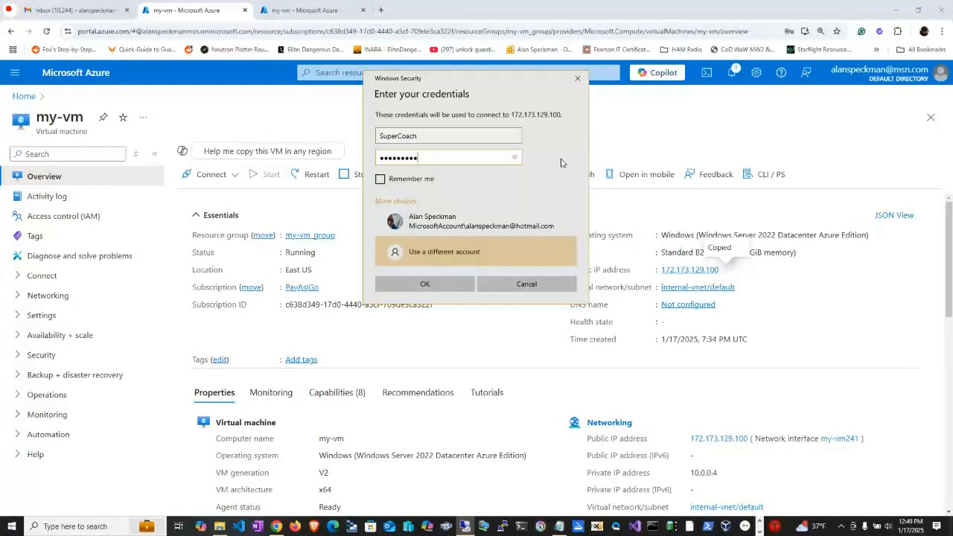
{"action": "key", "text": "BackSpace"}
{"action": "key", "text": "BackSpace"}
{"action": "key", "text": "BackSpace"}
{"action": "key", "text": "BackSpace"}
{"action": "key", "text": "BackSpace"}
{"action": "key", "text": "BackSpace"}
{"action": "key", "text": "BackSpace"}
{"action": "key", "text": "BackSpace"}
{"action": "key", "text": "BackSpace"}
{"action": "key", "text": "BackSpace"}
{"action": "key", "text": "BackSpace"}
{"action": "key", "text": "BackSpace"}
{"action": "key", "text": "BackSpace"}
{"action": "type", "text": "•••"}
{"action": "left_click", "coordinate": [458, 289]}
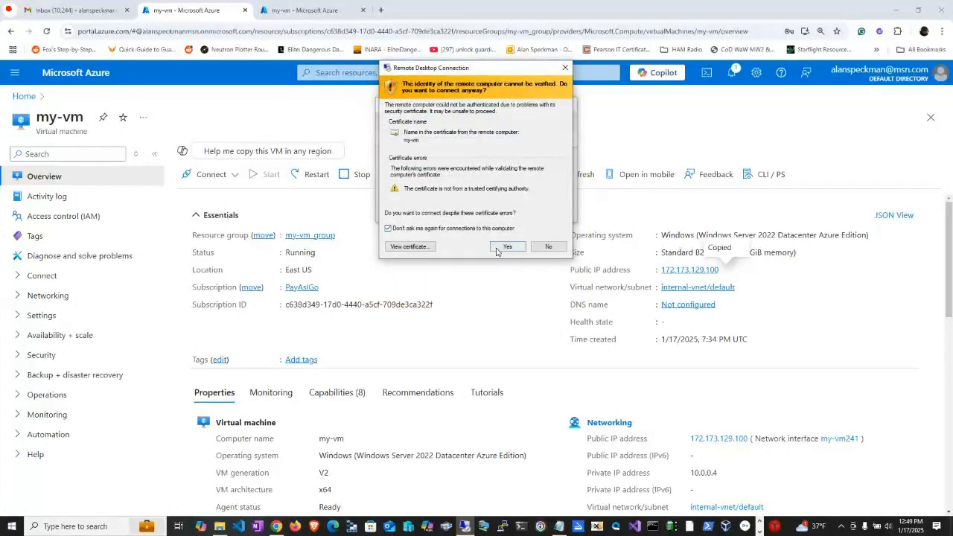
{"action": "left_click", "coordinate": [497, 249]}
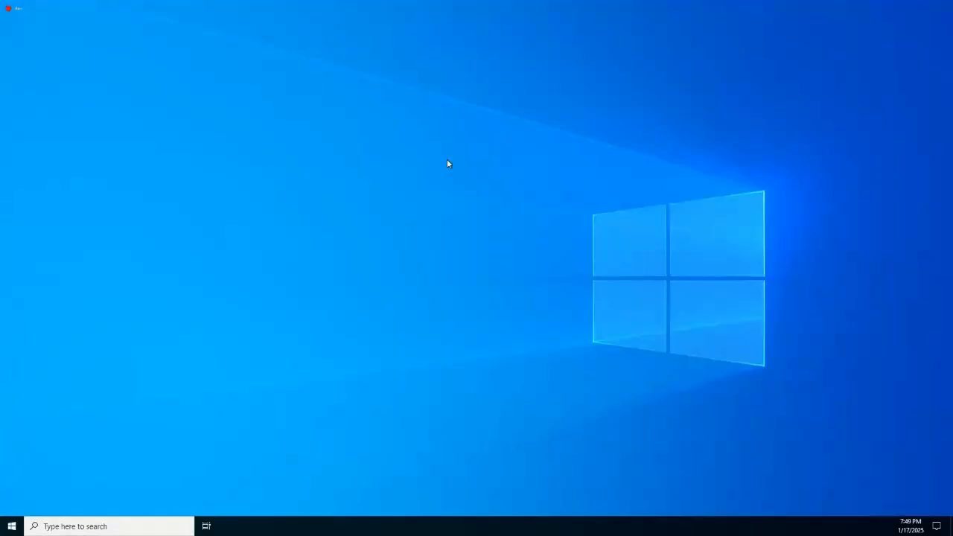
Switch the remote session to a window, bring the Notepad notes forward and select the computer name my-vm-dns01.
{"action": "left_click", "coordinate": [588, 8]}
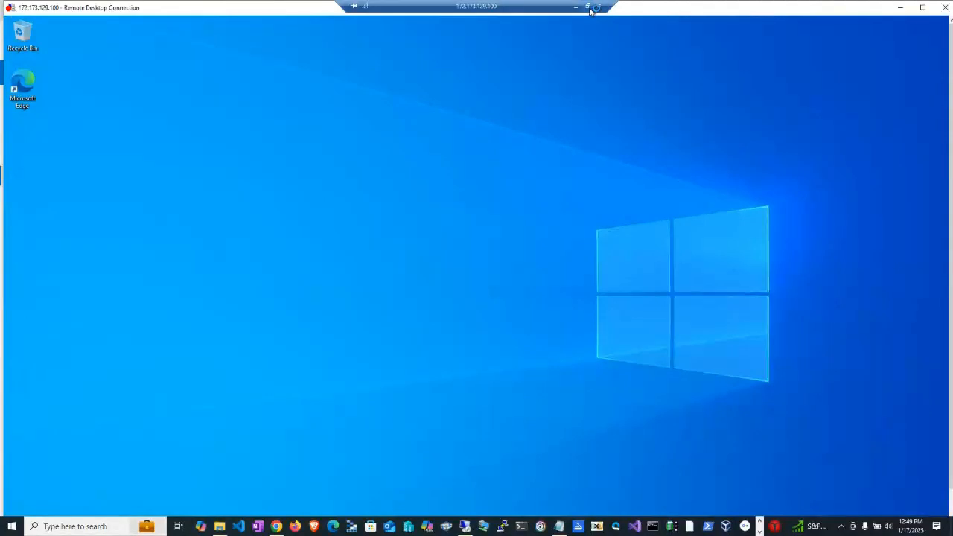
{"action": "left_click_drag", "start_coordinate": [590, 10], "coordinate": [874, 64]}
{"action": "key", "text": "alt+Tab"}
{"action": "key", "text": "alt+Tab"}
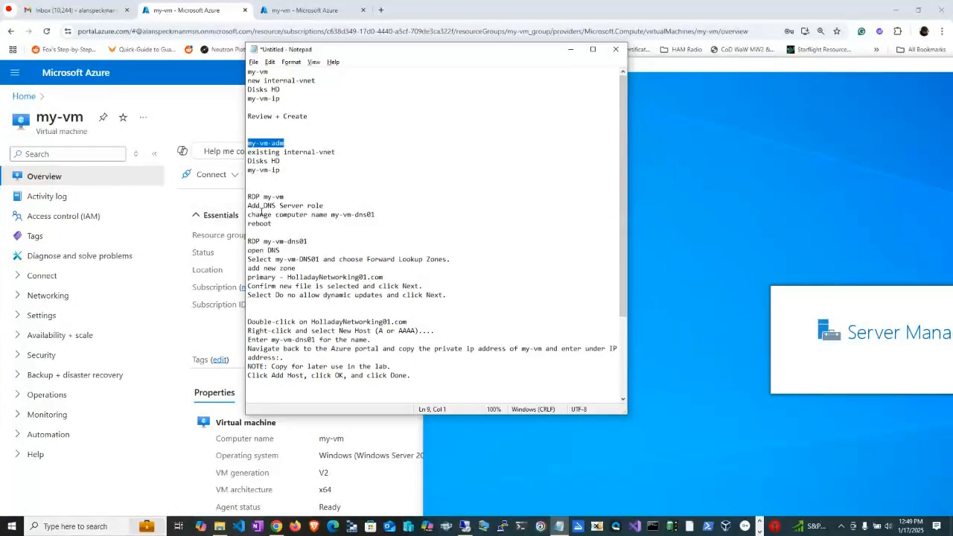
{"action": "left_click", "coordinate": [332, 215]}
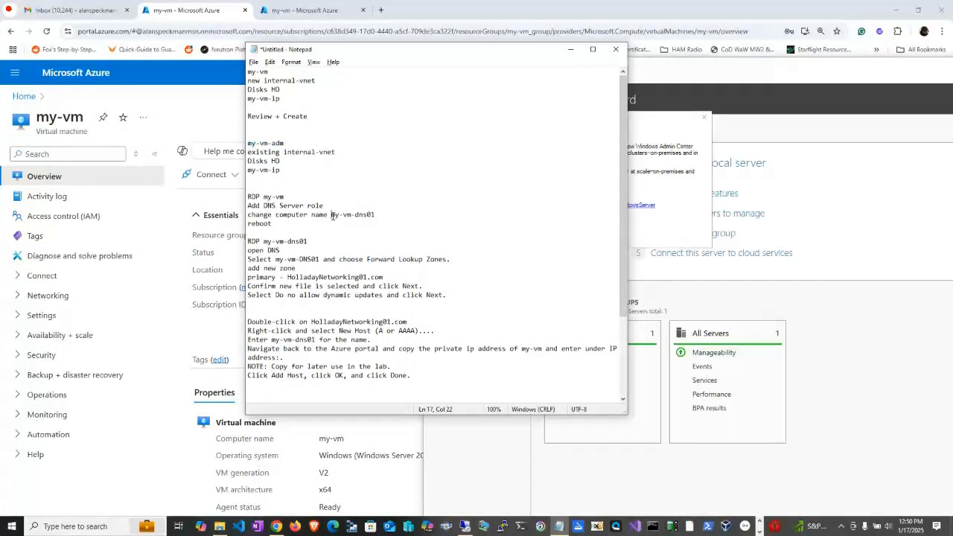
{"action": "left_click", "coordinate": [383, 215], "text": "shift"}
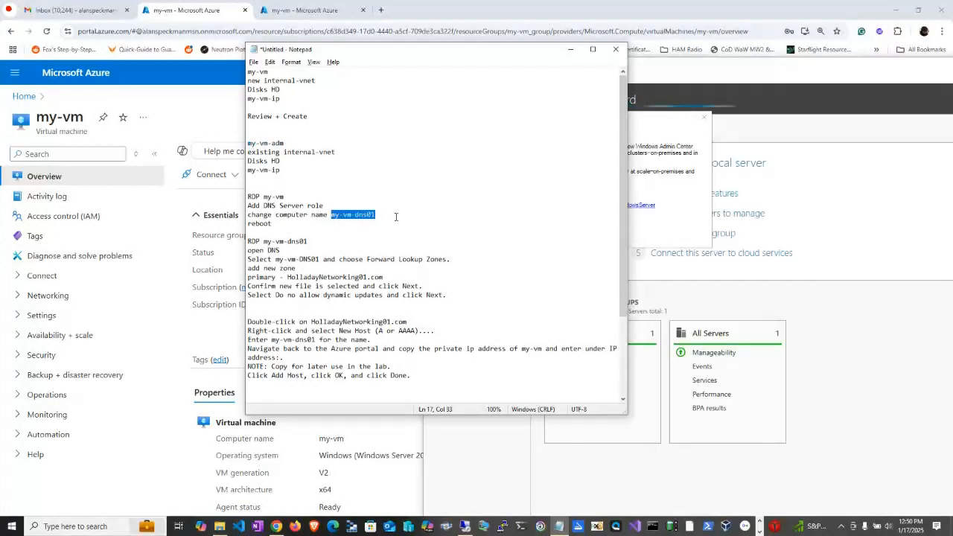
Dismiss the Windows Admin Center message in the remote session, suppressing it for the future, and restore the session to full screen.
{"action": "left_click", "coordinate": [750, 138]}
{"action": "left_click", "coordinate": [536, 234]}
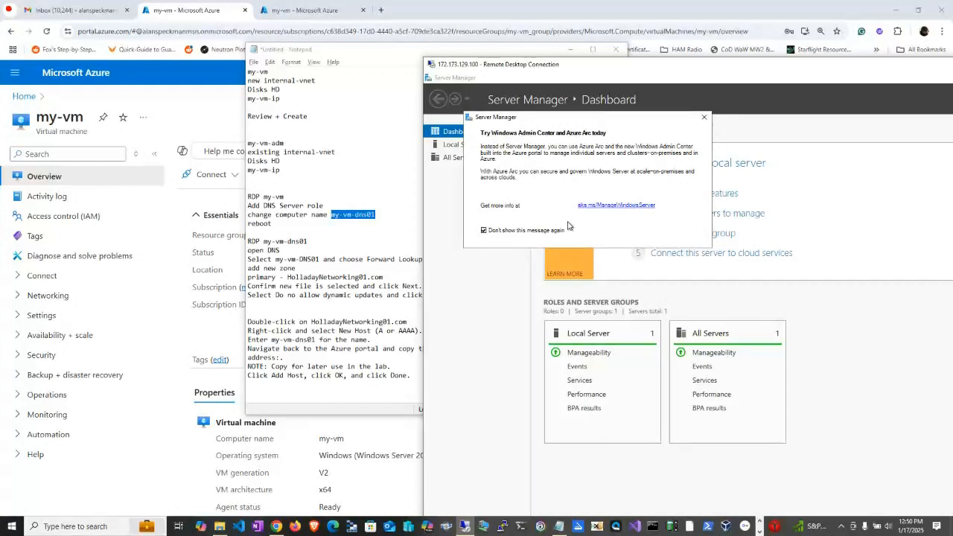
{"action": "left_click", "coordinate": [707, 119]}
{"action": "double_click", "coordinate": [622, 57]}
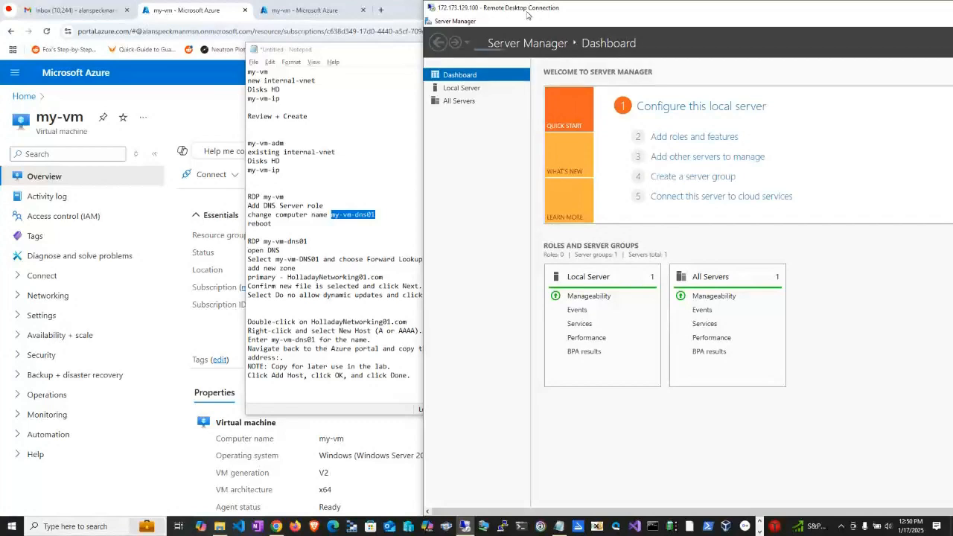
{"action": "left_click_drag", "start_coordinate": [525, 10], "coordinate": [545, 65]}
{"action": "double_click", "coordinate": [546, 65]}
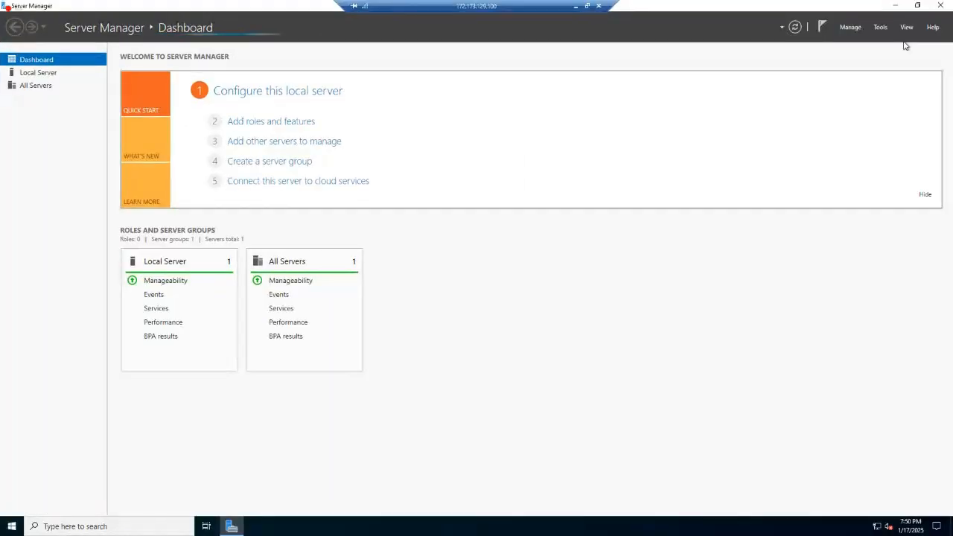
Try to start the Add Roles and Features wizard and dismiss the data-collection notice.
{"action": "left_click", "coordinate": [849, 27]}
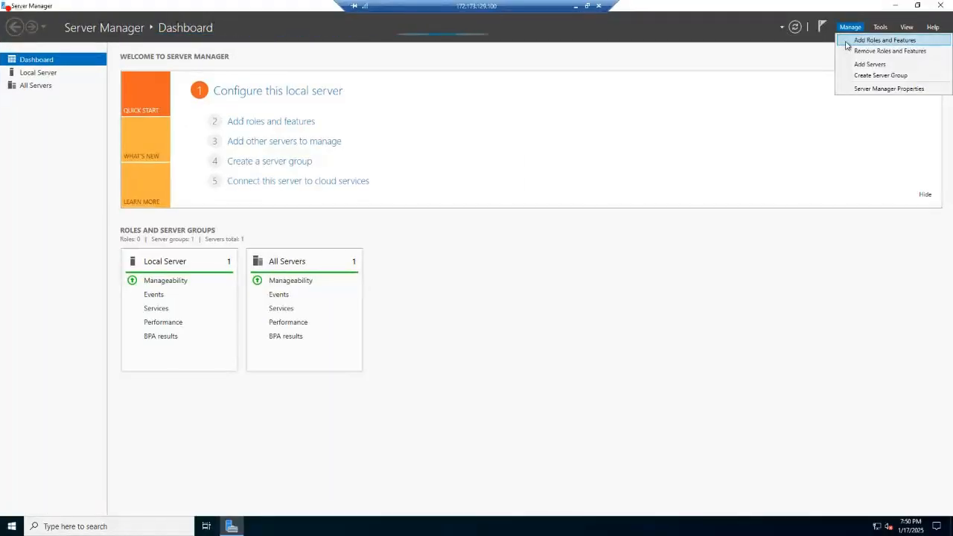
{"action": "left_click", "coordinate": [847, 37]}
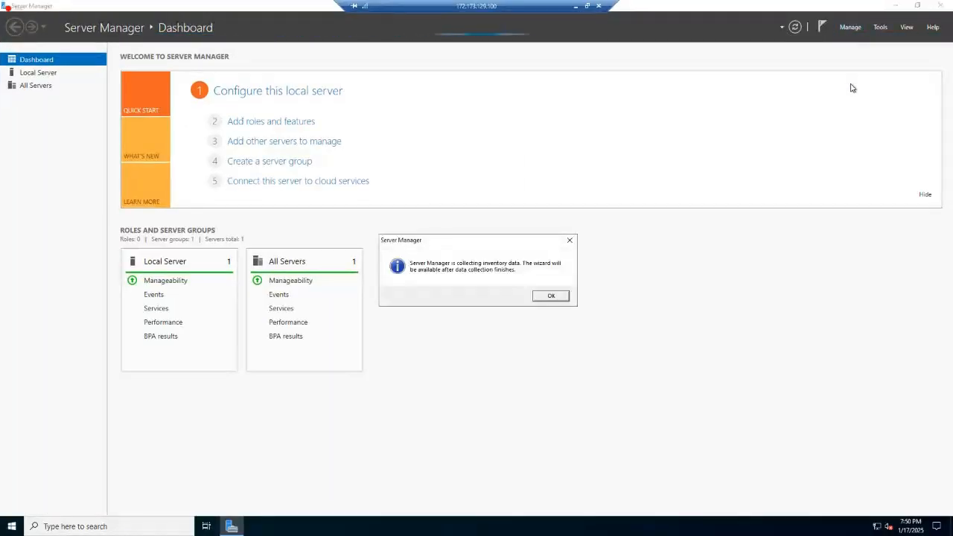
{"action": "left_click", "coordinate": [551, 295]}
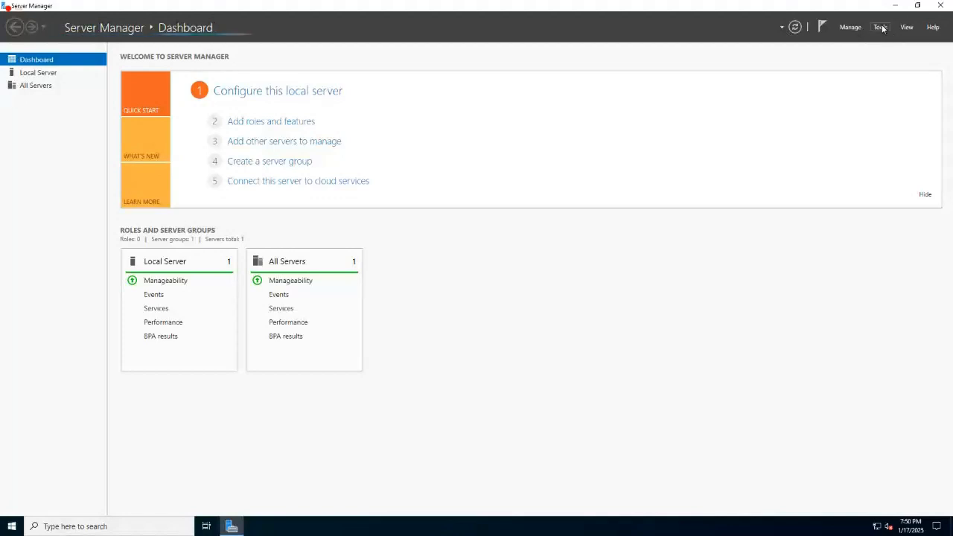
{"action": "left_click", "coordinate": [853, 27]}
{"action": "left_click", "coordinate": [855, 39]}
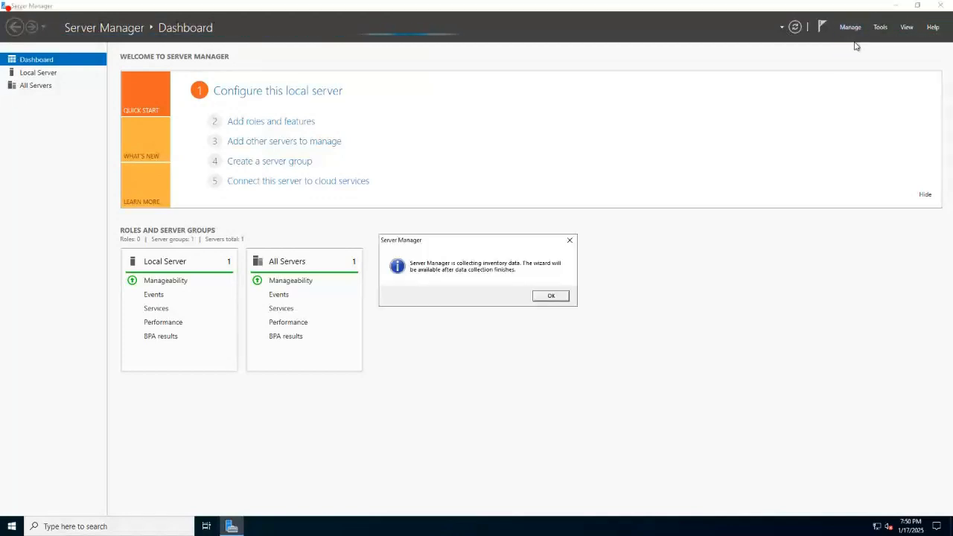
{"action": "left_click", "coordinate": [546, 297]}
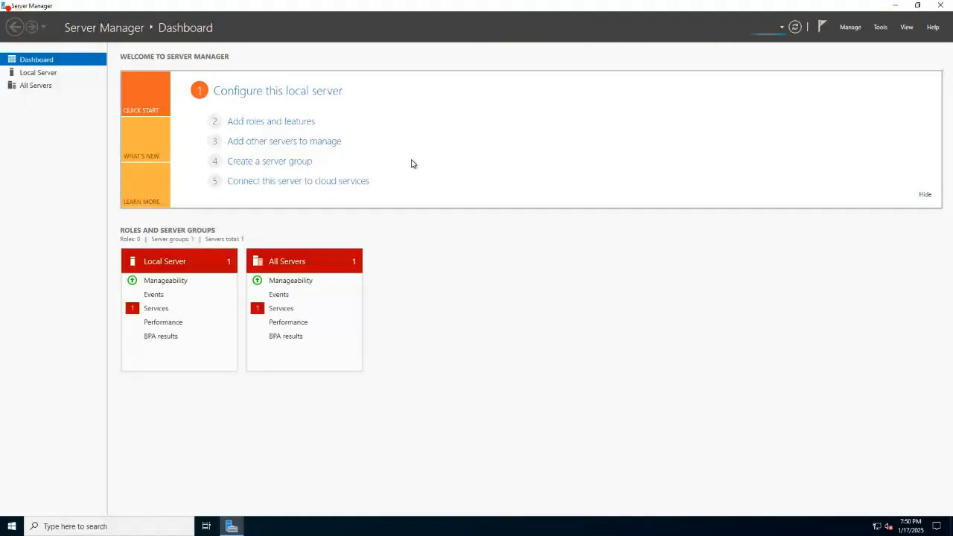
Start the Add Roles and Features wizard, skip its introduction page by default and keep my-vm as the destination server.
{"action": "left_click", "coordinate": [850, 28]}
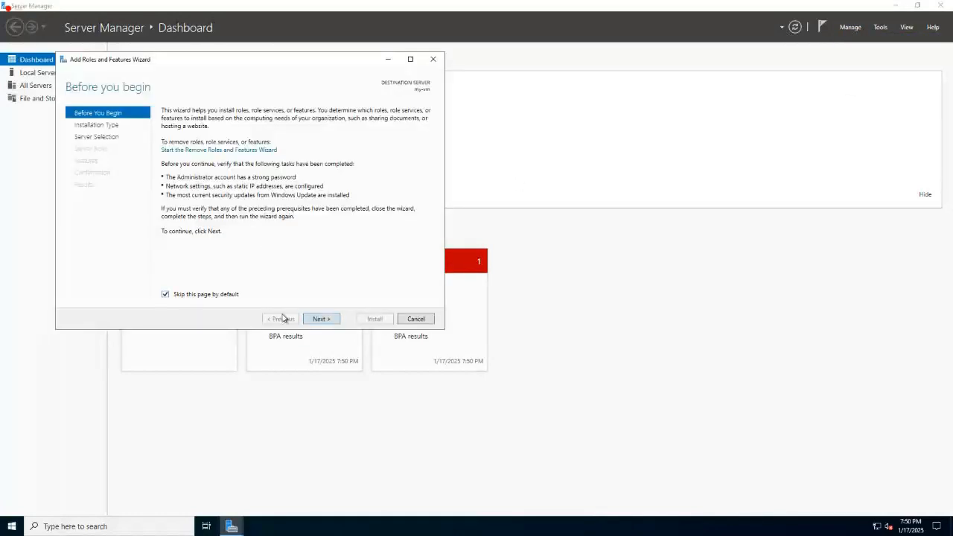
{"action": "left_click", "coordinate": [320, 319]}
{"action": "left_click", "coordinate": [320, 319]}
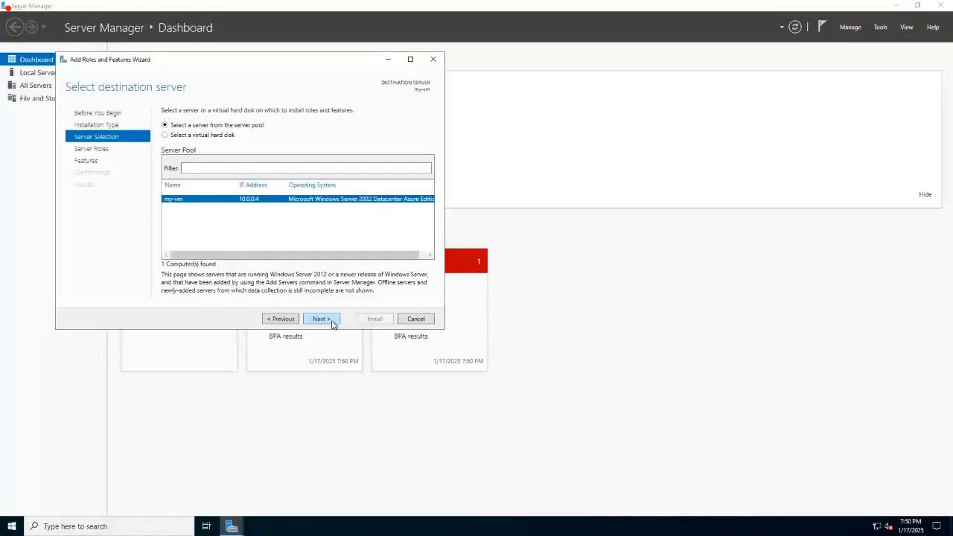
{"action": "left_click", "coordinate": [332, 320]}
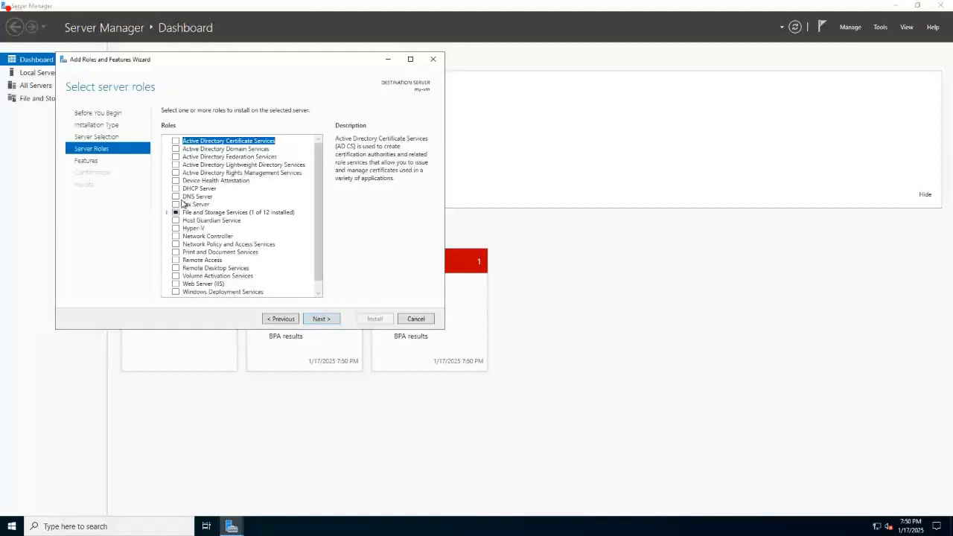
Select the DNS Server role with its management tools, continue despite the static IP warning and proceed to the features.
{"action": "left_click", "coordinate": [178, 200]}
{"action": "left_click", "coordinate": [277, 275]}
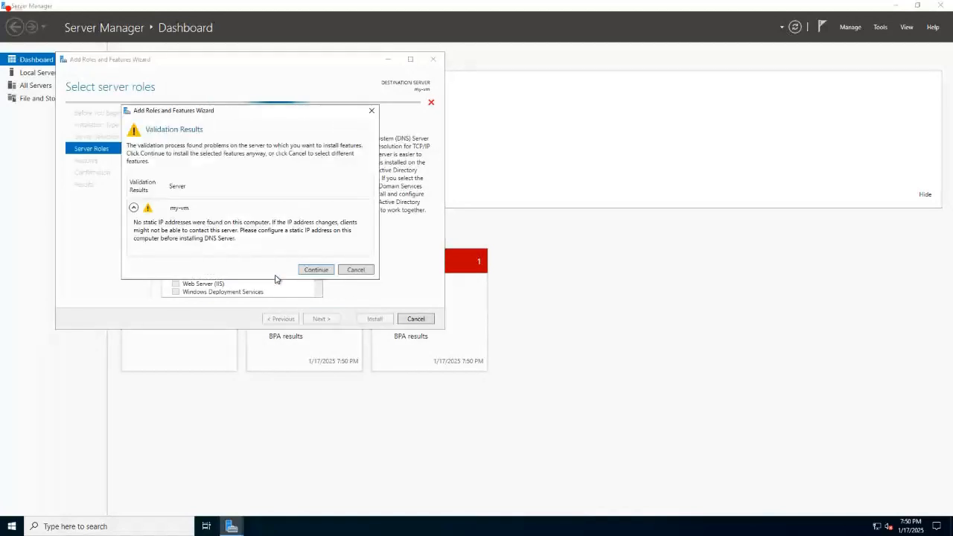
{"action": "left_click", "coordinate": [306, 272]}
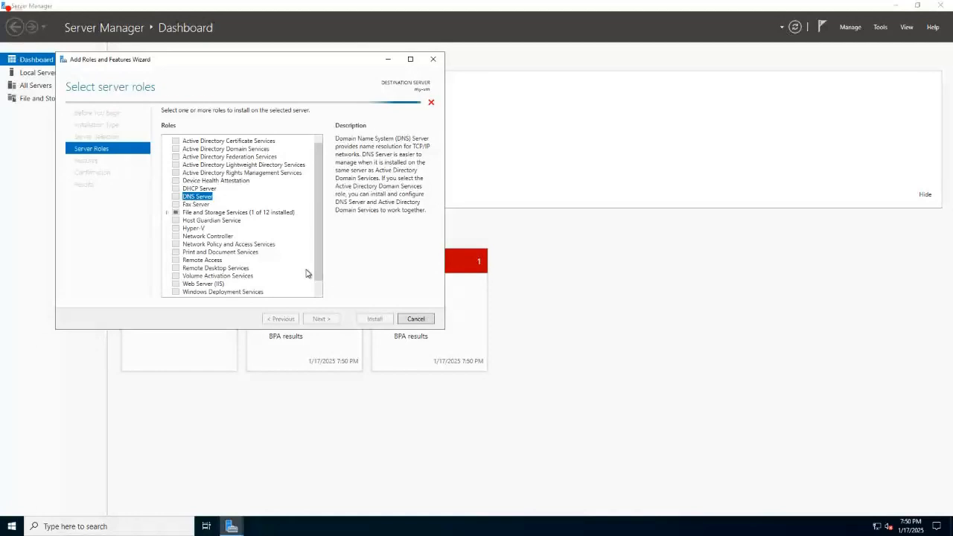
{"action": "left_click", "coordinate": [335, 321]}
Look through the whole list of installable features for my-vm.
{"action": "scroll", "coordinate": [252, 216], "scroll_direction": "down", "scroll_amount": 10}
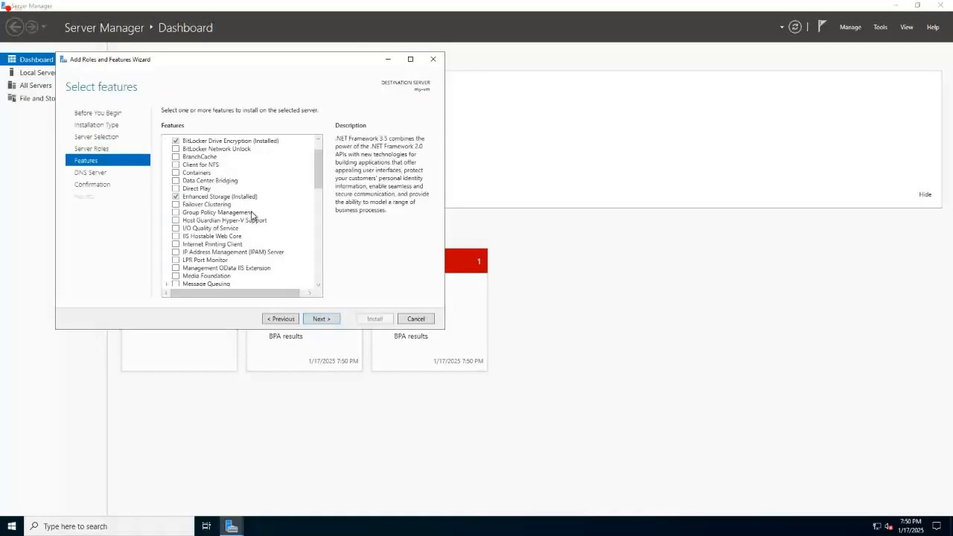
{"action": "scroll", "coordinate": [252, 215], "scroll_direction": "down", "scroll_amount": 4}
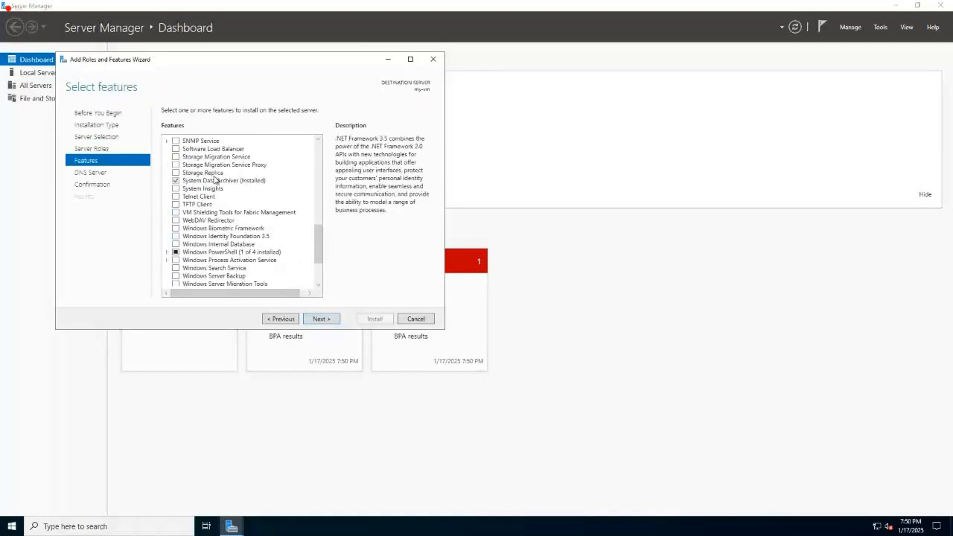
{"action": "scroll", "coordinate": [253, 193], "scroll_direction": "down", "scroll_amount": 3}
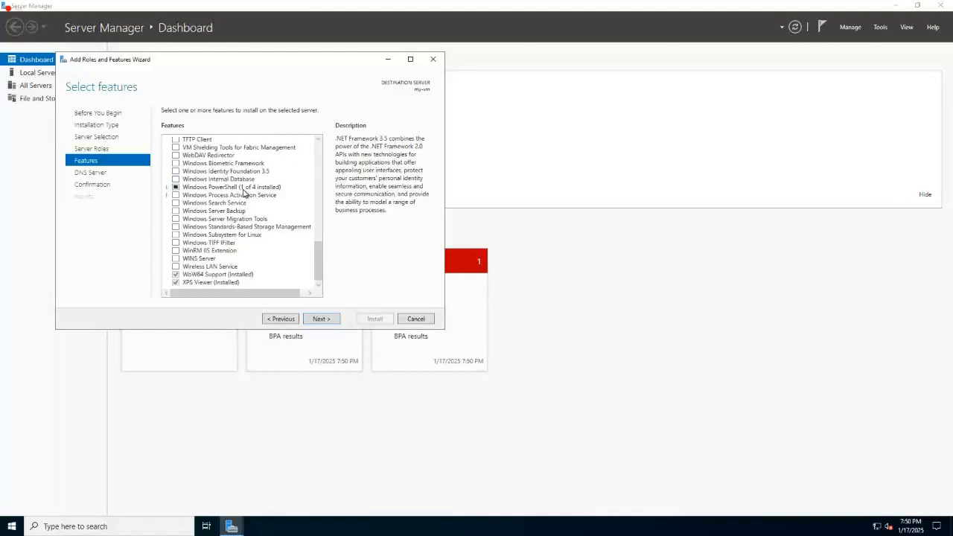
{"action": "scroll", "coordinate": [275, 197], "scroll_direction": "up", "scroll_amount": 4}
{"action": "scroll", "coordinate": [275, 197], "scroll_direction": "up", "scroll_amount": 4}
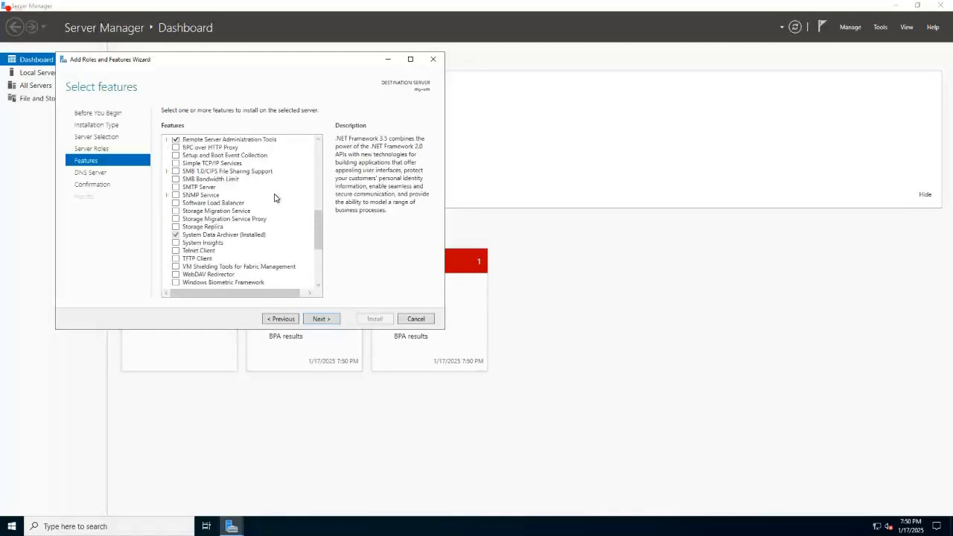
{"action": "scroll", "coordinate": [199, 195], "scroll_direction": "up", "scroll_amount": 5}
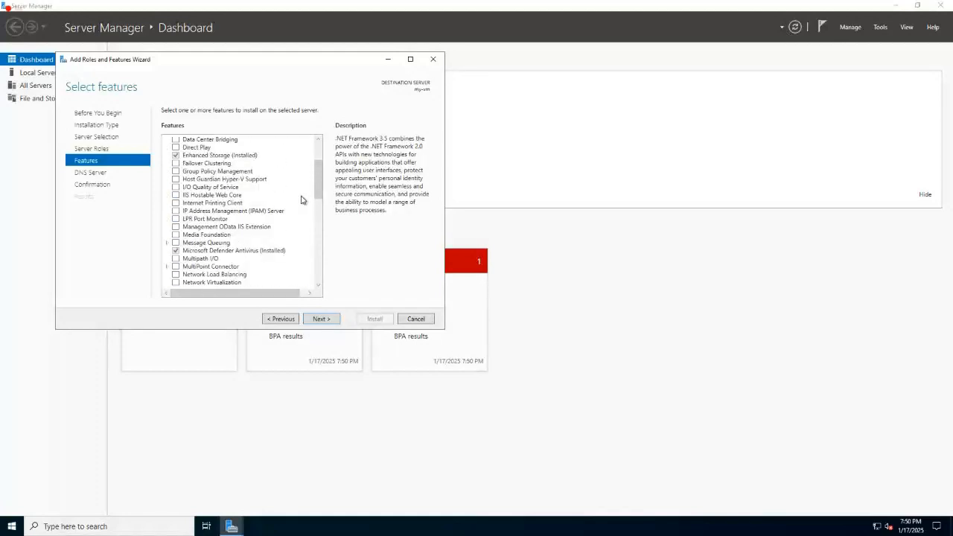
{"action": "scroll", "coordinate": [302, 199], "scroll_direction": "up", "scroll_amount": 2}
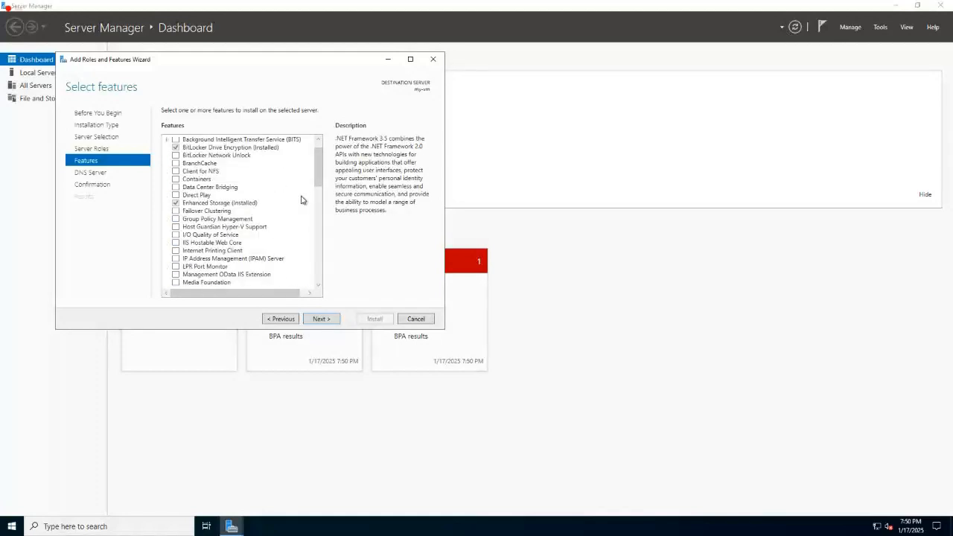
{"action": "scroll", "coordinate": [301, 199], "scroll_direction": "up", "scroll_amount": 1}
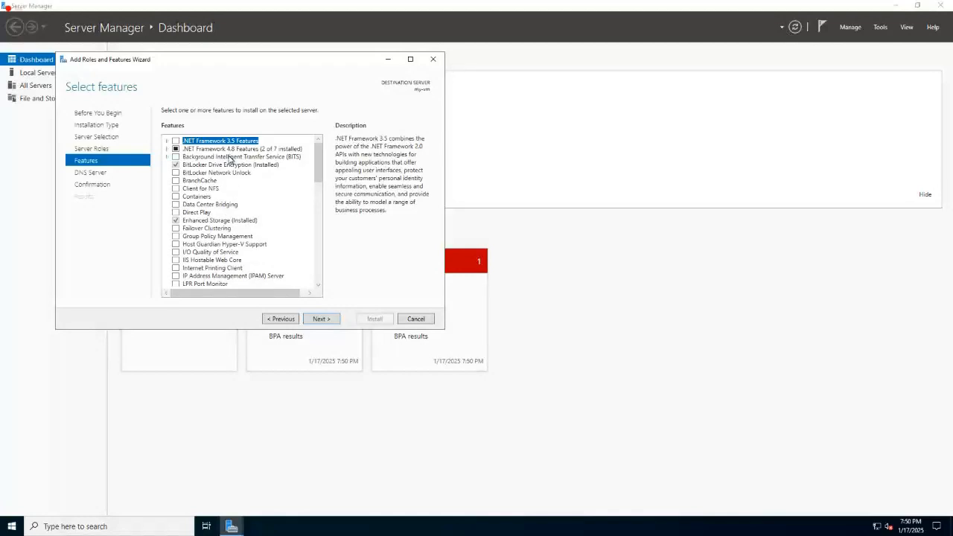
{"action": "scroll", "coordinate": [274, 213], "scroll_direction": "down", "scroll_amount": 2}
{"action": "scroll", "coordinate": [274, 213], "scroll_direction": "down", "scroll_amount": 2}
{"action": "scroll", "coordinate": [274, 213], "scroll_direction": "down", "scroll_amount": 6}
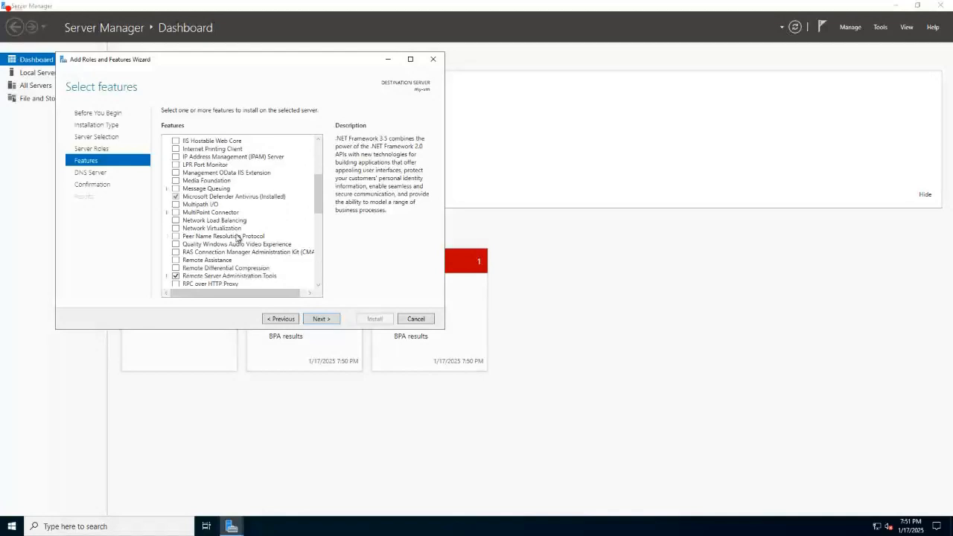
{"action": "scroll", "coordinate": [235, 234], "scroll_direction": "down", "scroll_amount": 4}
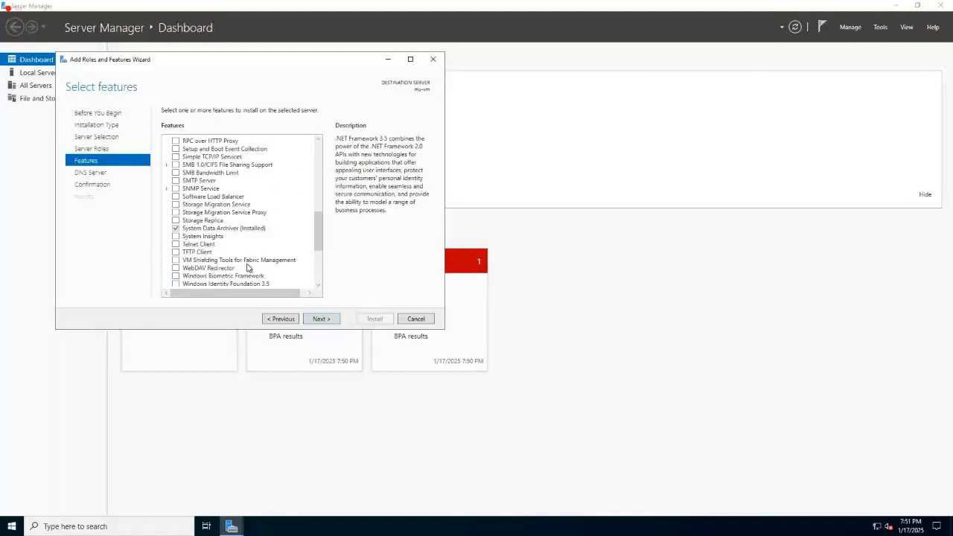
{"action": "scroll", "coordinate": [247, 256], "scroll_direction": "down", "scroll_amount": 2}
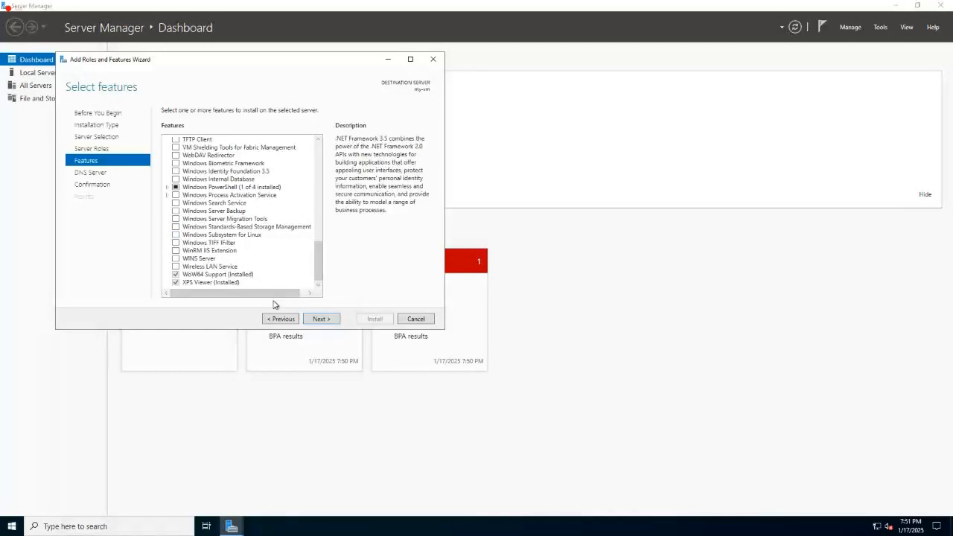
Install the DNS Server role without choosing additional features, and check the lab notes while the installation runs.
{"action": "left_click", "coordinate": [330, 320]}
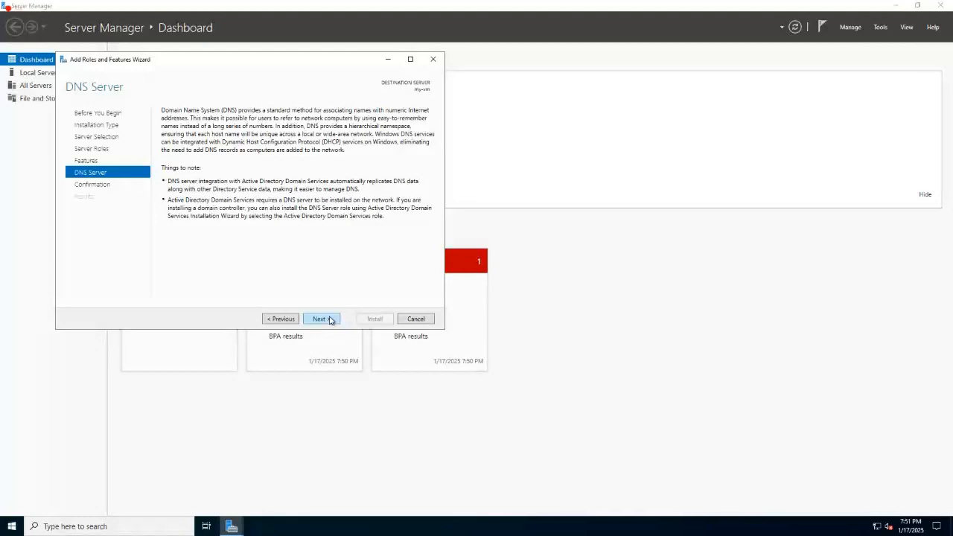
{"action": "left_click", "coordinate": [330, 320]}
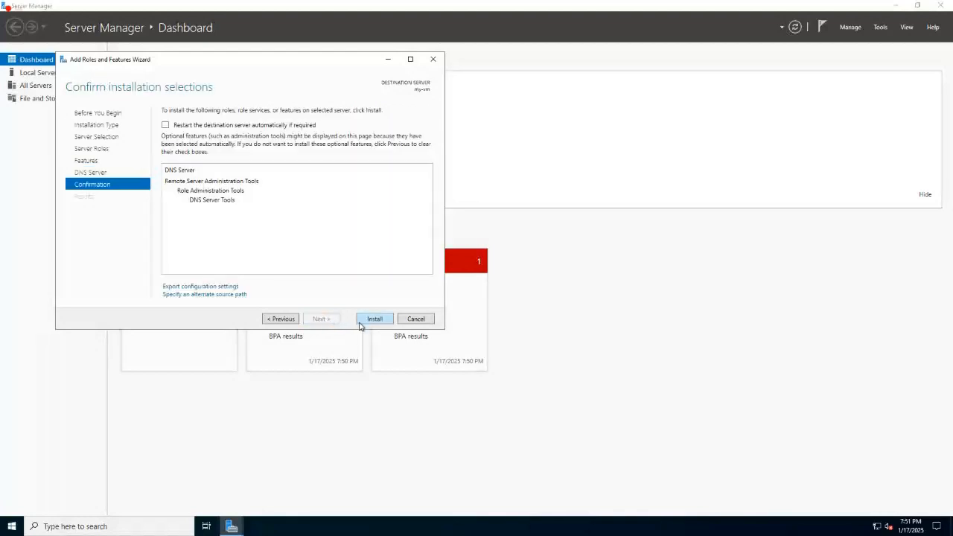
{"action": "left_click", "coordinate": [374, 318]}
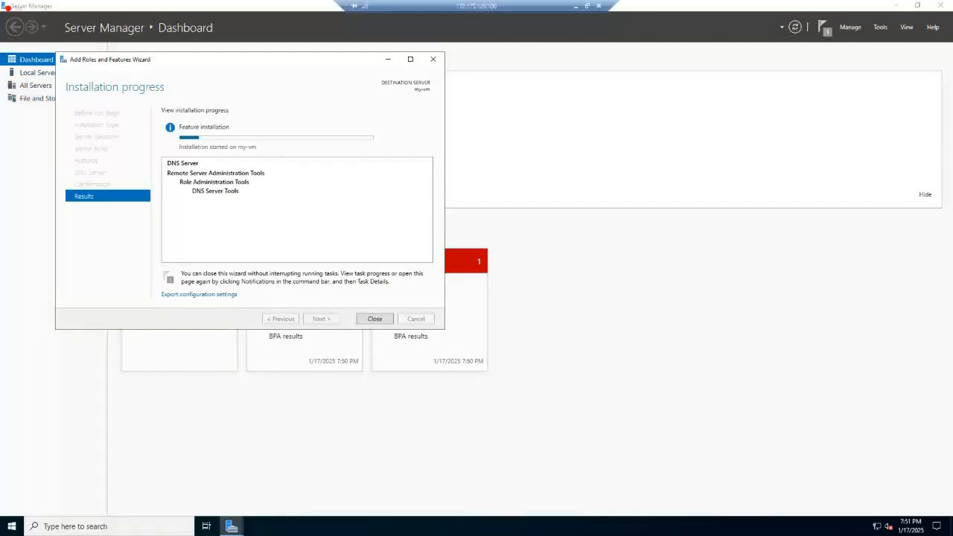
{"action": "left_click", "coordinate": [575, 9]}
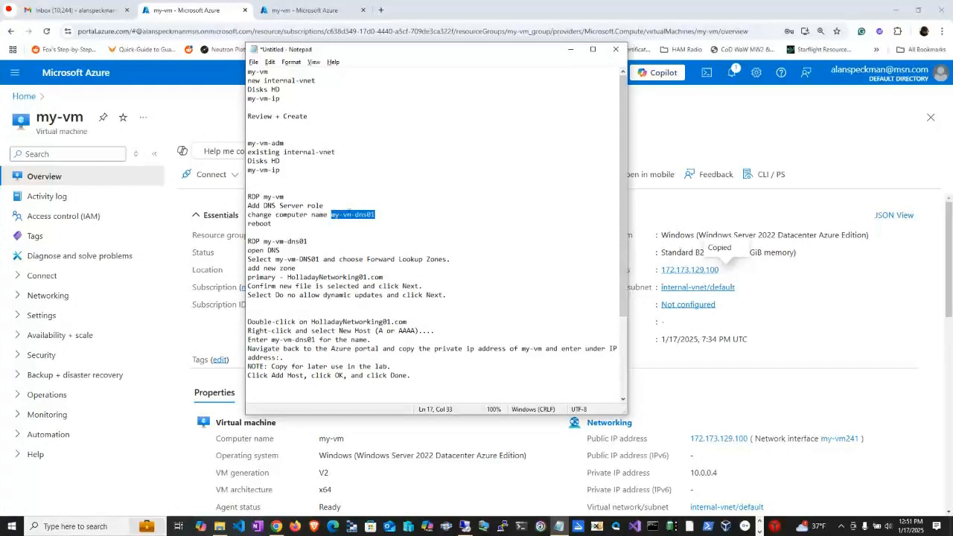
{"action": "left_click", "coordinate": [466, 527]}
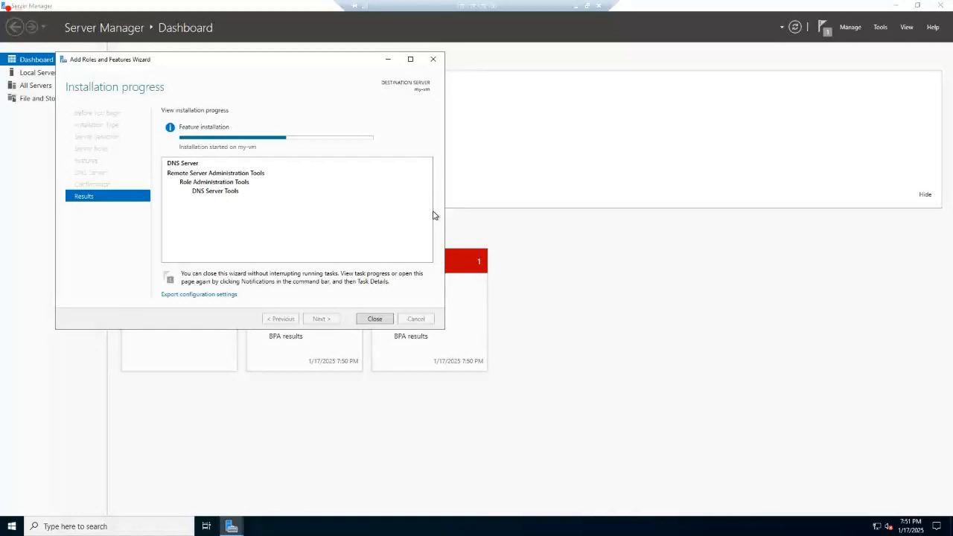
Show the Local Server properties and close the Add Roles and Features wizard once the installation has finished.
{"action": "left_click", "coordinate": [35, 74]}
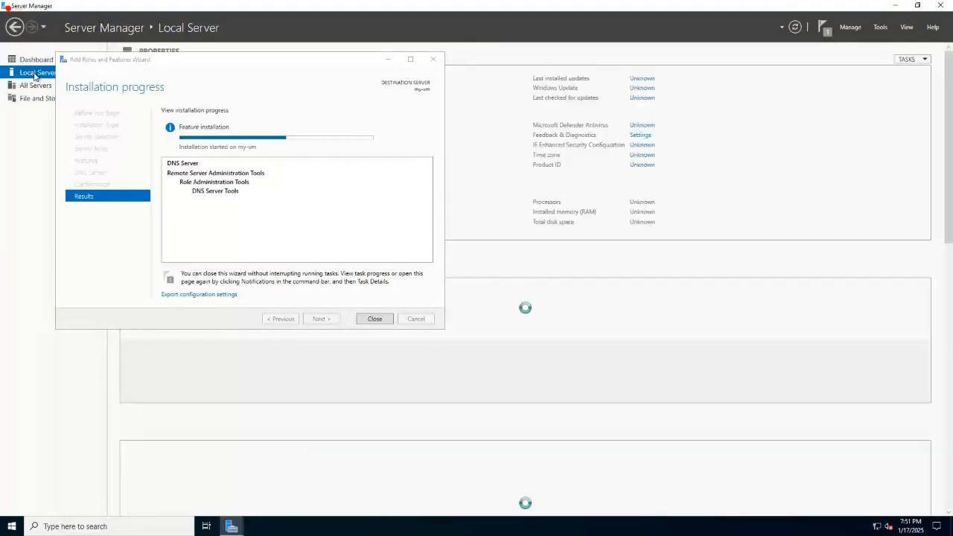
{"action": "left_click_drag", "start_coordinate": [264, 64], "coordinate": [521, 172]}
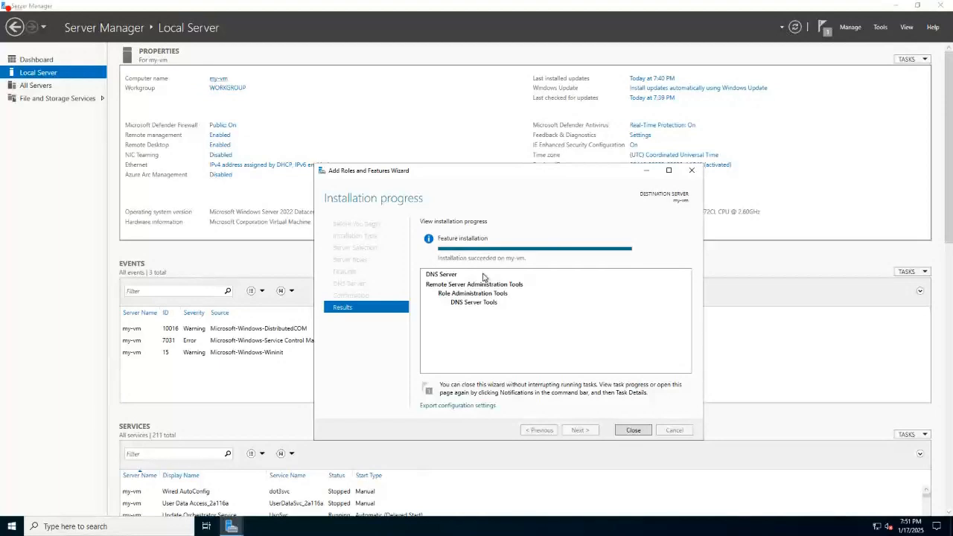
{"action": "left_click", "coordinate": [640, 430]}
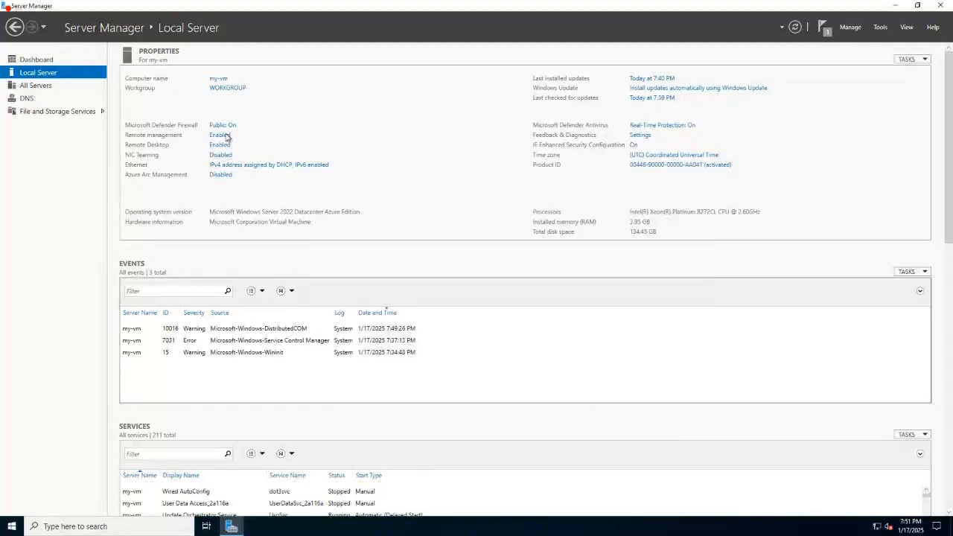
Rename the computer to my-vm-dns01, restart it to apply the change, and dismiss the ended remote session notice.
{"action": "left_click", "coordinate": [215, 80]}
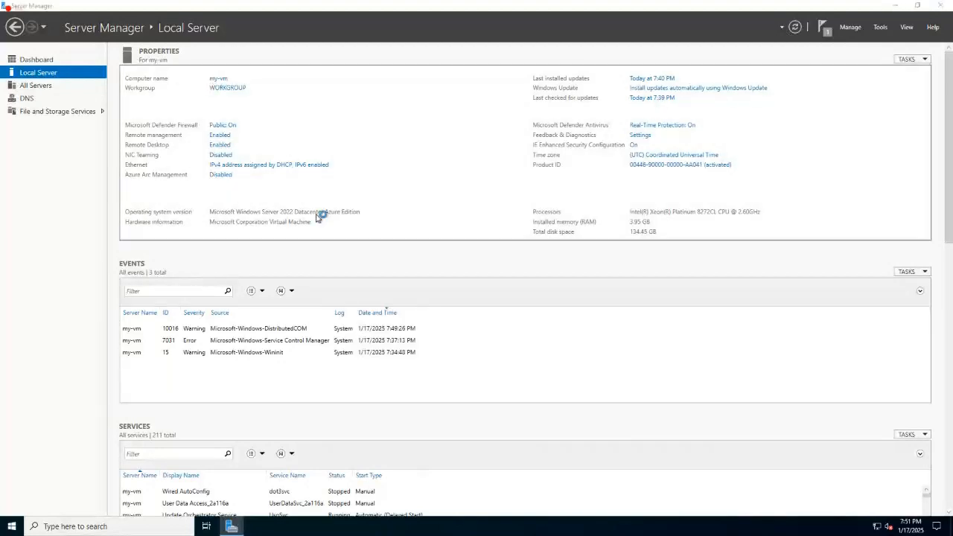
{"action": "left_click", "coordinate": [291, 236]}
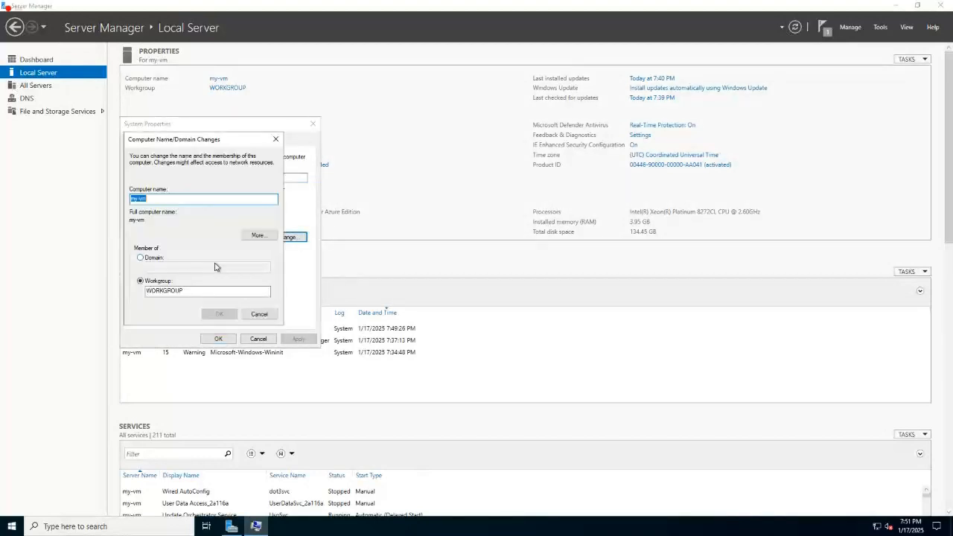
{"action": "type", "text": "my-vm-dns01"}
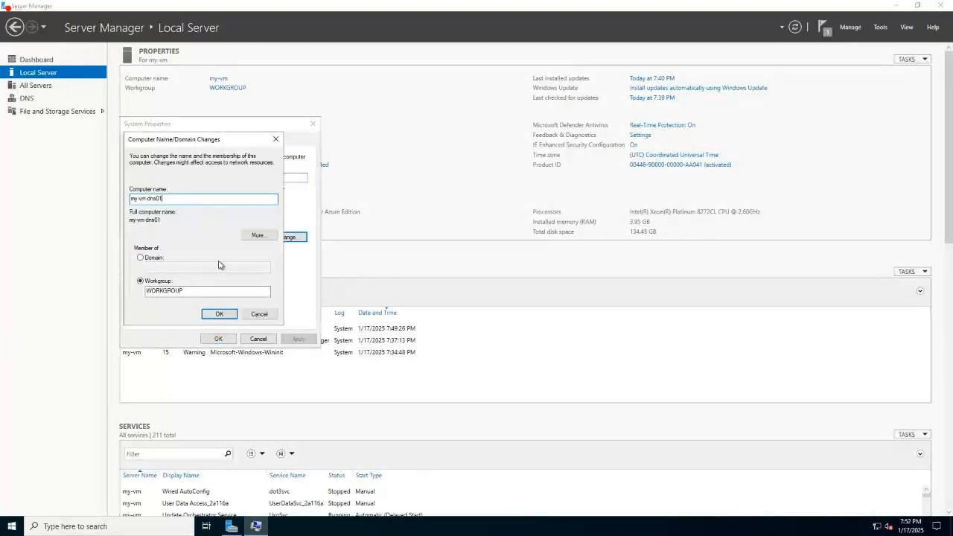
{"action": "left_click", "coordinate": [213, 314]}
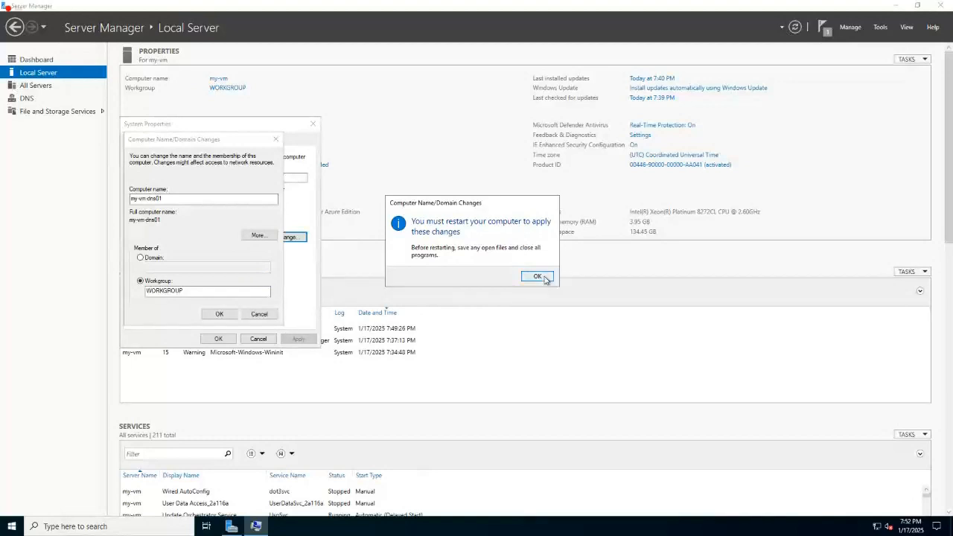
{"action": "left_click", "coordinate": [538, 276]}
{"action": "left_click", "coordinate": [216, 338]}
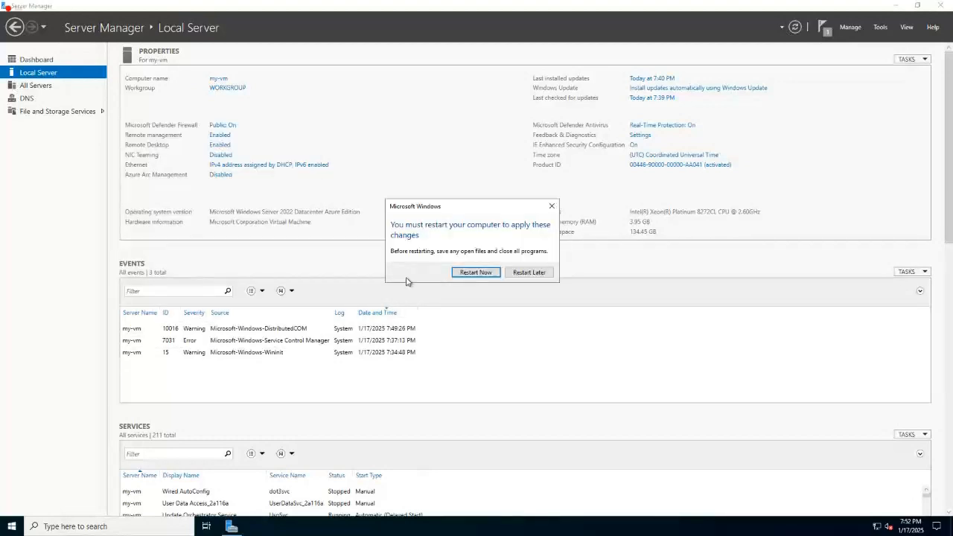
{"action": "left_click", "coordinate": [479, 274]}
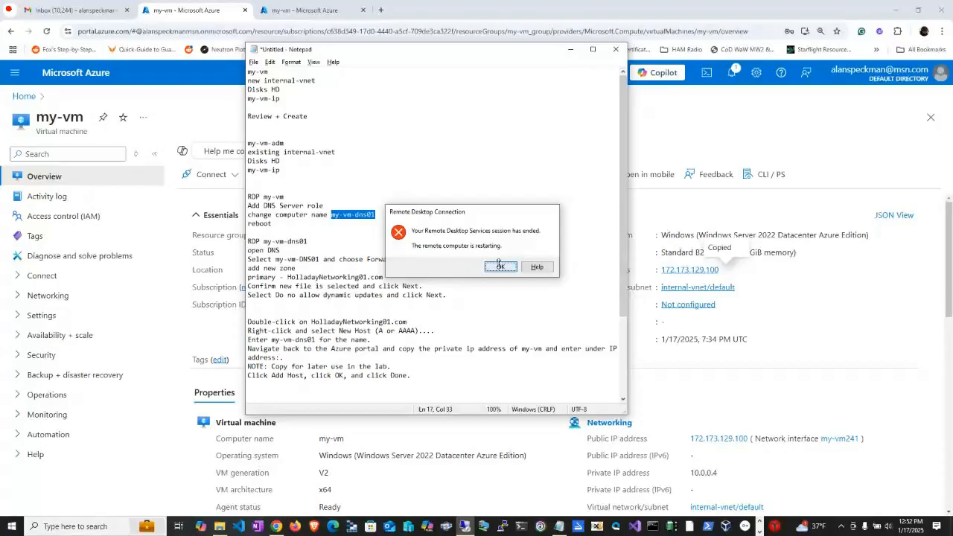
{"action": "left_click", "coordinate": [498, 264]}
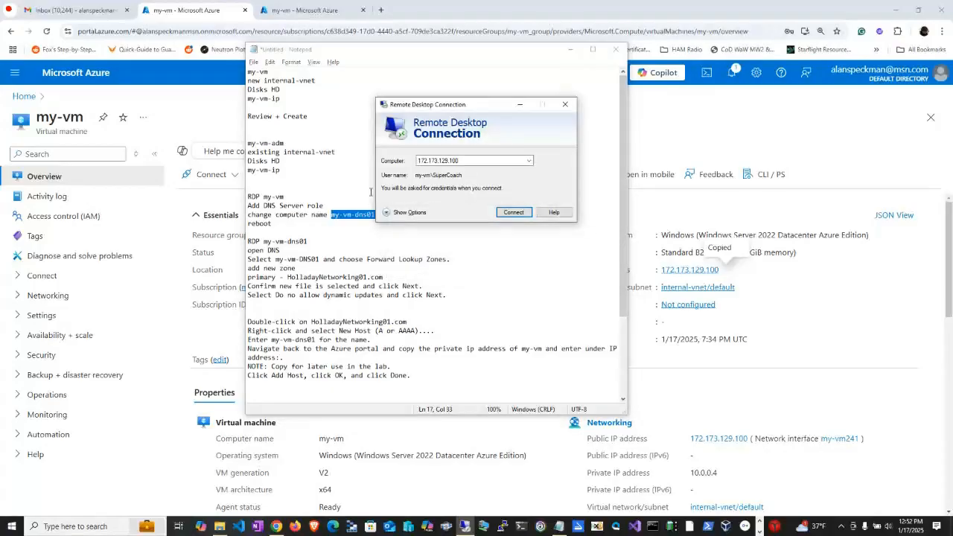
Review the DNS instructions in the lab notes and copy the zone name HolladayNetworking01.com.
{"action": "left_click", "coordinate": [266, 231]}
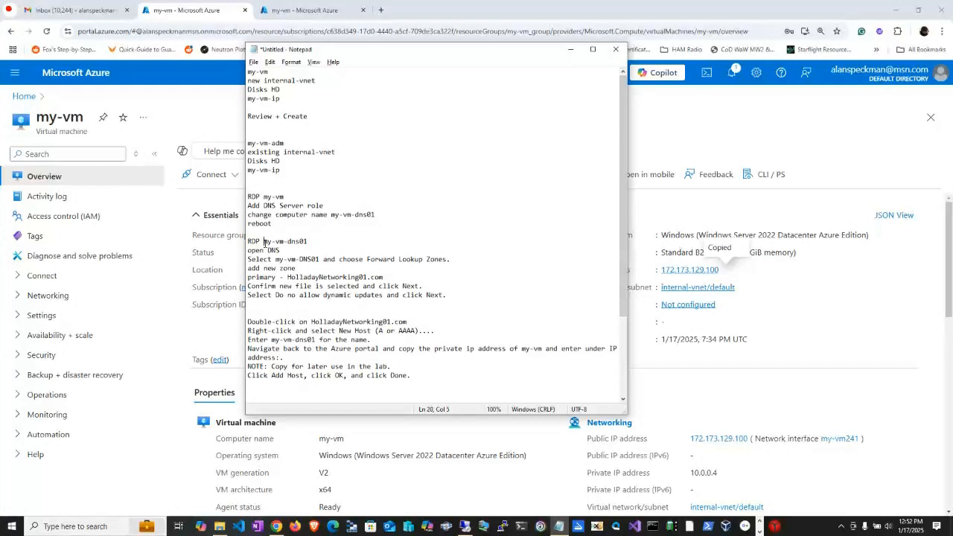
{"action": "left_click_drag", "start_coordinate": [263, 241], "coordinate": [311, 246]}
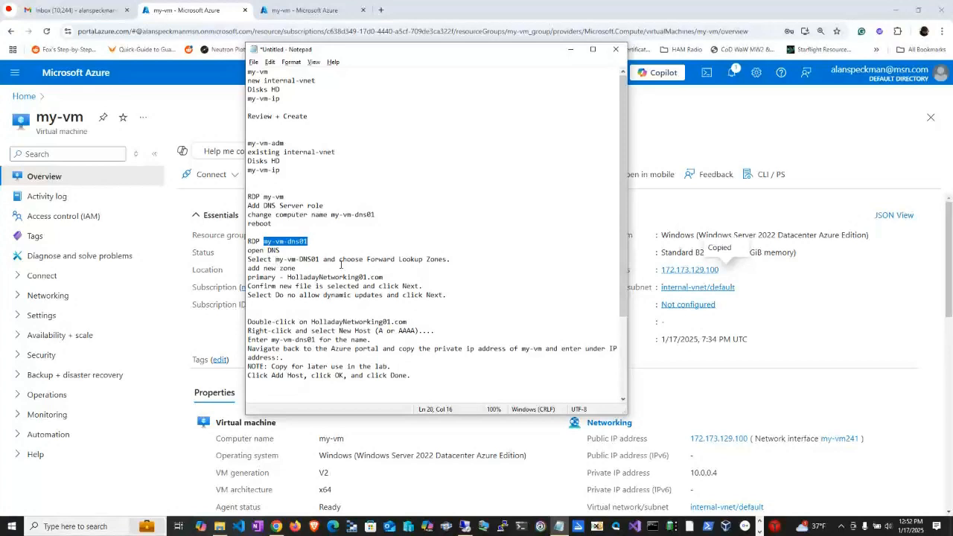
{"action": "left_click_drag", "start_coordinate": [288, 276], "coordinate": [391, 286]}
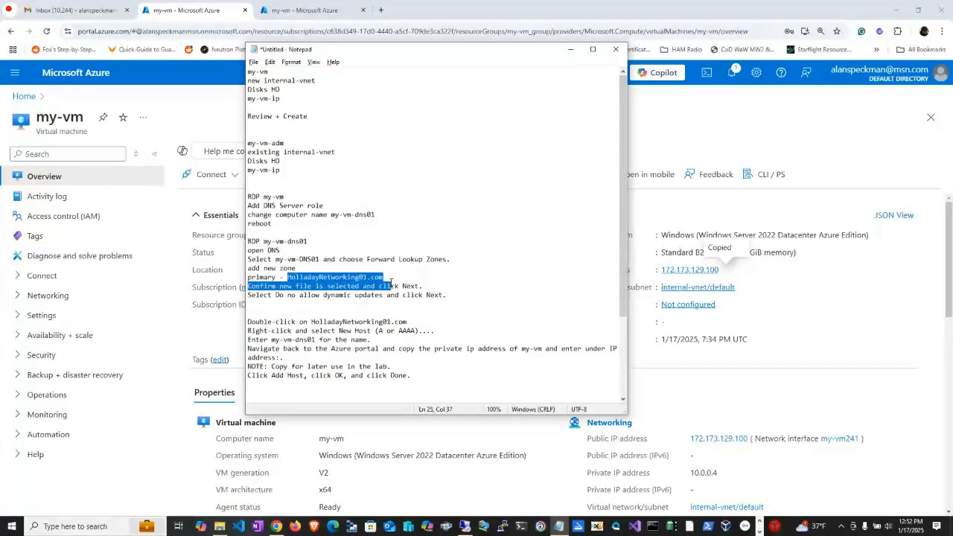
{"action": "left_click", "coordinate": [390, 279]}
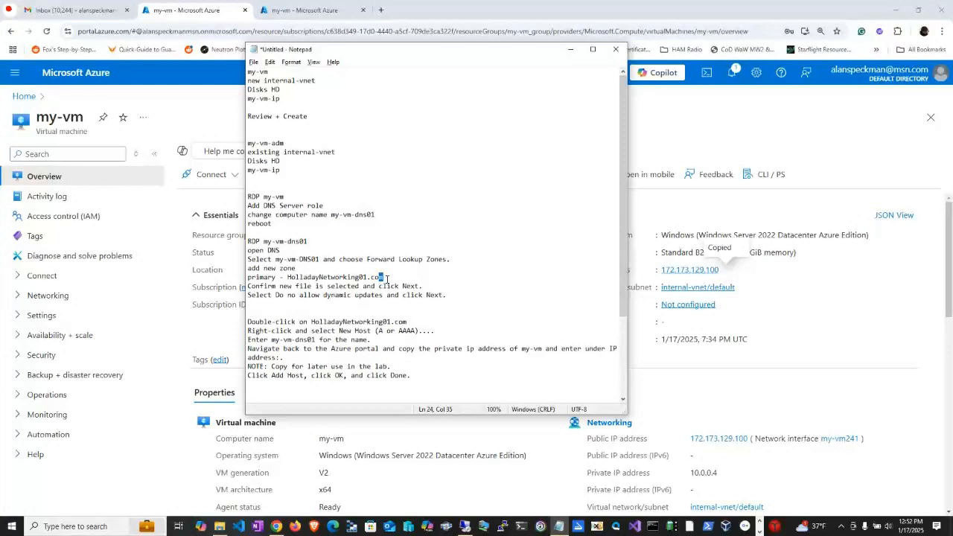
{"action": "left_click_drag", "start_coordinate": [387, 279], "coordinate": [287, 278]}
{"action": "right_click", "coordinate": [332, 277]}
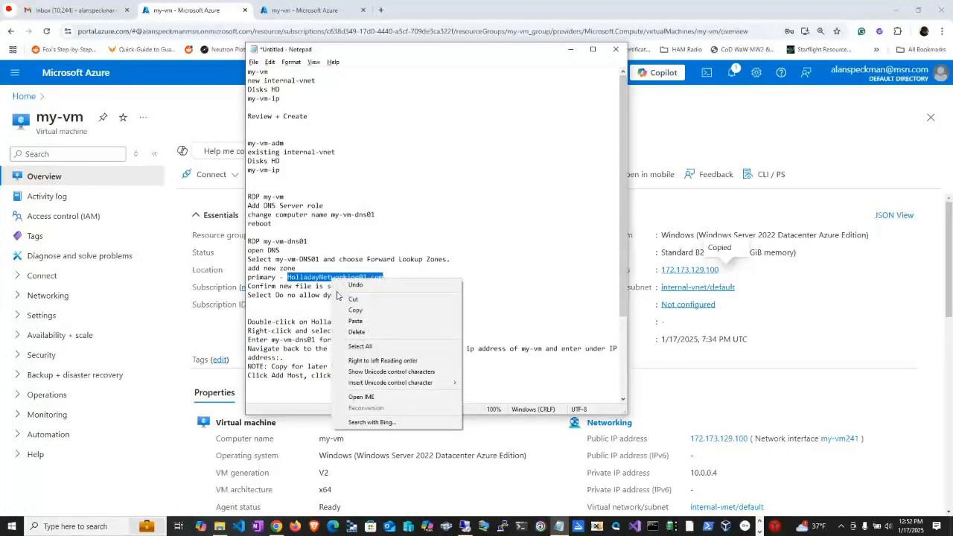
{"action": "left_click", "coordinate": [344, 311]}
Reconnect to 172.173.129.100 over Remote Desktop with the account password and accept the unverified certificate.
{"action": "left_click", "coordinate": [465, 526]}
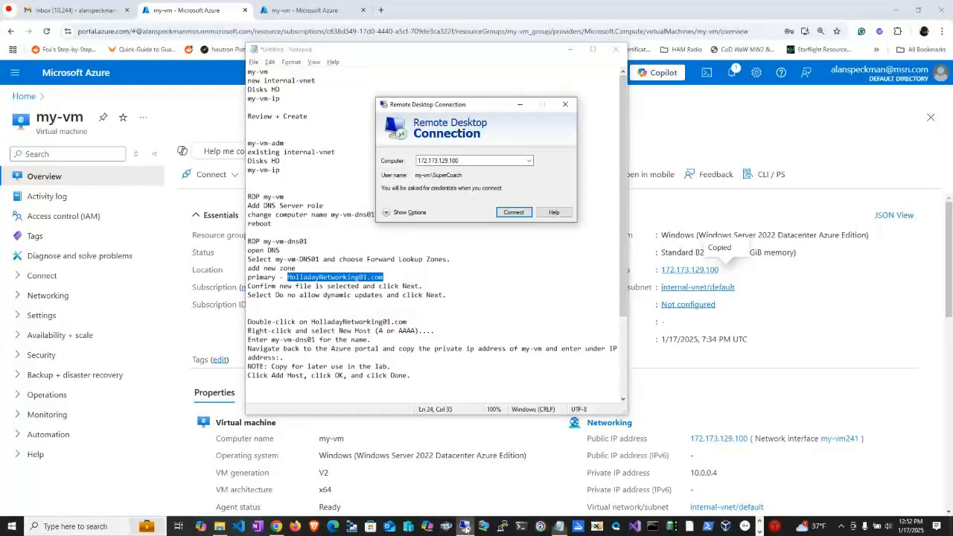
{"action": "left_click", "coordinate": [513, 213]}
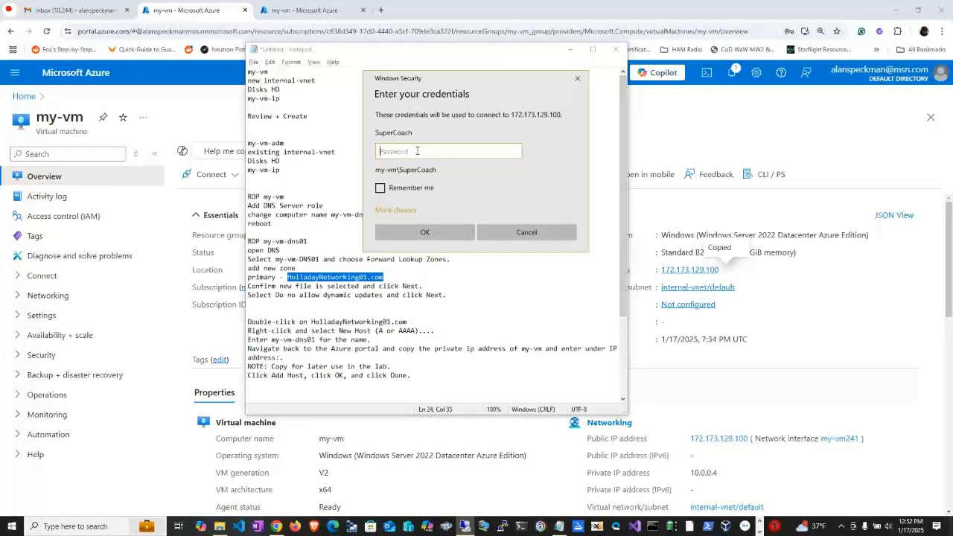
{"action": "type", "text": "••••••••••••"}
{"action": "key", "text": "Return"}
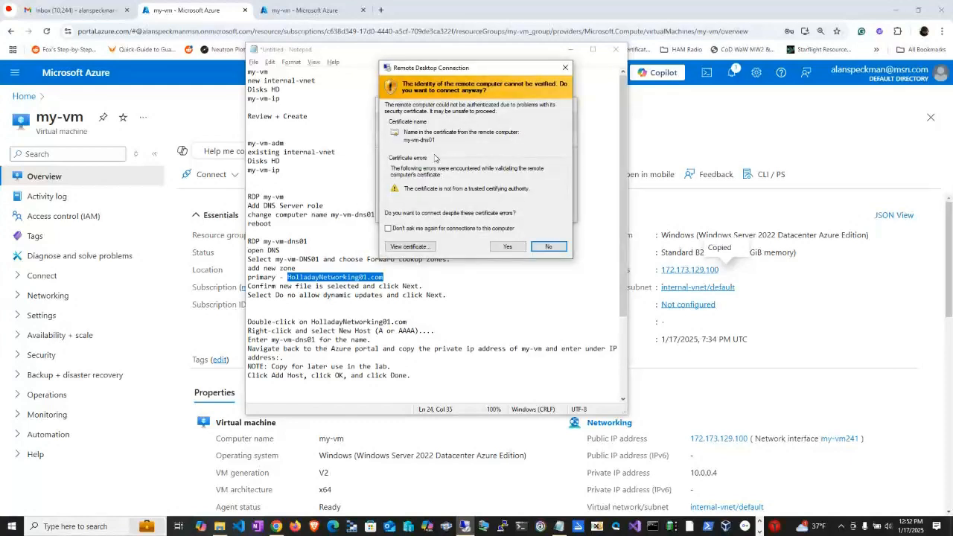
{"action": "left_click", "coordinate": [497, 247]}
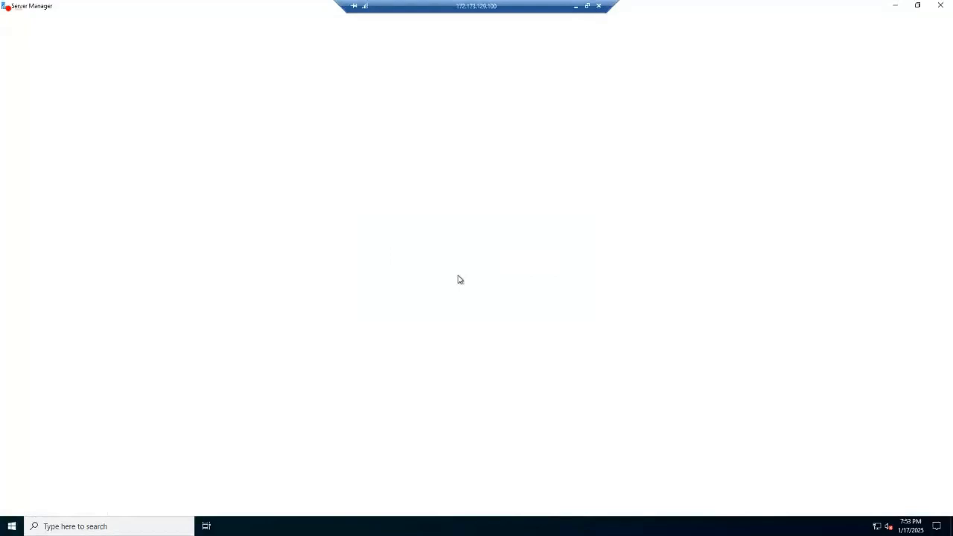
Check the Local Server properties and the Ethernet adapter's network connections, closing the connections window when done.
{"action": "left_click", "coordinate": [39, 73]}
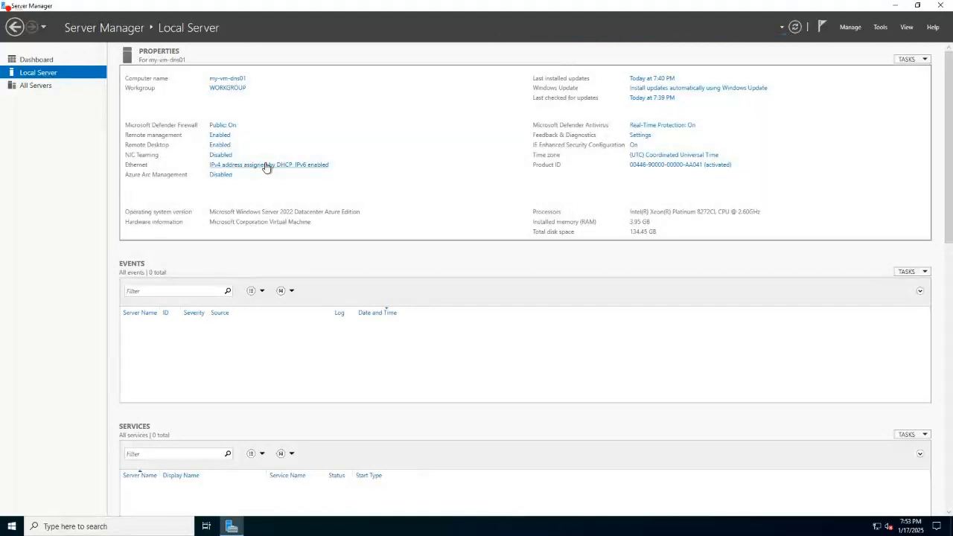
{"action": "left_click", "coordinate": [266, 165]}
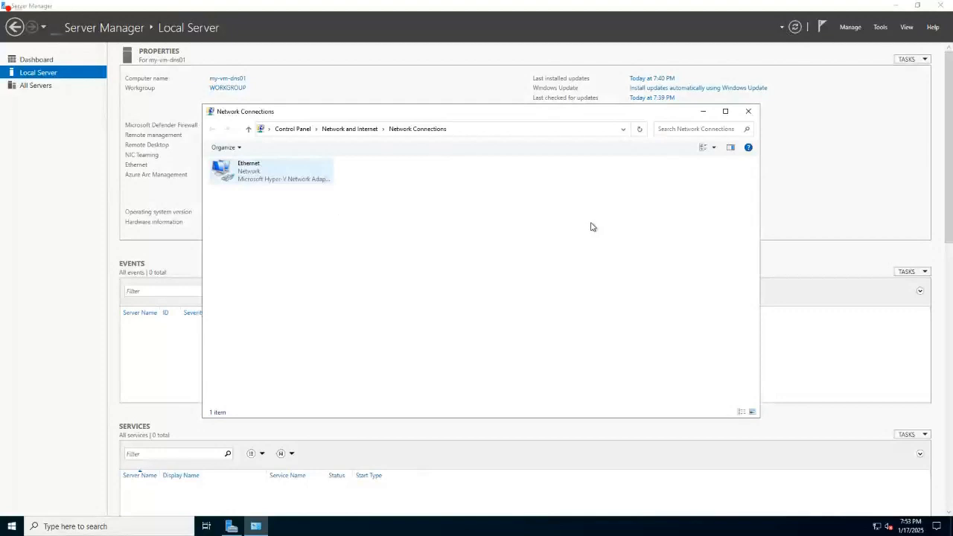
{"action": "left_click", "coordinate": [748, 113]}
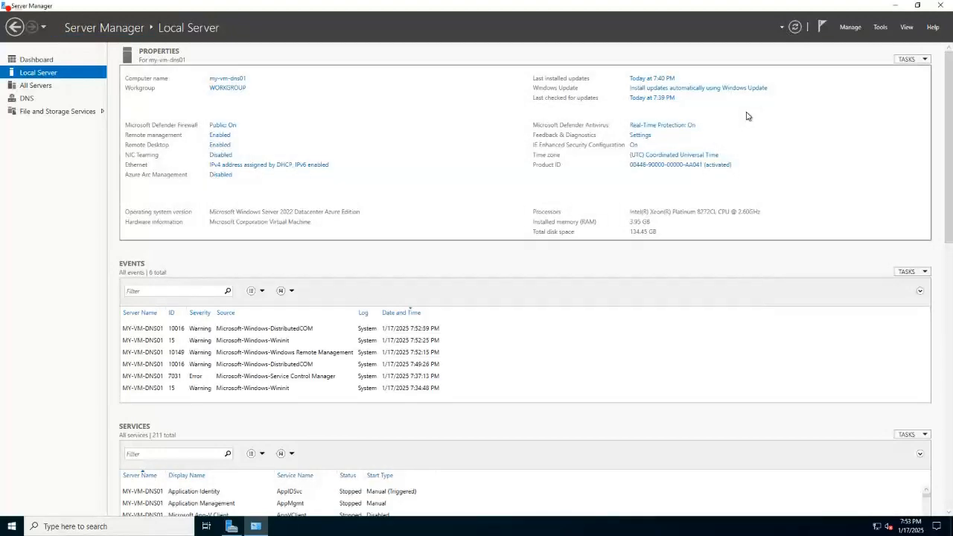
Open DNS Manager from the Administrative Tools and show the Forward Lookup Zones of MY-VM-DNS01.
{"action": "key", "text": "super"}
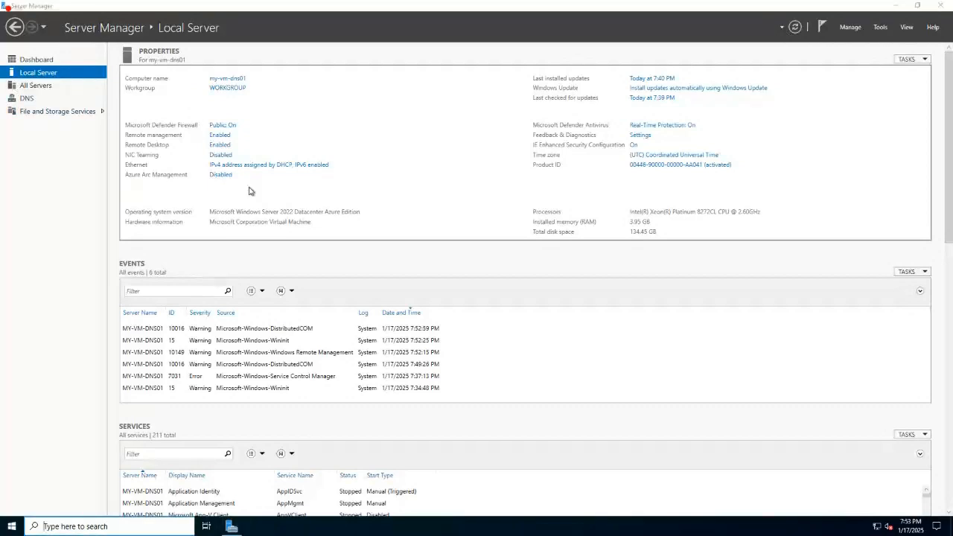
{"action": "left_click", "coordinate": [195, 309]}
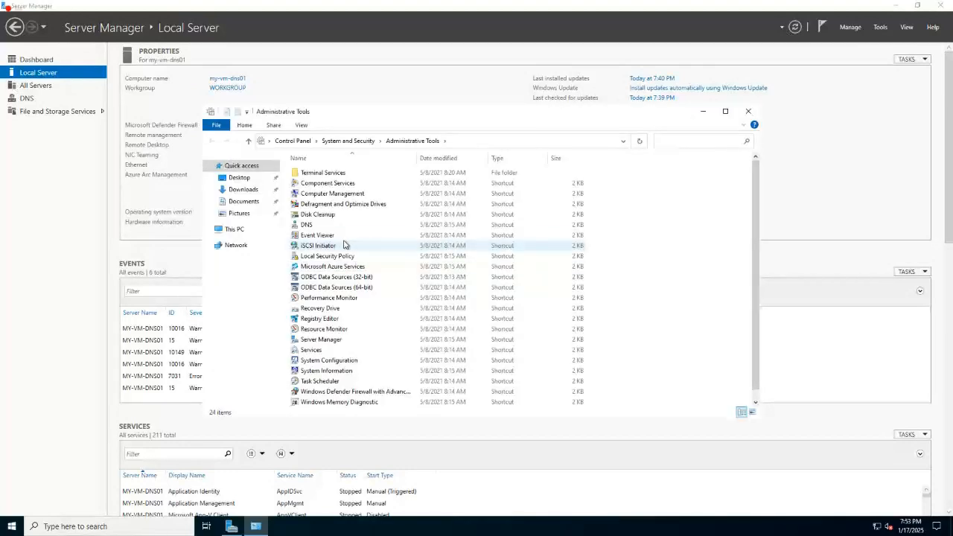
{"action": "double_click", "coordinate": [312, 226]}
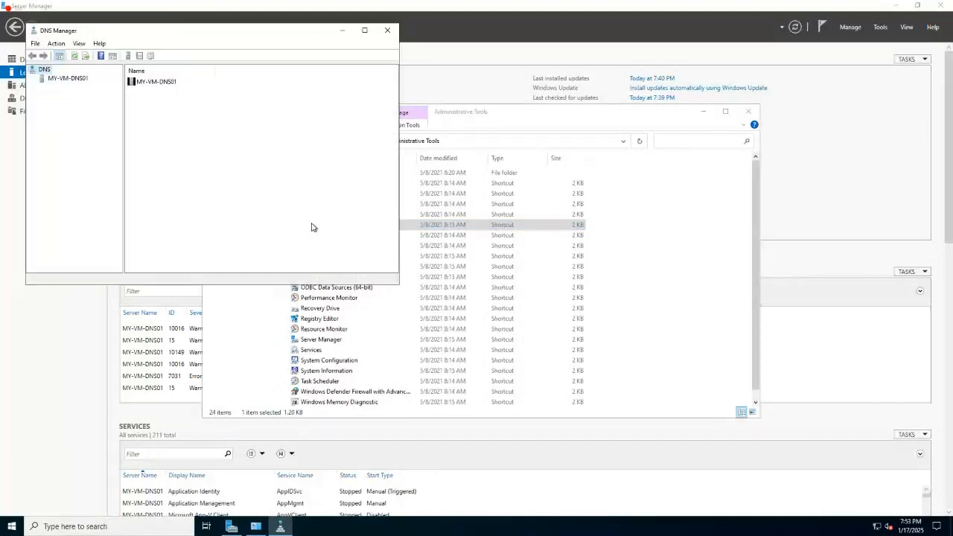
{"action": "double_click", "coordinate": [66, 79]}
{"action": "left_click", "coordinate": [69, 89]}
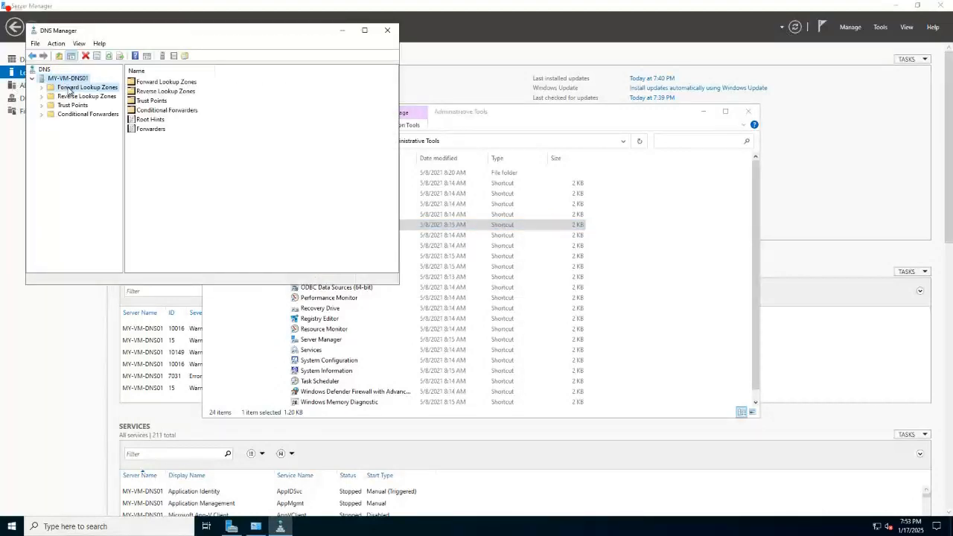
{"action": "left_click", "coordinate": [69, 89]}
{"action": "left_click", "coordinate": [159, 168]}
Create a primary forward lookup zone named HolladayNetworking01.com with a new zone file and no dynamic updates allowed.
{"action": "right_click", "coordinate": [87, 87]}
{"action": "left_click", "coordinate": [114, 94]}
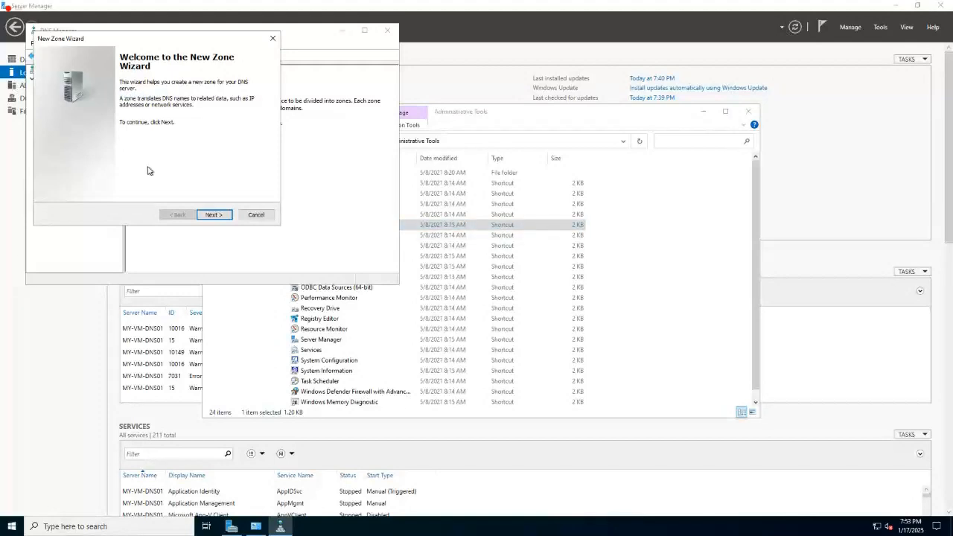
{"action": "left_click", "coordinate": [213, 218]}
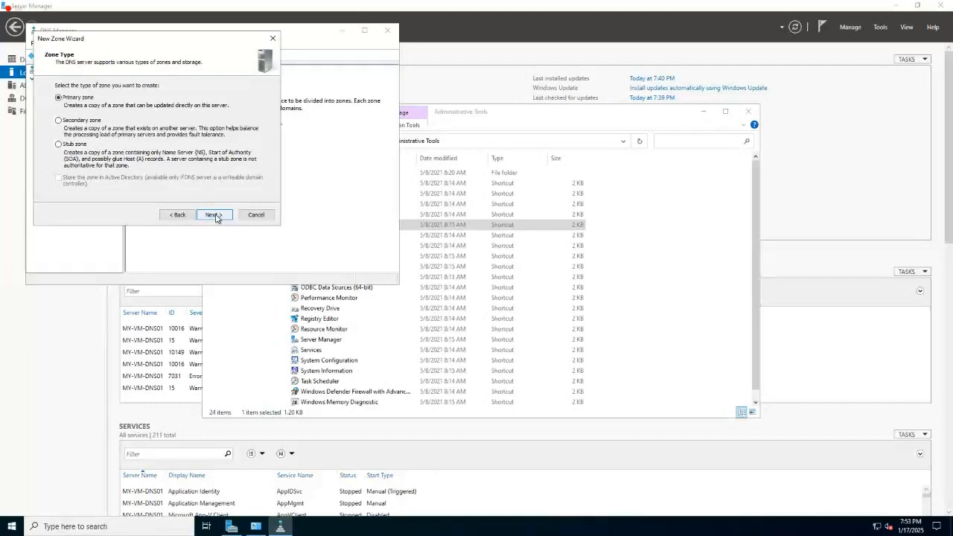
{"action": "left_click", "coordinate": [213, 215]}
{"action": "type", "text": "HolladayNetworking01.com"}
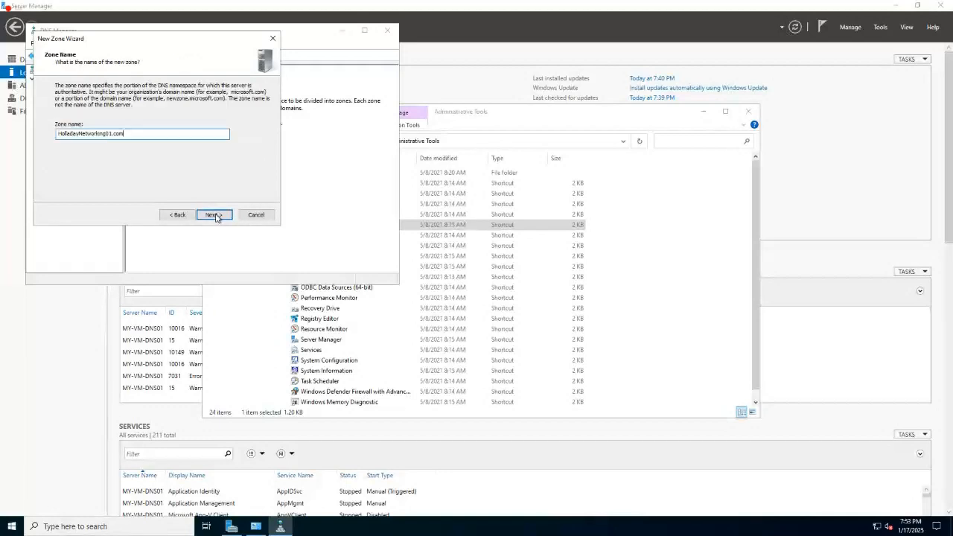
{"action": "left_click", "coordinate": [214, 216]}
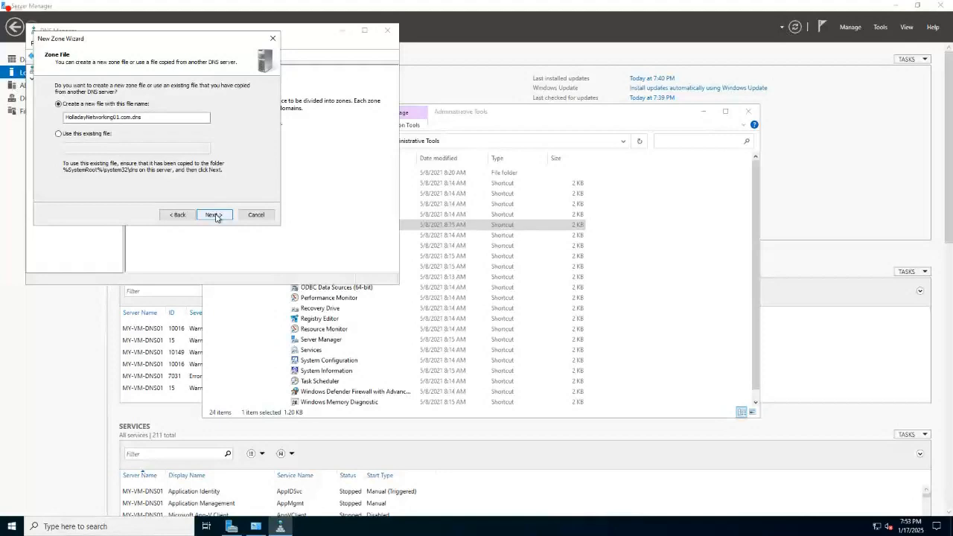
{"action": "left_click", "coordinate": [213, 215]}
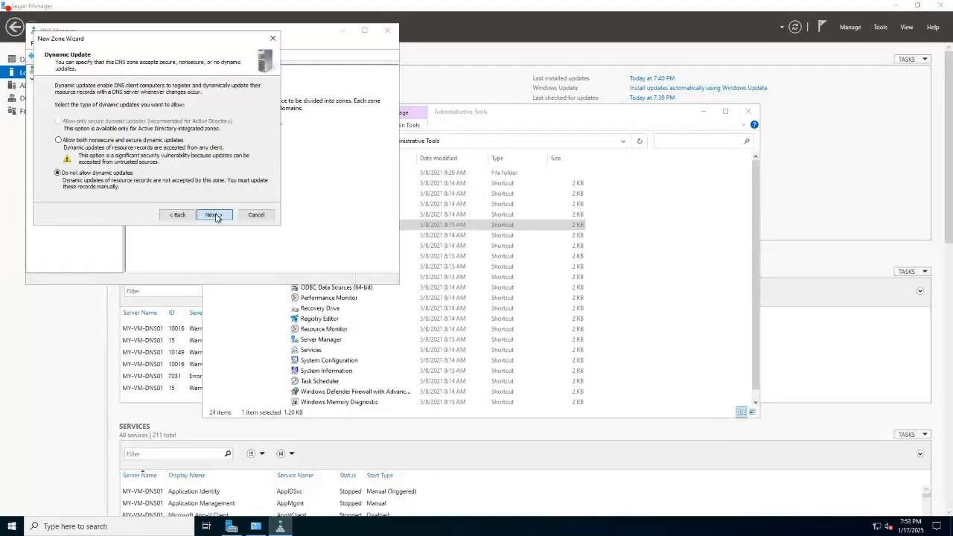
{"action": "left_click", "coordinate": [215, 217]}
{"action": "left_click", "coordinate": [215, 216]}
Check the lab notes for the host record instructions and open the HolladayNetworking01.com zone in DNS Manager.
{"action": "mouse_move", "coordinate": [571, 8]}
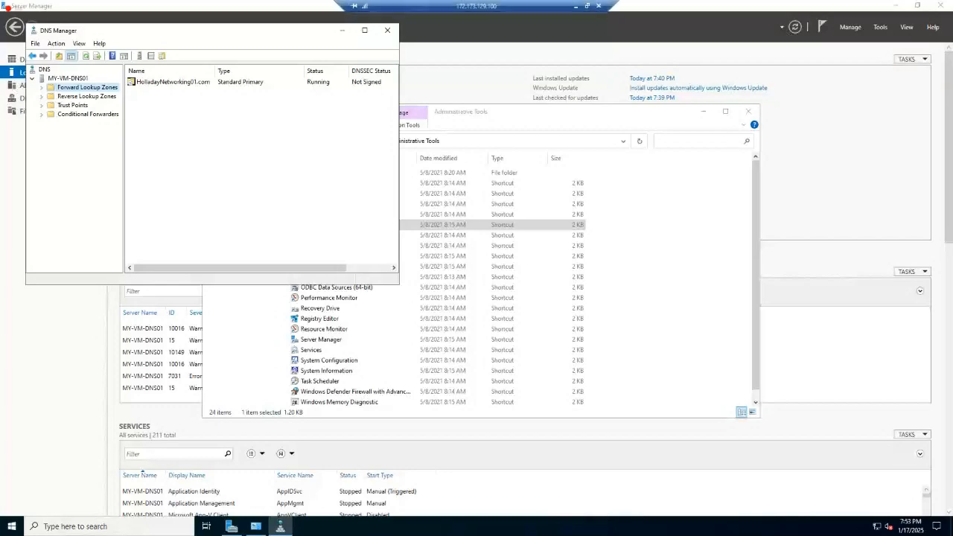
{"action": "left_click", "coordinate": [572, 8]}
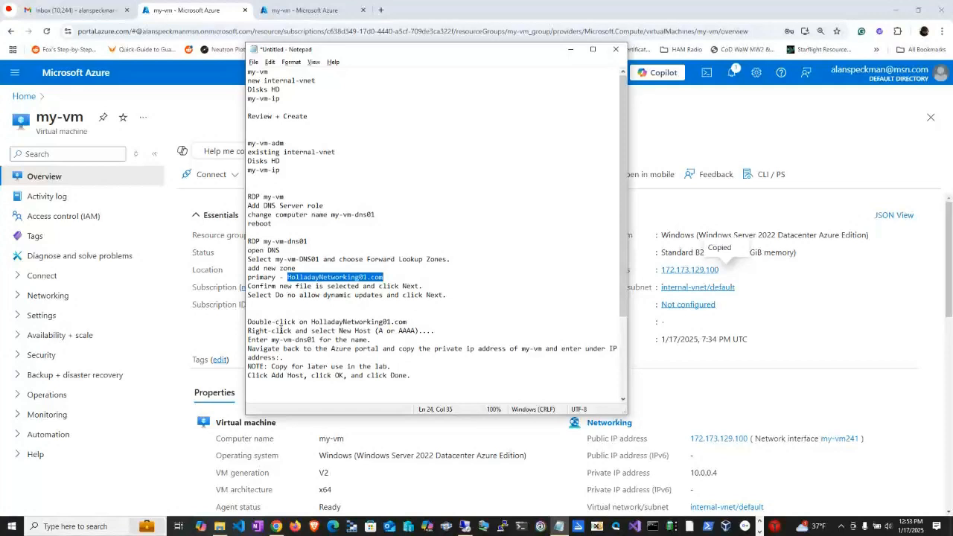
{"action": "key", "text": "alt+Tab"}
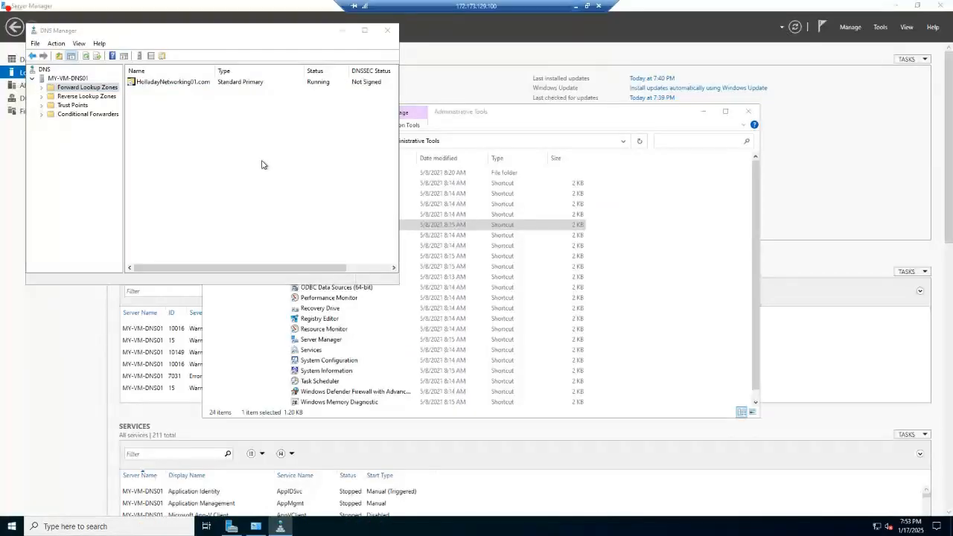
{"action": "left_click", "coordinate": [175, 82]}
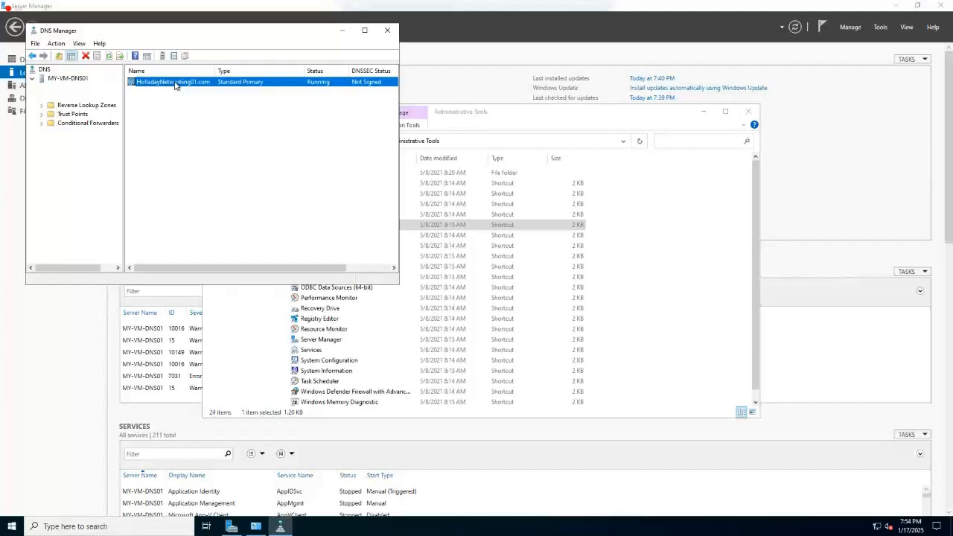
{"action": "double_click", "coordinate": [176, 84]}
Rearrange the windows so DNS Manager is in front and the remote desktop session is a movable window.
{"action": "left_click", "coordinate": [242, 316]}
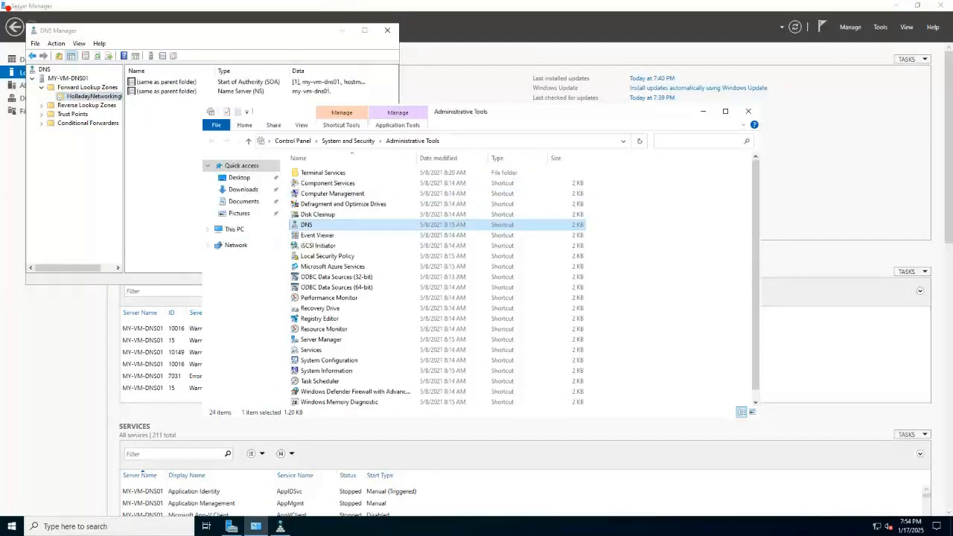
{"action": "left_click_drag", "start_coordinate": [396, 16], "coordinate": [569, 61]}
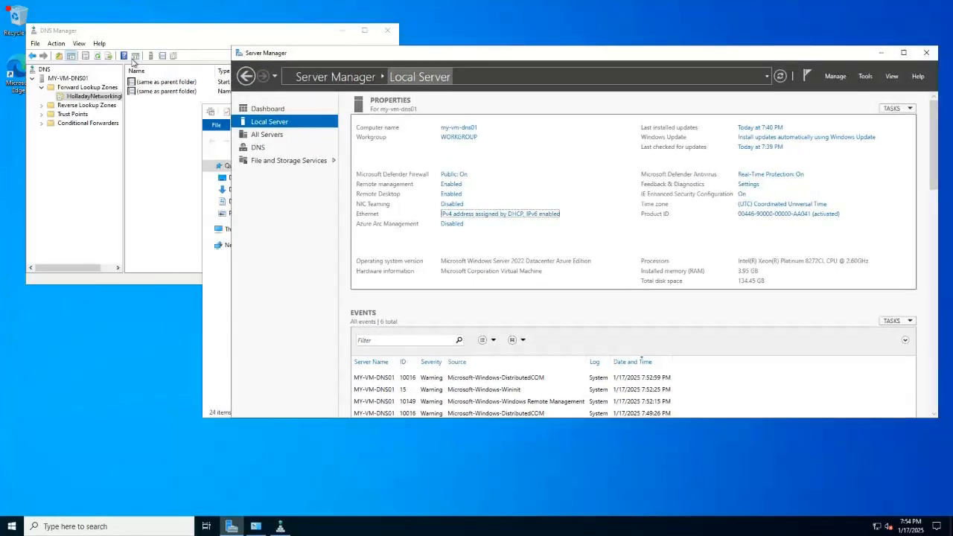
{"action": "left_click", "coordinate": [131, 148]}
{"action": "left_click", "coordinate": [588, 6]}
{"action": "left_click_drag", "start_coordinate": [500, 10], "coordinate": [666, 31]}
Review the lab notes on creating the host record, then return to the remote desktop session.
{"action": "key", "text": "alt+Tab"}
{"action": "key", "text": "alt+Tab"}
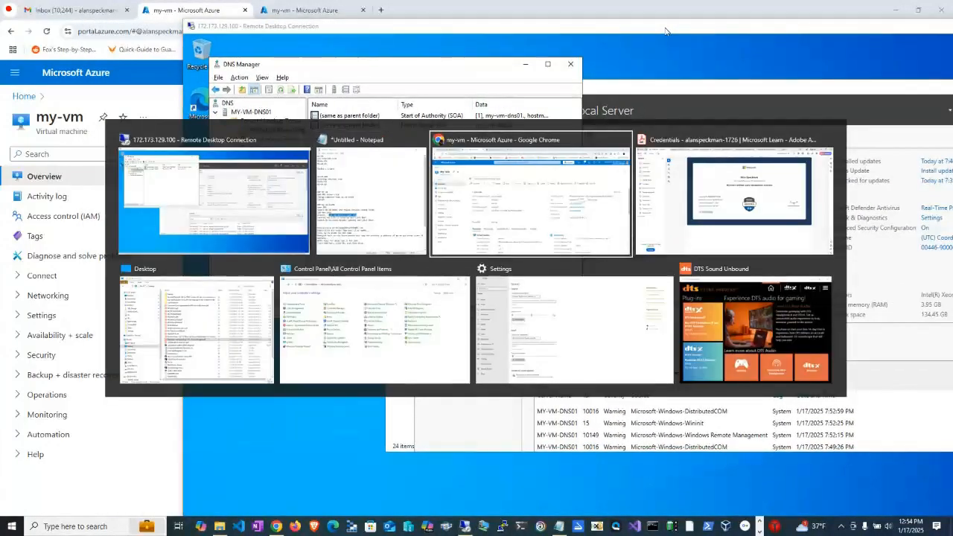
{"action": "key", "text": "alt+shift+Tab"}
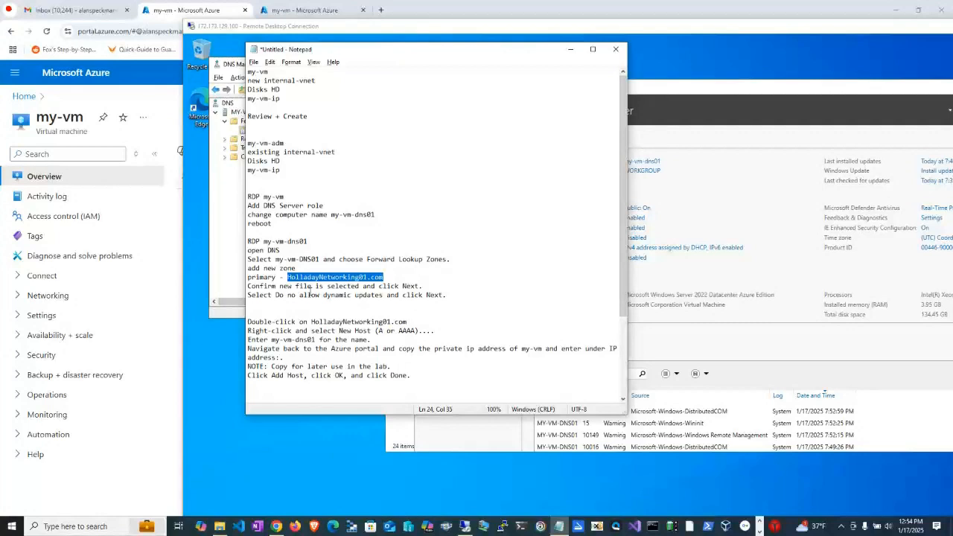
{"action": "left_click", "coordinate": [262, 329]}
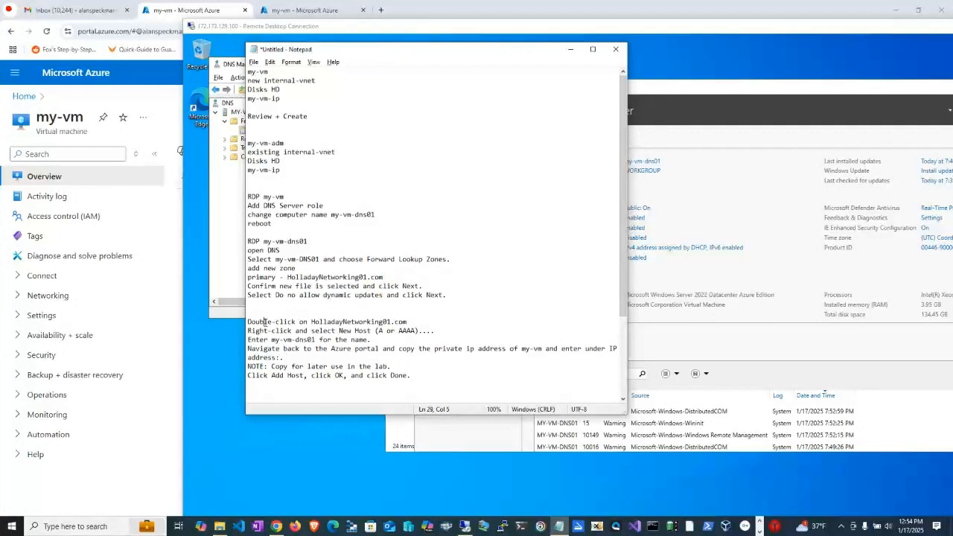
{"action": "key", "text": "alt+Tab"}
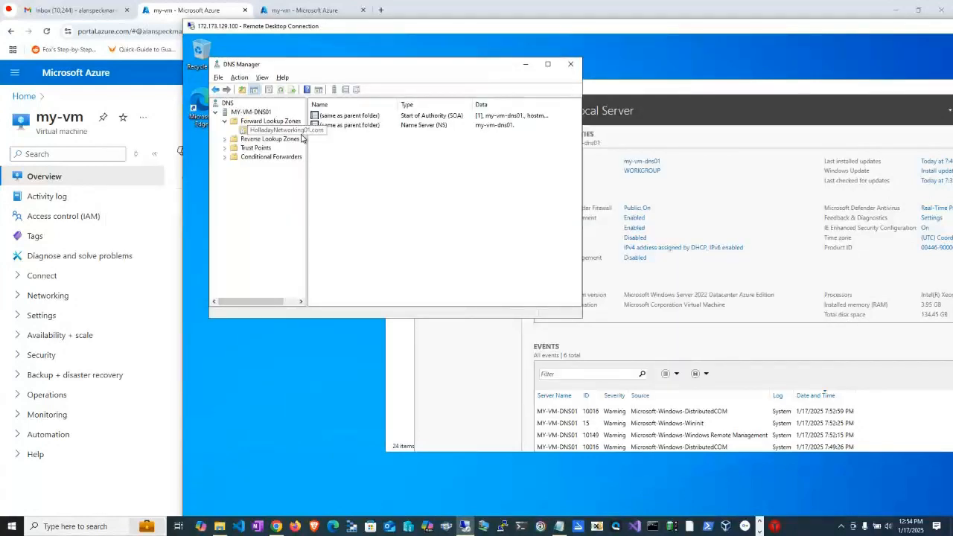
Start a new host (A or AAAA) record in the HolladayNetworking01.com zone, naming it my-vm-dns01 from the lab notes.
{"action": "right_click", "coordinate": [301, 130]}
{"action": "left_click", "coordinate": [338, 161]}
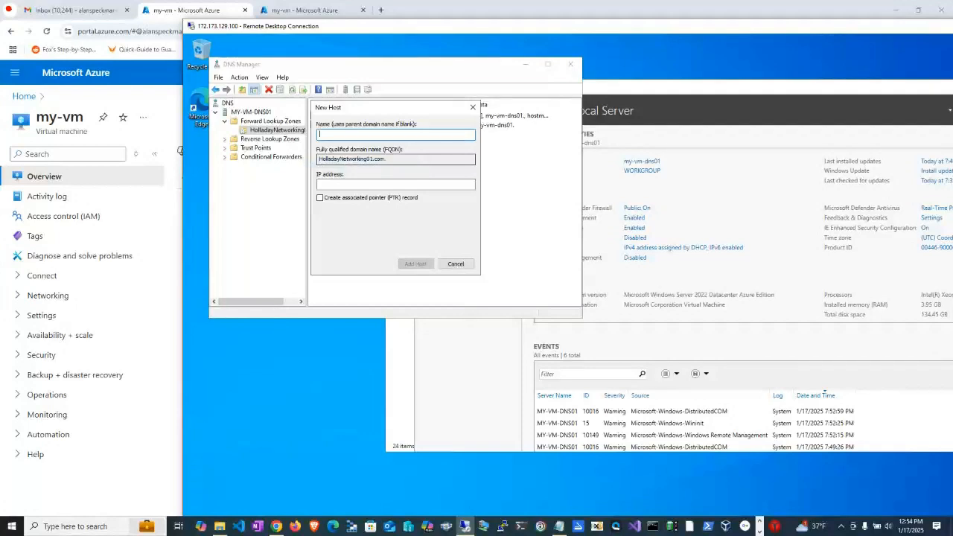
{"action": "key", "text": "alt+Tab"}
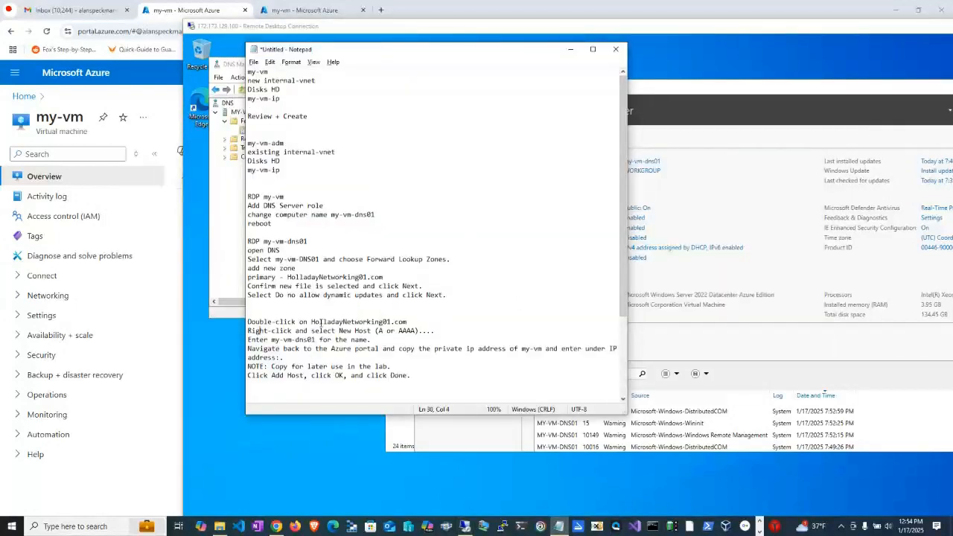
{"action": "left_click_drag", "start_coordinate": [271, 339], "coordinate": [316, 340]}
{"action": "key", "text": "alt+Tab"}
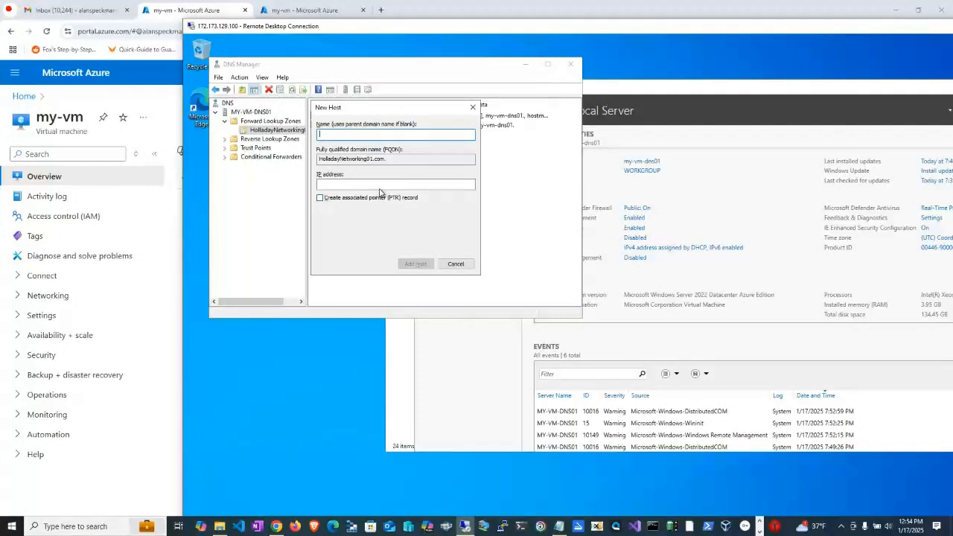
Copy my-vm's private IP address from the Azure portal and enter 10.0.0.4 as the new host's IP address.
{"action": "key", "text": "alt+Tab"}
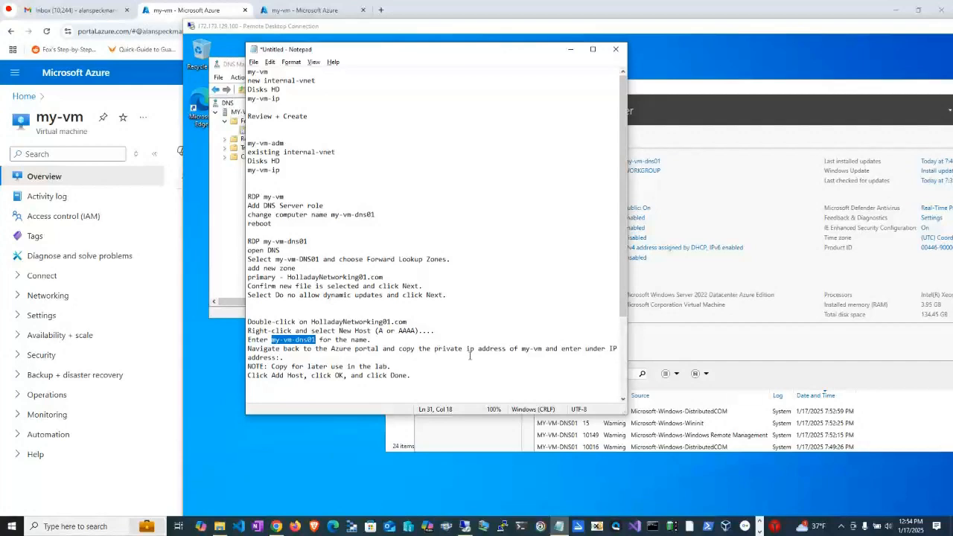
{"action": "left_click", "coordinate": [306, 10]}
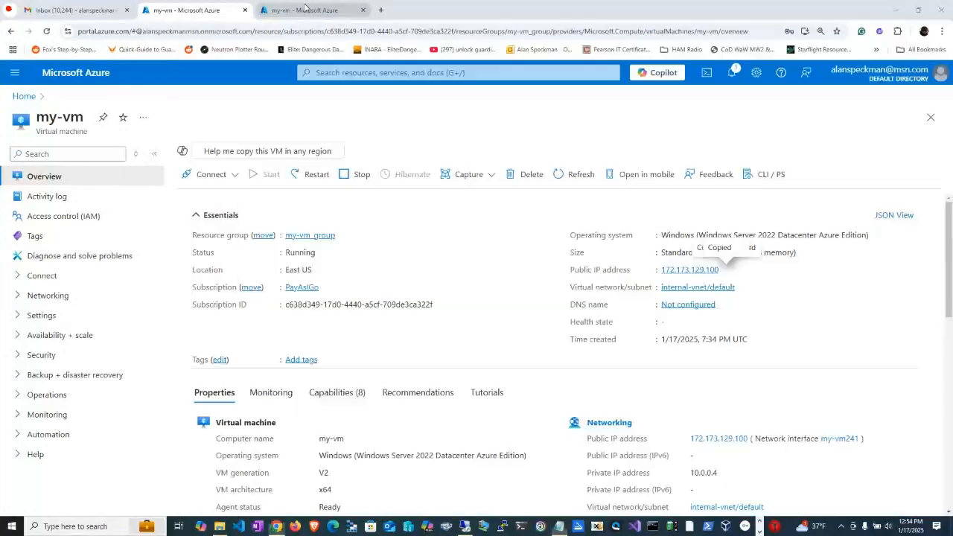
{"action": "scroll", "coordinate": [670, 224], "scroll_direction": "down", "scroll_amount": 3}
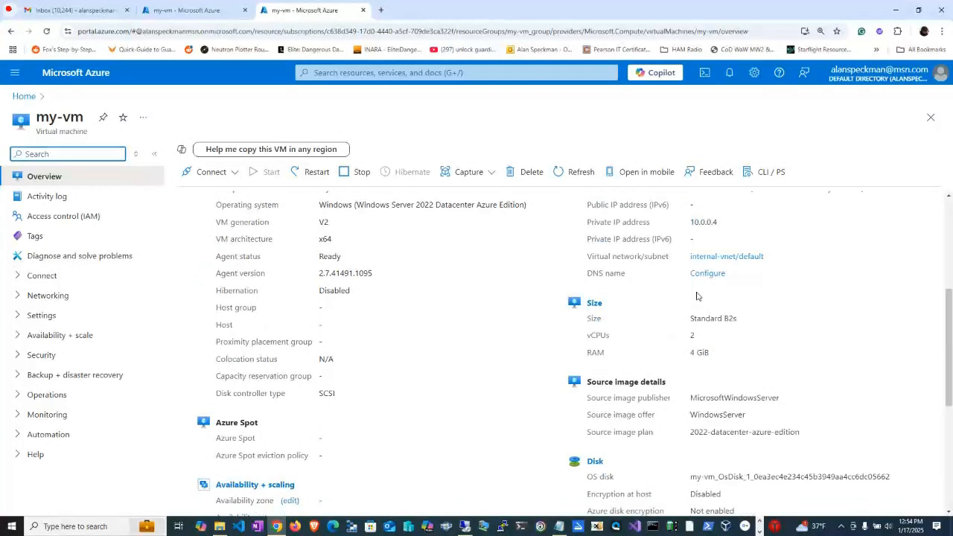
{"action": "left_click", "coordinate": [690, 225]}
{"action": "left_click_drag", "start_coordinate": [690, 225], "coordinate": [718, 223]}
{"action": "key", "text": "ctrl+c"}
{"action": "key", "text": "alt+Tab"}
{"action": "key", "text": "alt+Tab"}
{"action": "key", "text": "alt+Tab"}
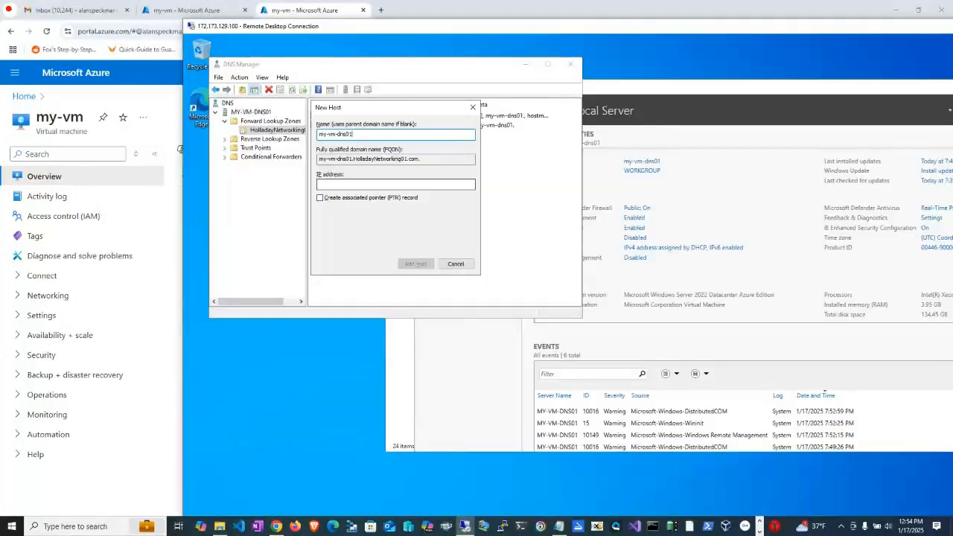
{"action": "key", "text": "Tab"}
{"action": "key", "text": "ctrl+v"}
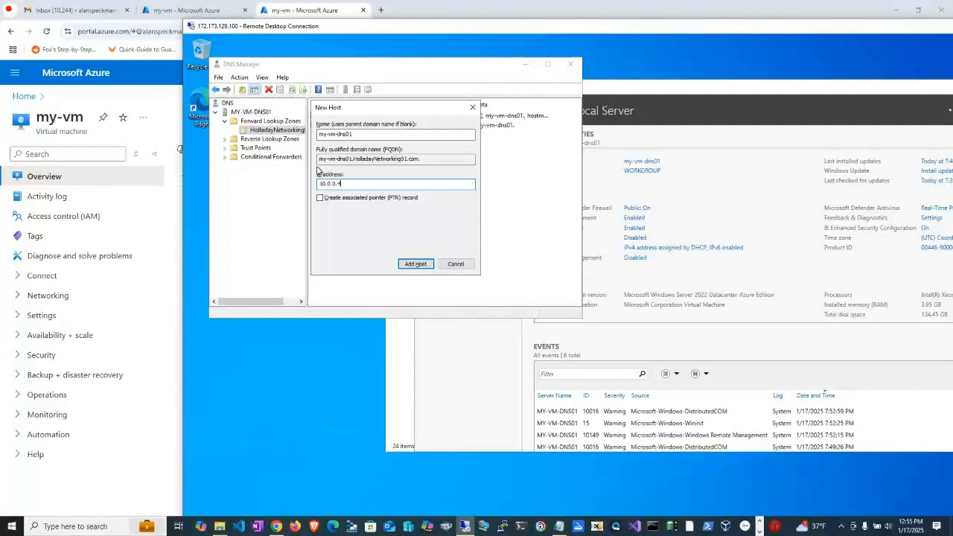
Add the my-vm-dns01 host record and finish the New Host dialog.
{"action": "left_click", "coordinate": [414, 265]}
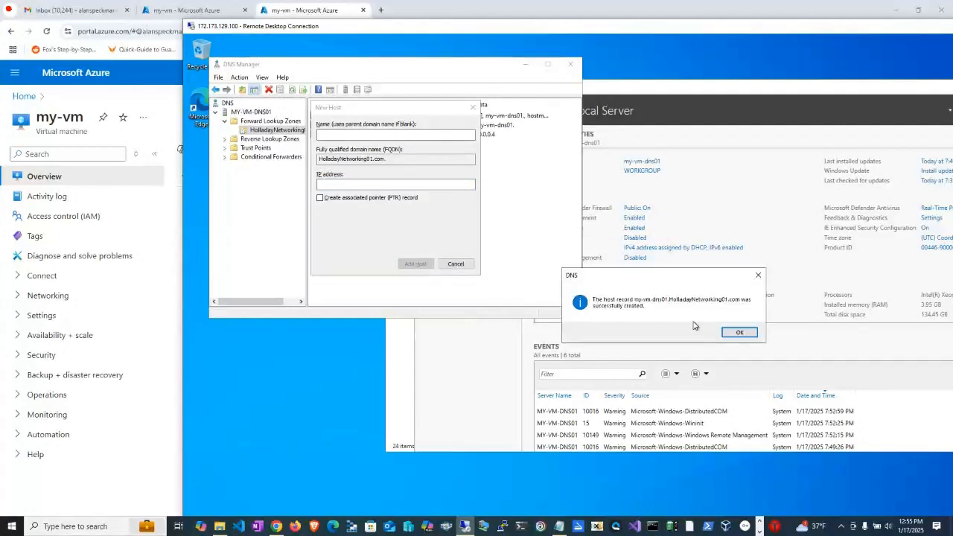
{"action": "left_click", "coordinate": [737, 335]}
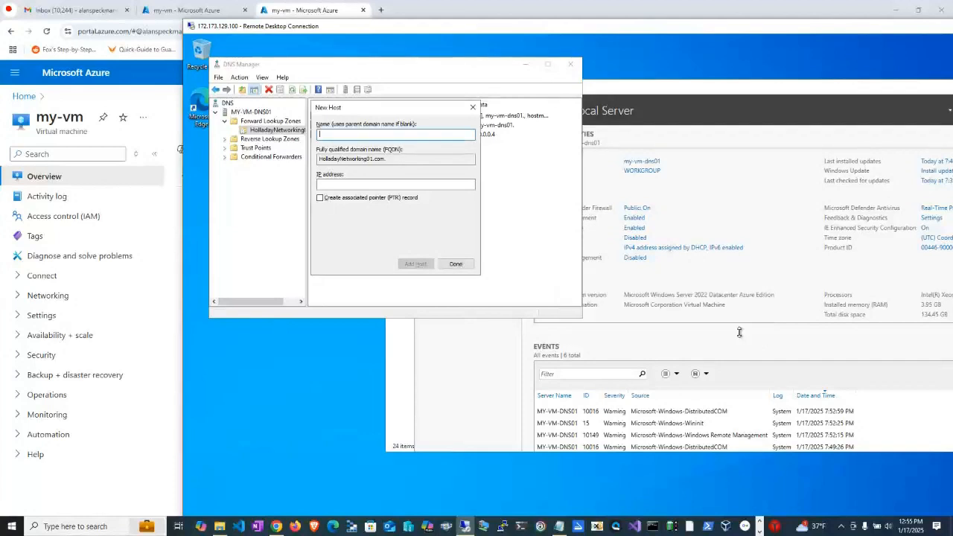
{"action": "left_click", "coordinate": [457, 265]}
Record the private IP address 10.0.0.4 in the lab notes below the reminder to copy it.
{"action": "key", "text": "alt+Tab"}
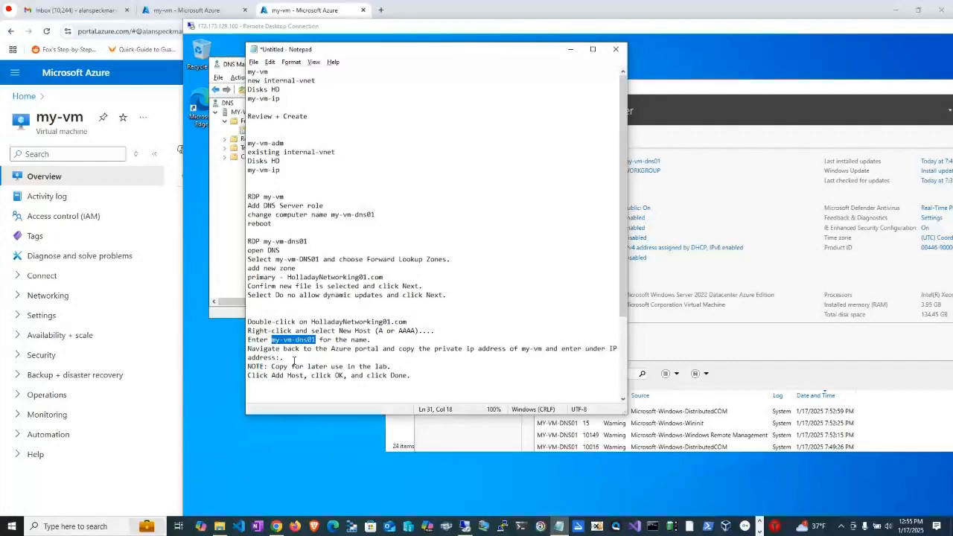
{"action": "scroll", "coordinate": [410, 357], "scroll_direction": "down", "scroll_amount": 1}
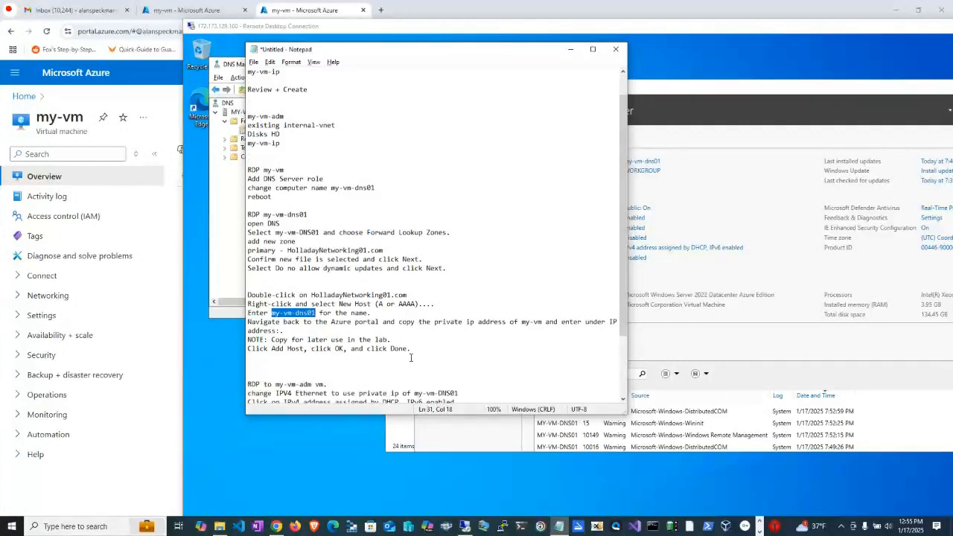
{"action": "scroll", "coordinate": [290, 359], "scroll_direction": "down", "scroll_amount": 2}
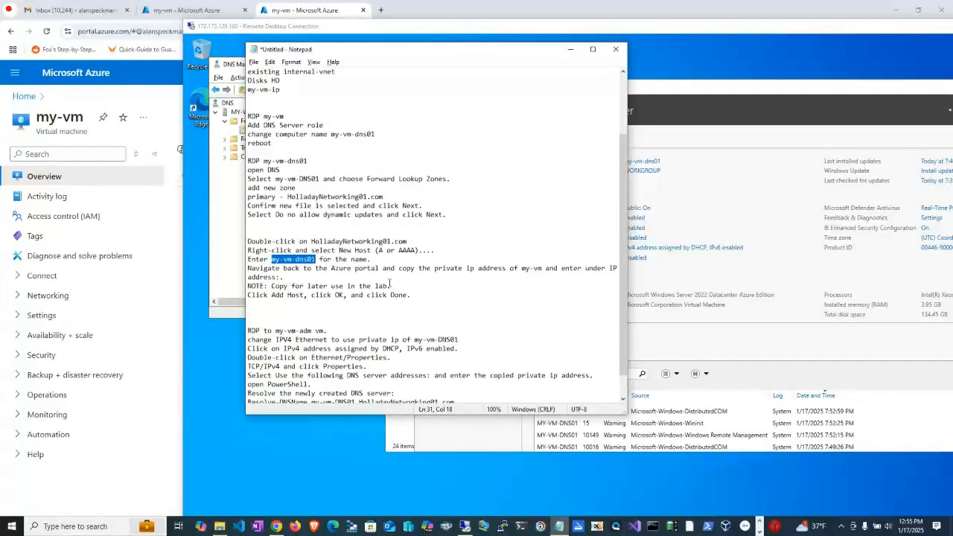
{"action": "left_click", "coordinate": [368, 284]}
{"action": "key", "text": "Return"}
{"action": "key", "text": "ctrl+v"}
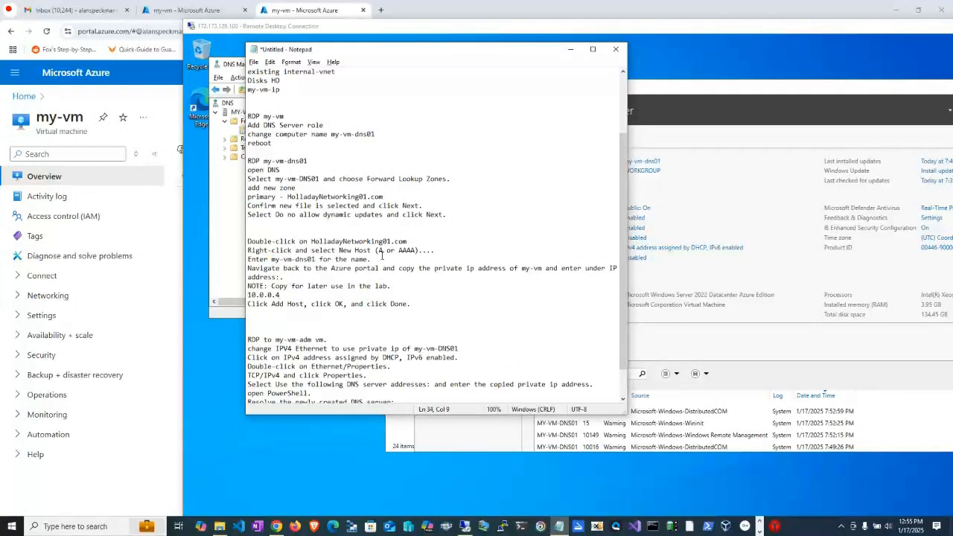
{"action": "scroll", "coordinate": [329, 291], "scroll_direction": "down", "scroll_amount": 1}
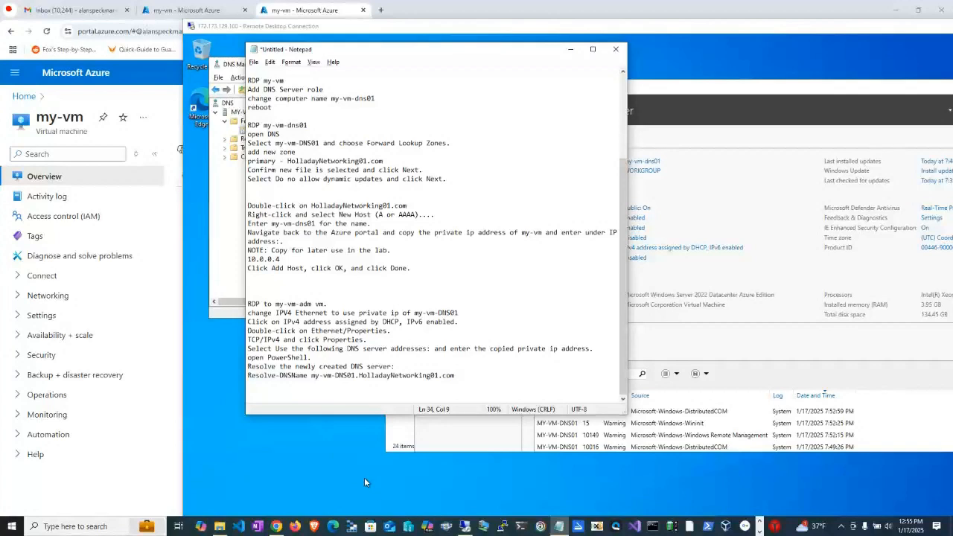
Open the my-vm-adm virtual machine in the Azure portal and copy its public IP address.
{"action": "left_click", "coordinate": [192, 11]}
{"action": "left_click", "coordinate": [22, 96]}
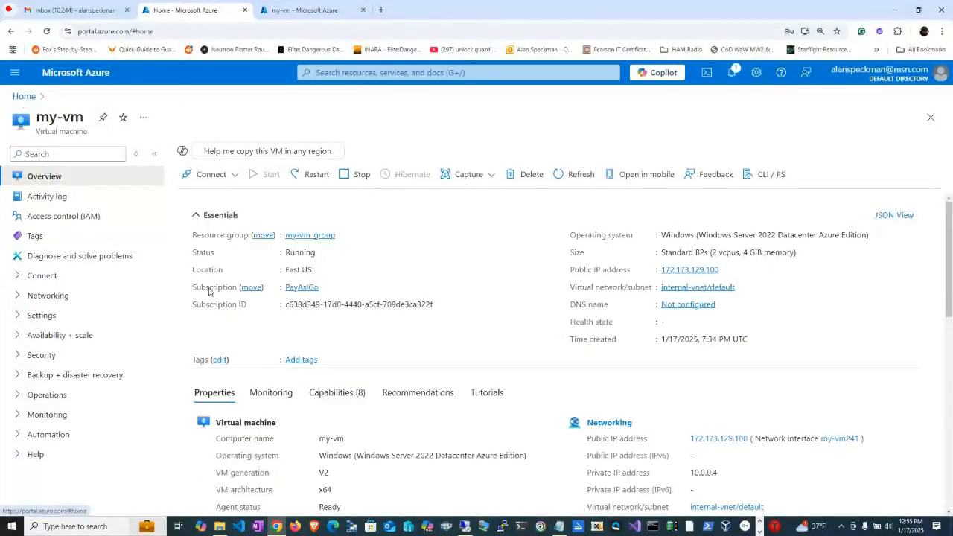
{"action": "left_click", "coordinate": [190, 316]}
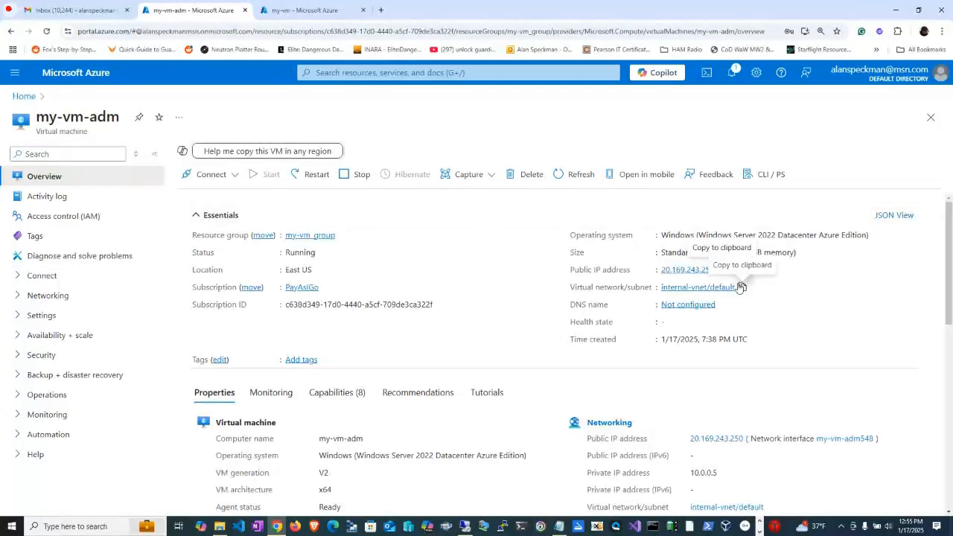
{"action": "left_click", "coordinate": [722, 269]}
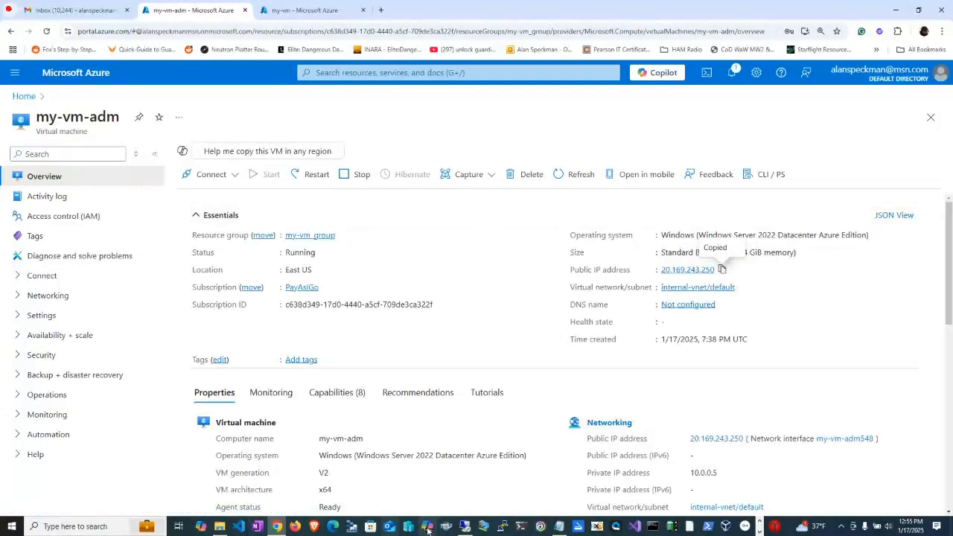
Open a new Remote Desktop Connection and connect to my-vm-adm's public IP address 20.169.243.250.
{"action": "left_click", "coordinate": [463, 526]}
{"action": "right_click", "coordinate": [459, 527]}
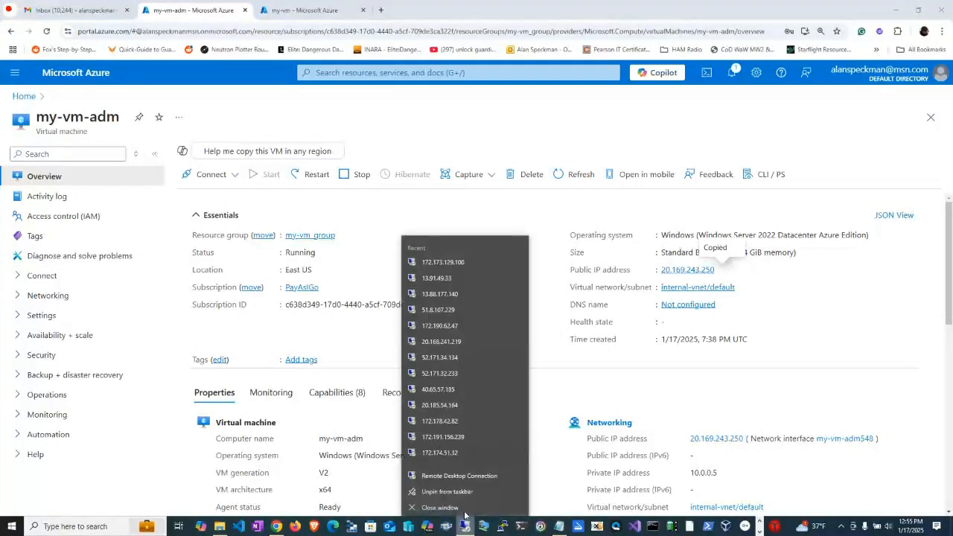
{"action": "left_click", "coordinate": [450, 474]}
{"action": "key", "text": "ctrl+v"}
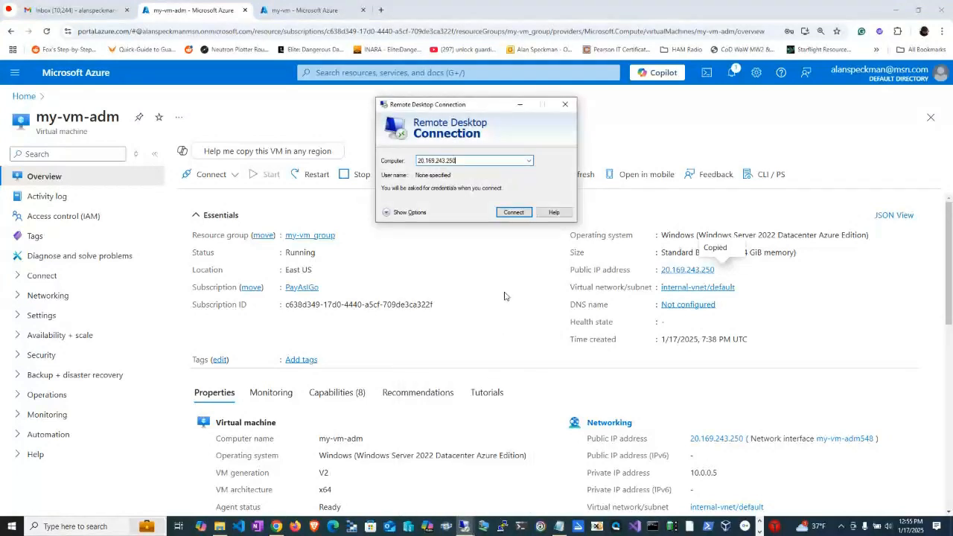
{"action": "left_click", "coordinate": [514, 212]}
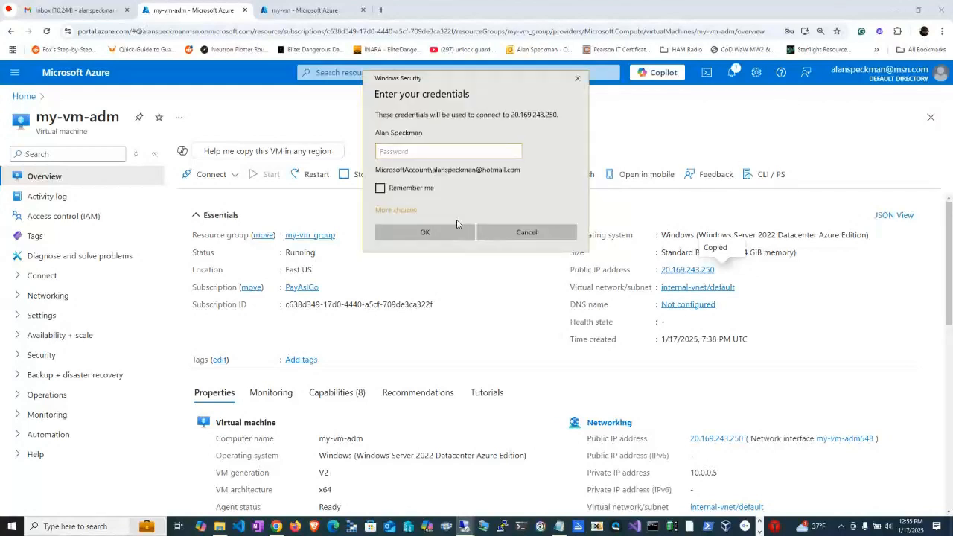
Sign in with a different account using the username SuperCoach and the account password, and accept the unverified certificate.
{"action": "left_click", "coordinate": [406, 215]}
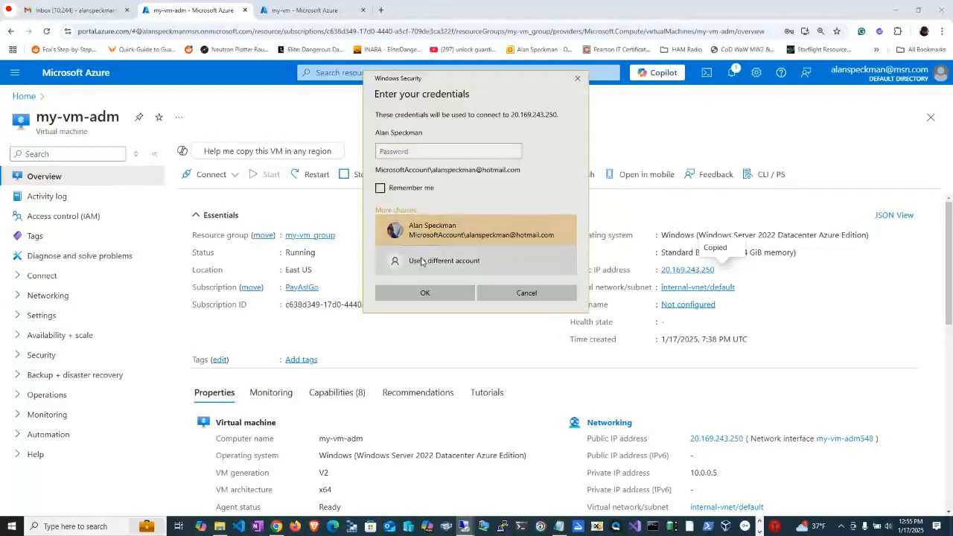
{"action": "left_click", "coordinate": [419, 261]}
{"action": "type", "text": "Ad"}
{"action": "key", "text": "BackSpace"}
{"action": "key", "text": "BackSpace"}
{"action": "type", "text": "SuperCoa"}
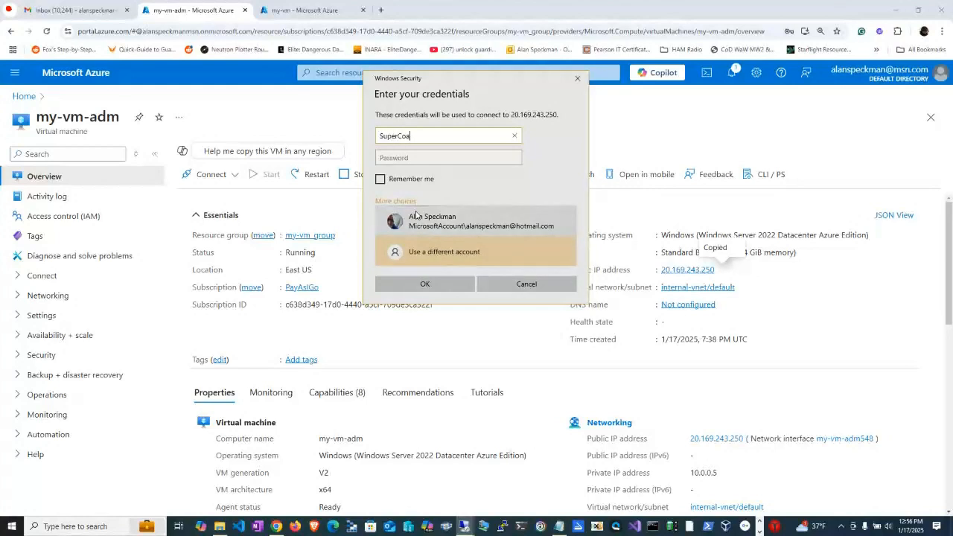
{"action": "type", "text": "ch"}
{"action": "key", "text": "Tab"}
{"action": "type", "text": "•"}
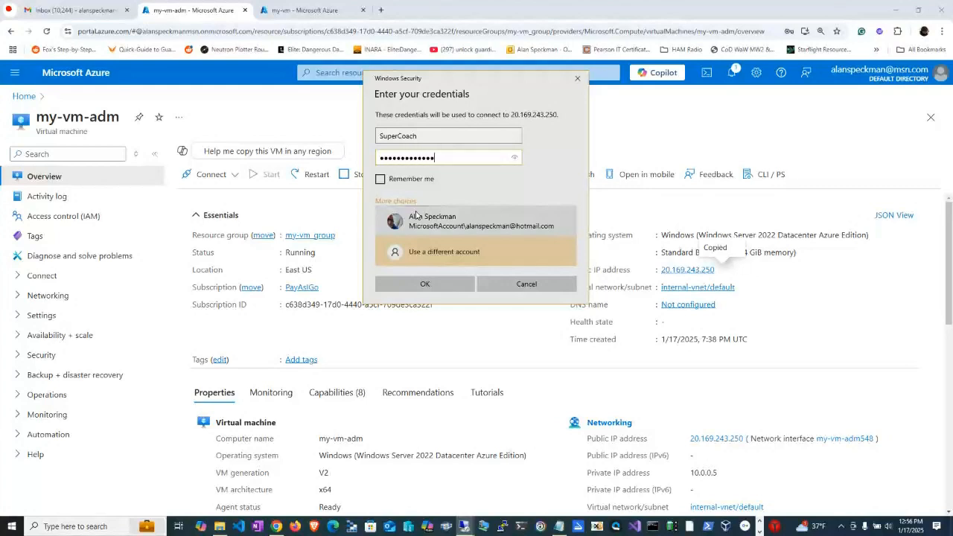
{"action": "left_click", "coordinate": [423, 285]}
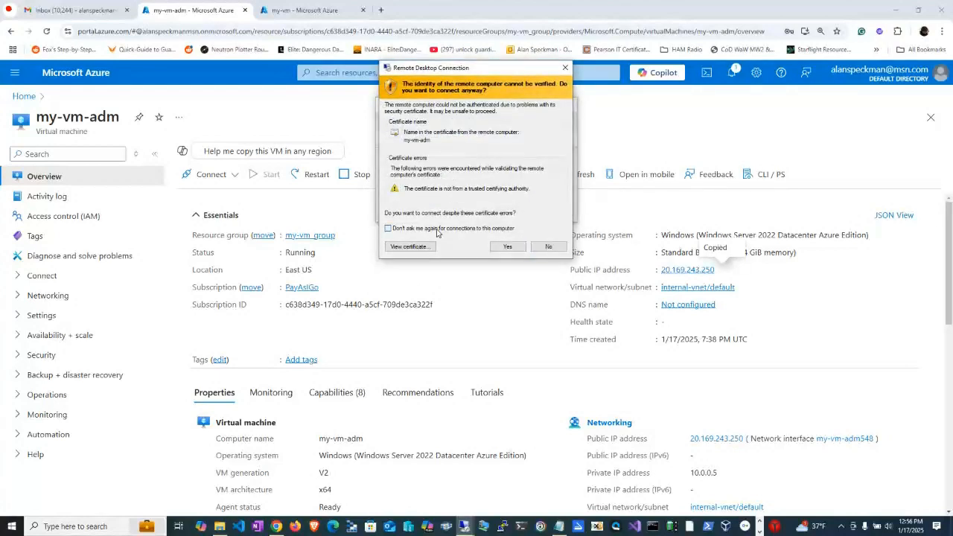
{"action": "left_click", "coordinate": [507, 246]}
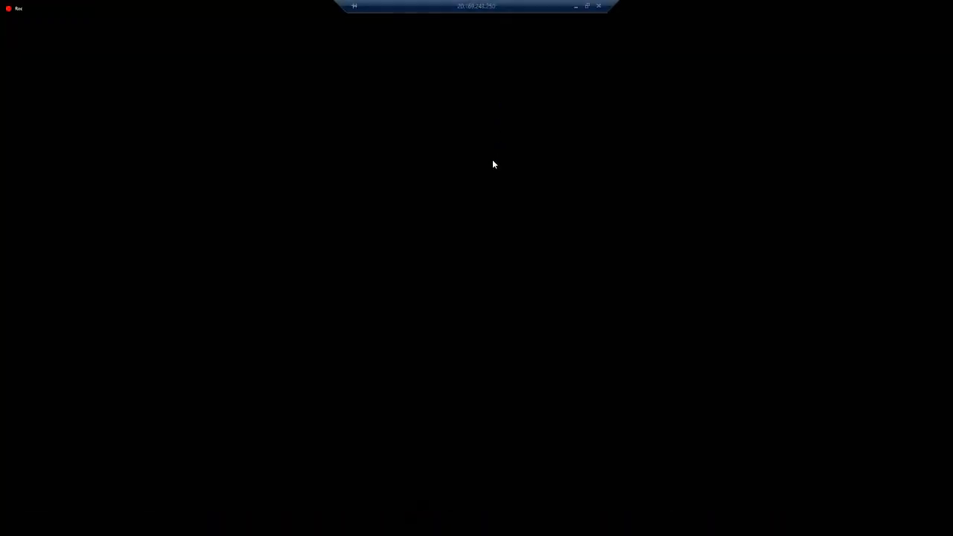
Reduce the my-vm-adm session to a window and review the lab notes on changing its Ethernet IPv4 DNS server.
{"action": "left_click", "coordinate": [587, 6]}
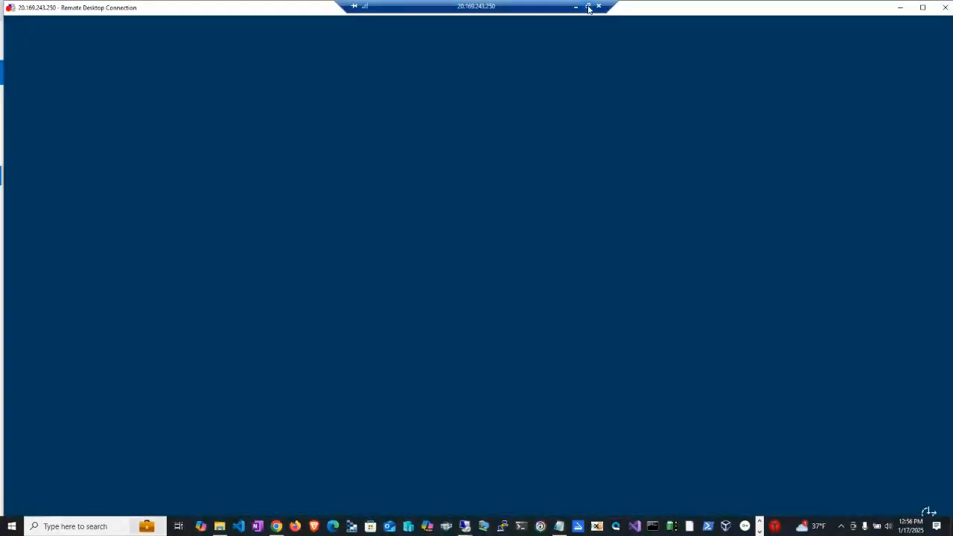
{"action": "key", "text": "alt+Tab"}
{"action": "key", "text": "alt+Tab"}
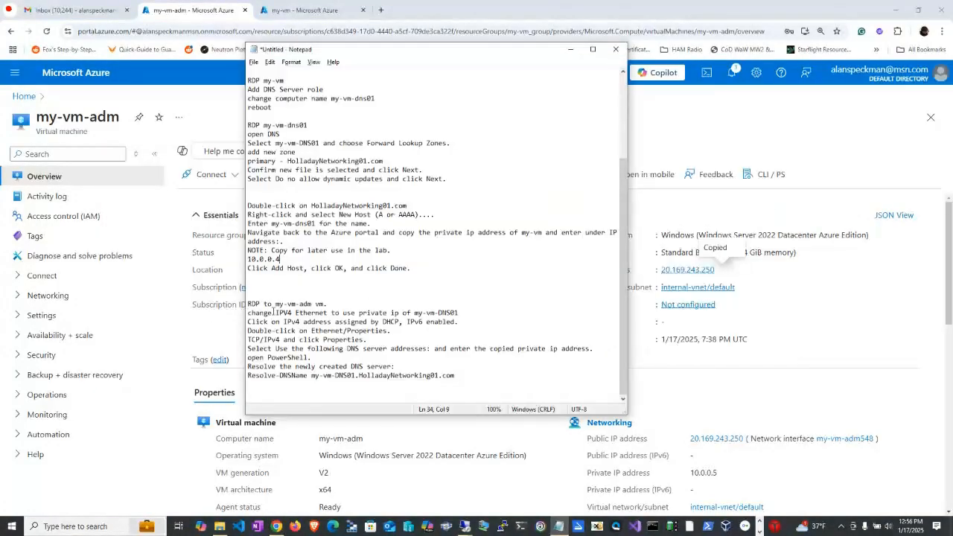
{"action": "double_click", "coordinate": [316, 312]}
{"action": "left_click_drag", "start_coordinate": [415, 313], "coordinate": [461, 314]}
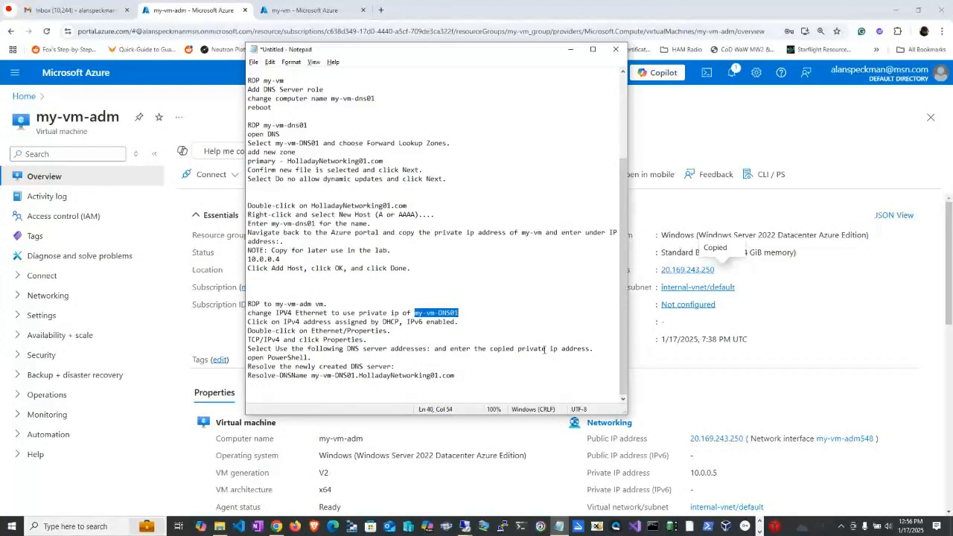
Arrange the my-vm-adm remote session window and the lab notes side by side, with the remote session in front.
{"action": "key", "text": "alt+Tab"}
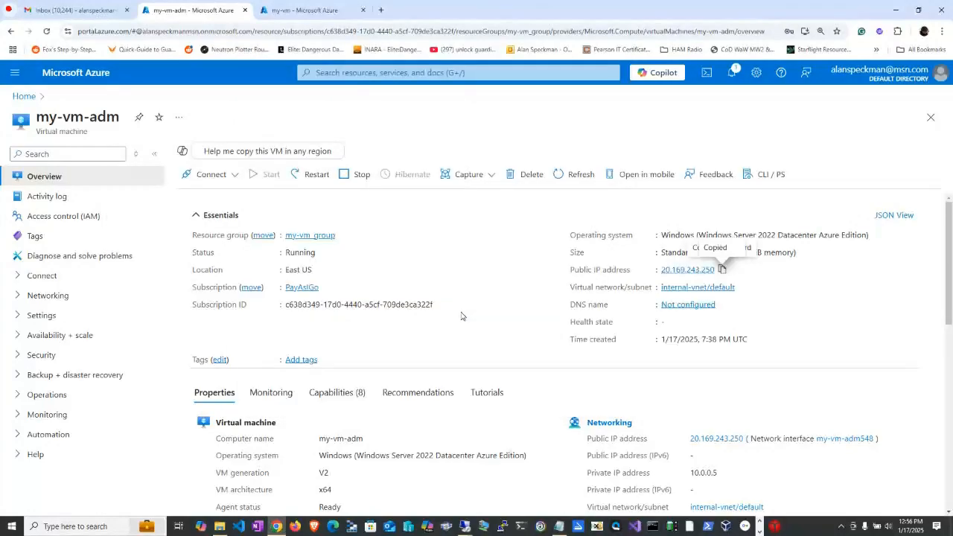
{"action": "key", "text": "alt+Tab"}
{"action": "left_click", "coordinate": [472, 164]}
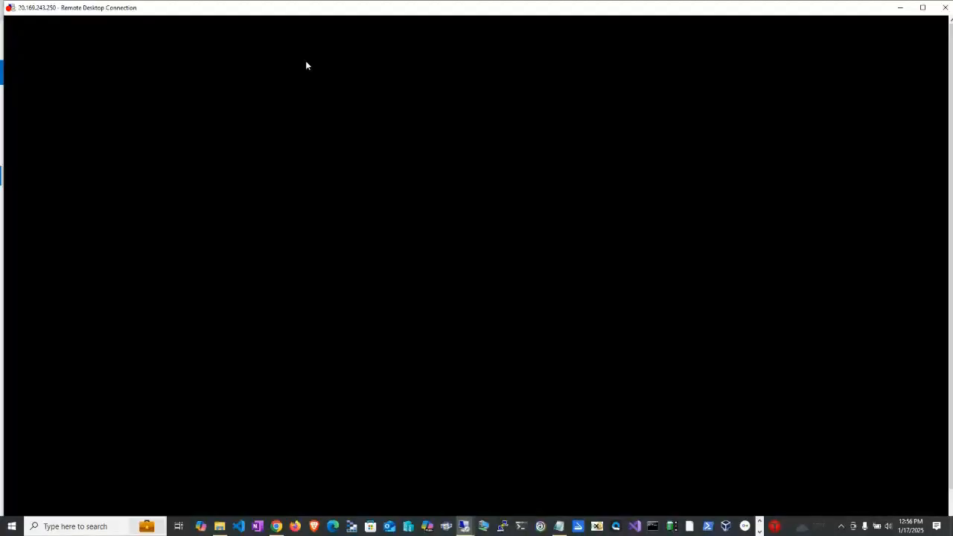
{"action": "left_click_drag", "start_coordinate": [263, 10], "coordinate": [591, 30]}
{"action": "key", "text": "alt+Tab"}
{"action": "key", "text": "alt+Tab"}
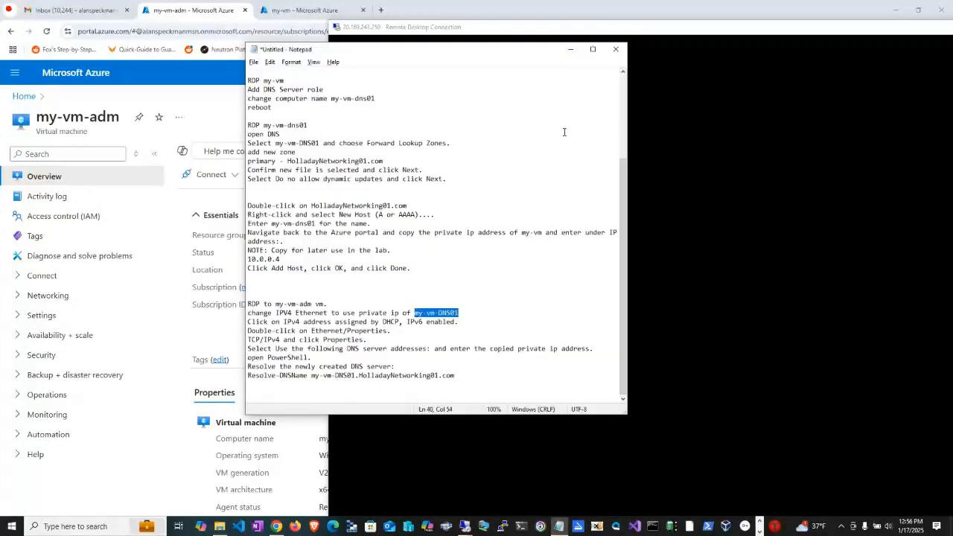
{"action": "left_click_drag", "start_coordinate": [506, 50], "coordinate": [309, 20]}
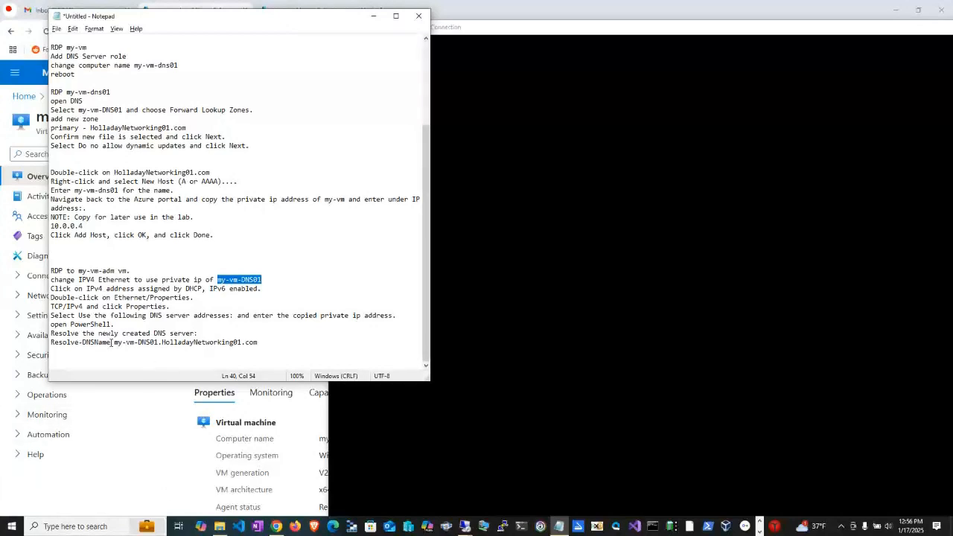
{"action": "left_click", "coordinate": [477, 38]}
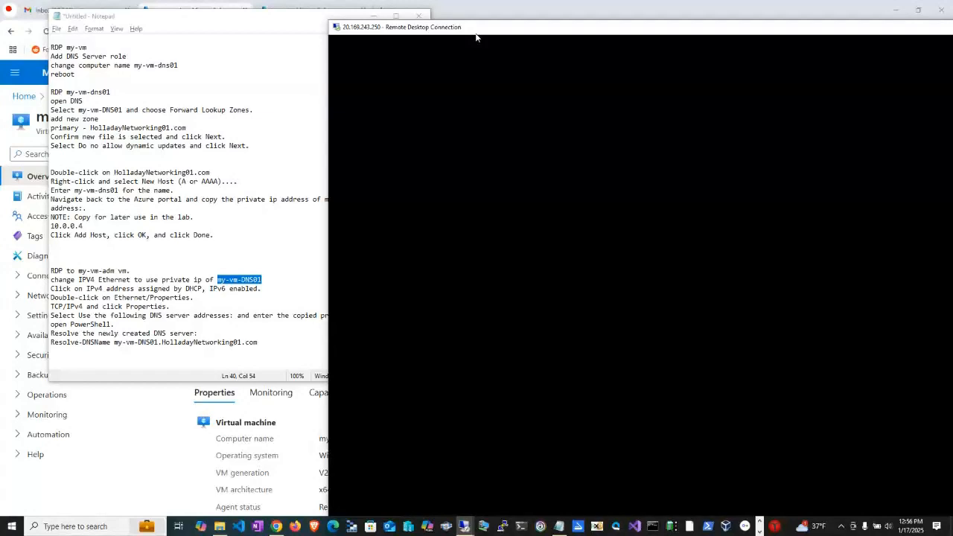
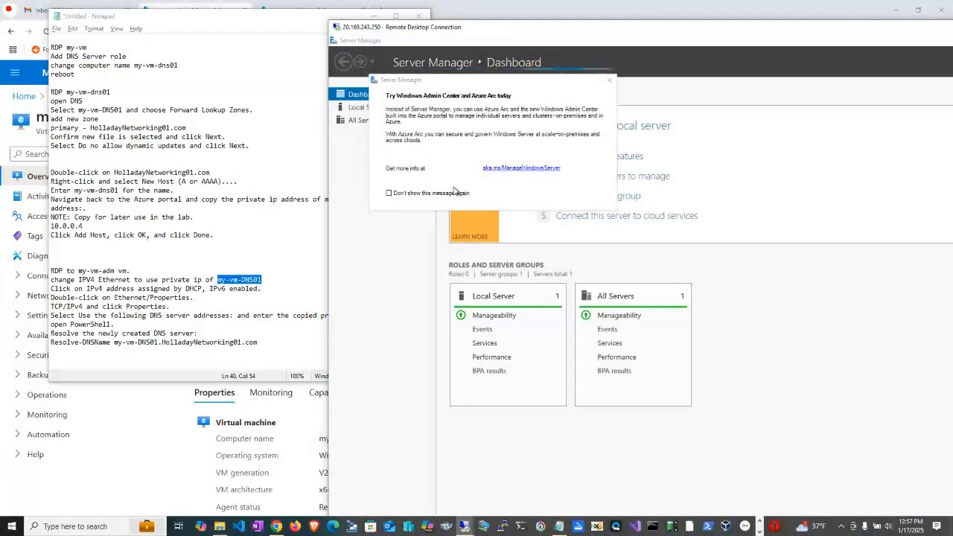
Dismiss the Windows Admin Center message so it does not show again, and display the local server's properties.
{"action": "left_click", "coordinate": [456, 194]}
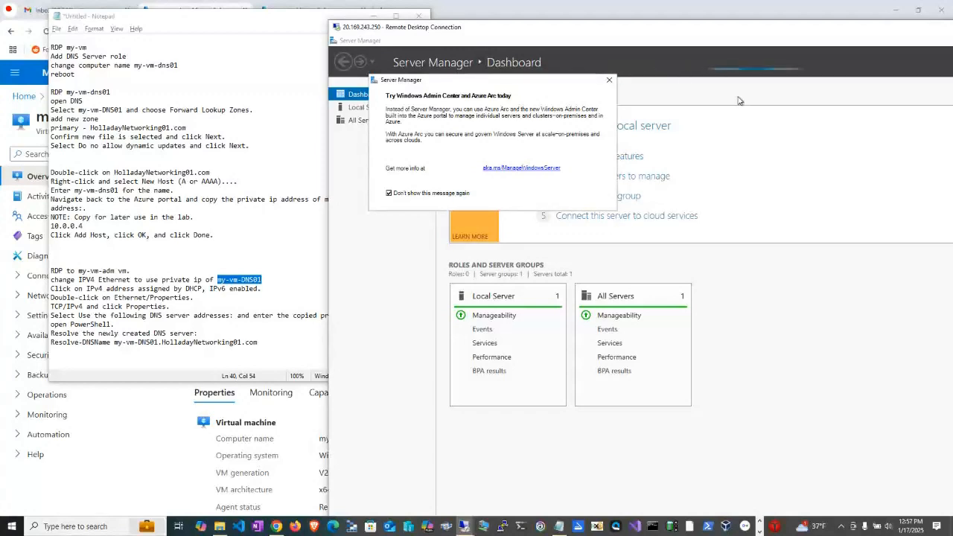
{"action": "left_click", "coordinate": [611, 80]}
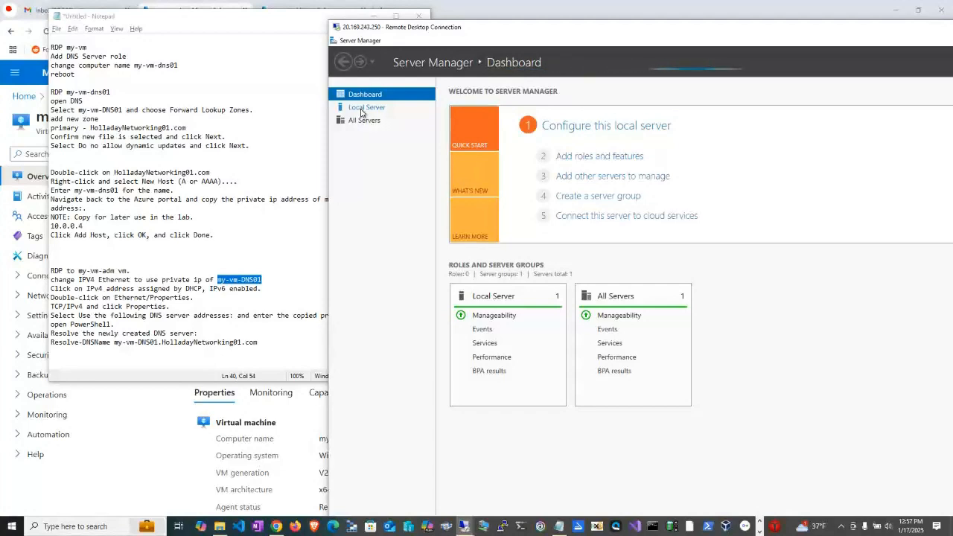
{"action": "left_click", "coordinate": [365, 108]}
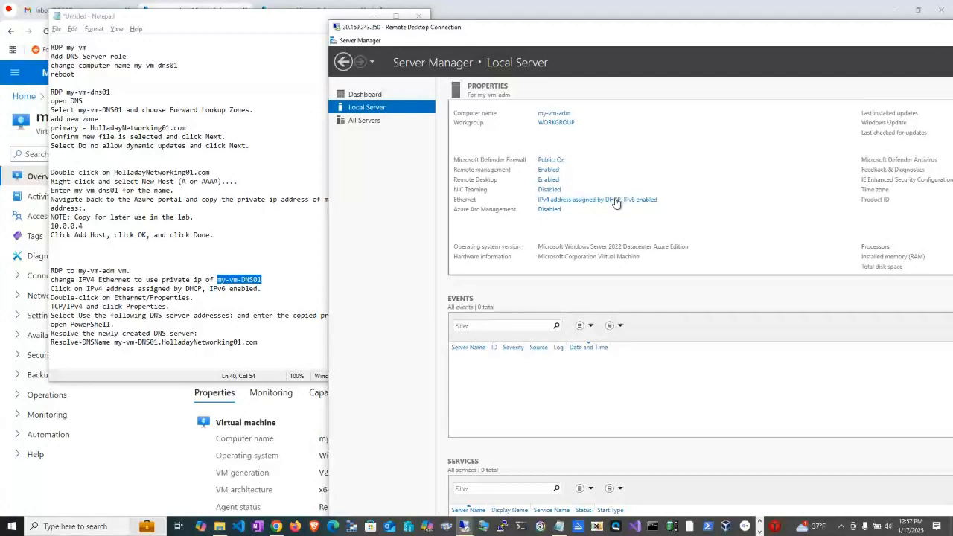
Open the Internet Protocol Version 4 (TCP/IPv4) properties of the my-vm-adm Ethernet connection.
{"action": "left_click", "coordinate": [616, 201]}
{"action": "left_click", "coordinate": [580, 214]}
{"action": "right_click", "coordinate": [580, 214]}
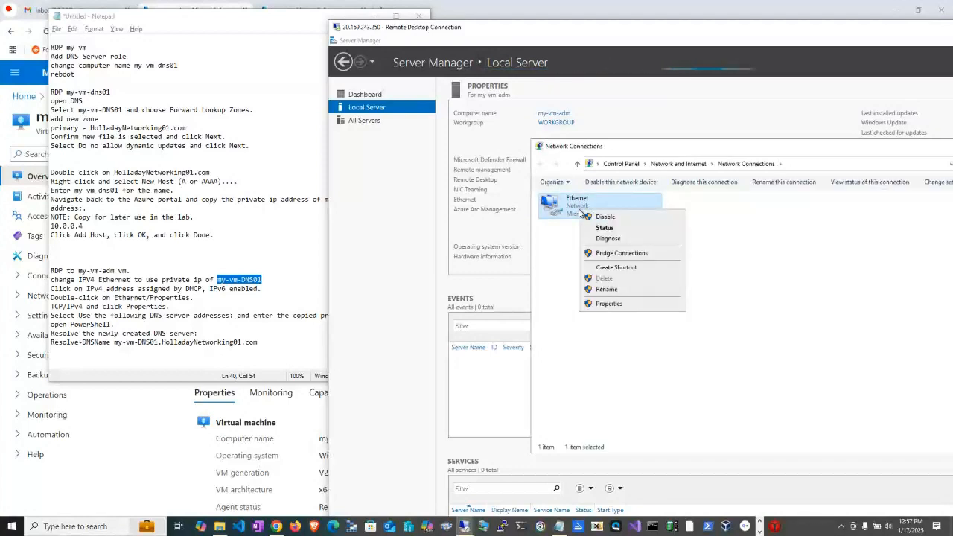
{"action": "left_click", "coordinate": [635, 305]}
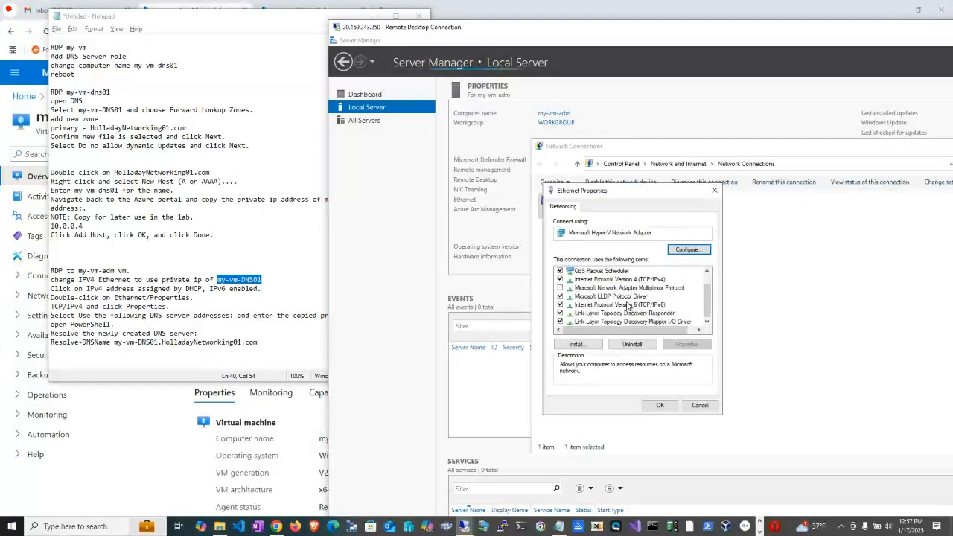
{"action": "scroll", "coordinate": [629, 304], "scroll_direction": "up", "scroll_amount": 1}
{"action": "left_click", "coordinate": [656, 297]}
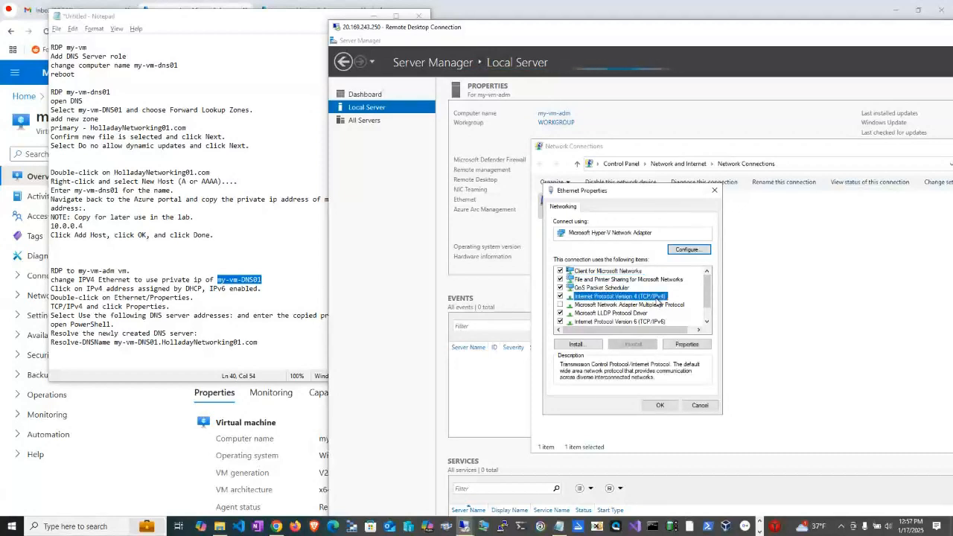
{"action": "left_click", "coordinate": [682, 344]}
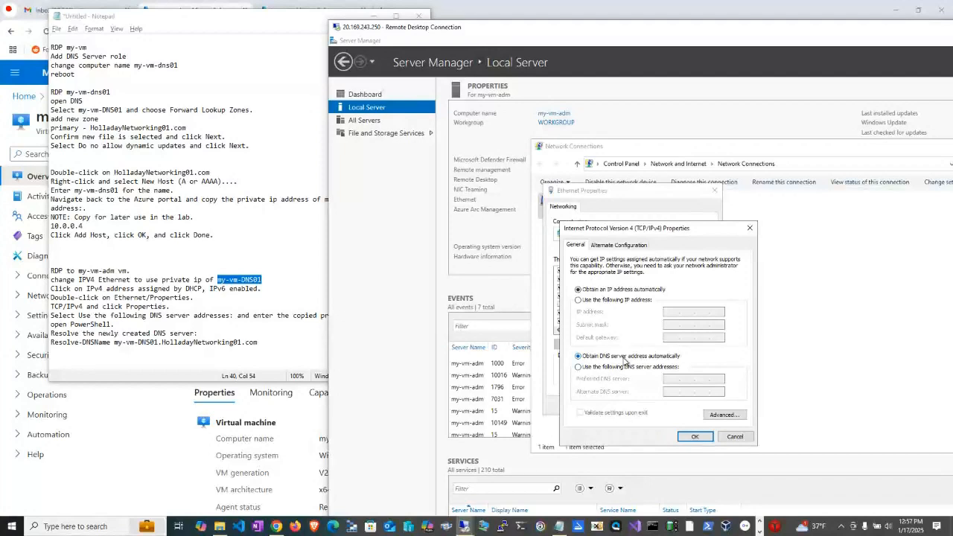
Set the preferred DNS server manually to 10.0.0.4 as recorded in the lab notes, and apply the Ethernet settings.
{"action": "left_click", "coordinate": [625, 368]}
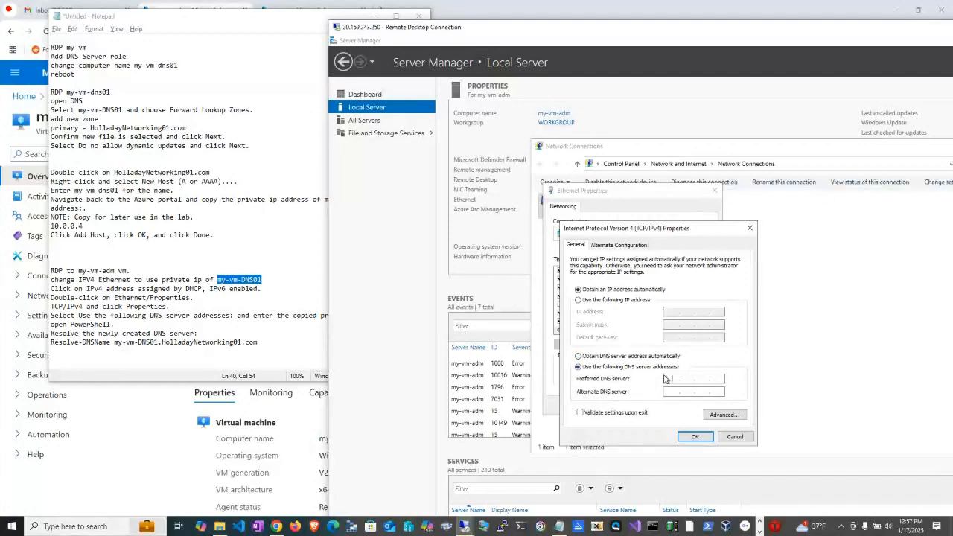
{"action": "left_click_drag", "start_coordinate": [83, 225], "coordinate": [26, 228]}
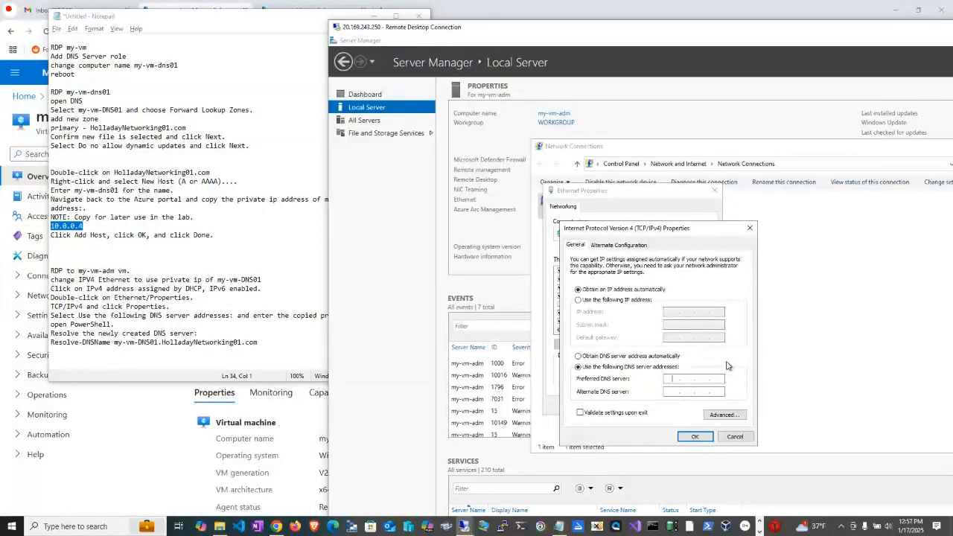
{"action": "left_click", "coordinate": [696, 436]}
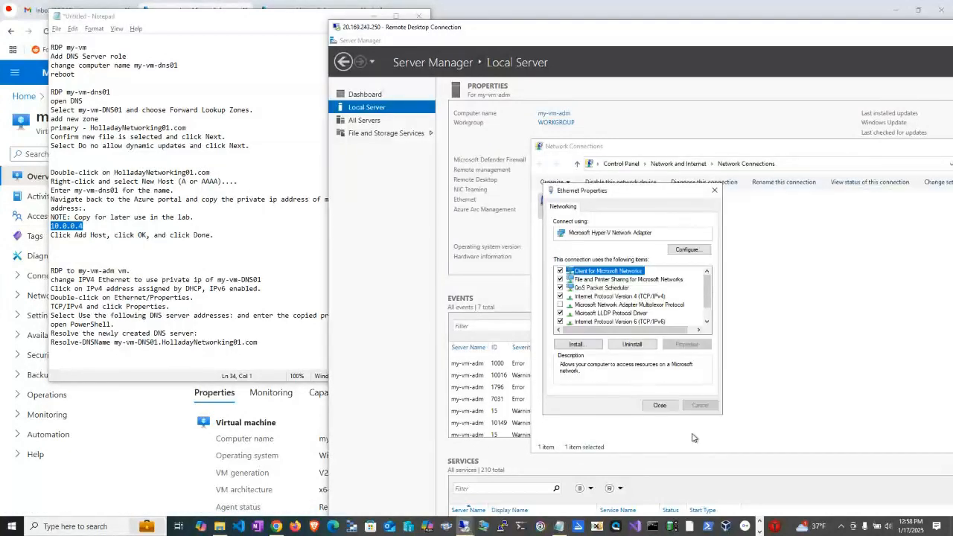
{"action": "left_click", "coordinate": [660, 405]}
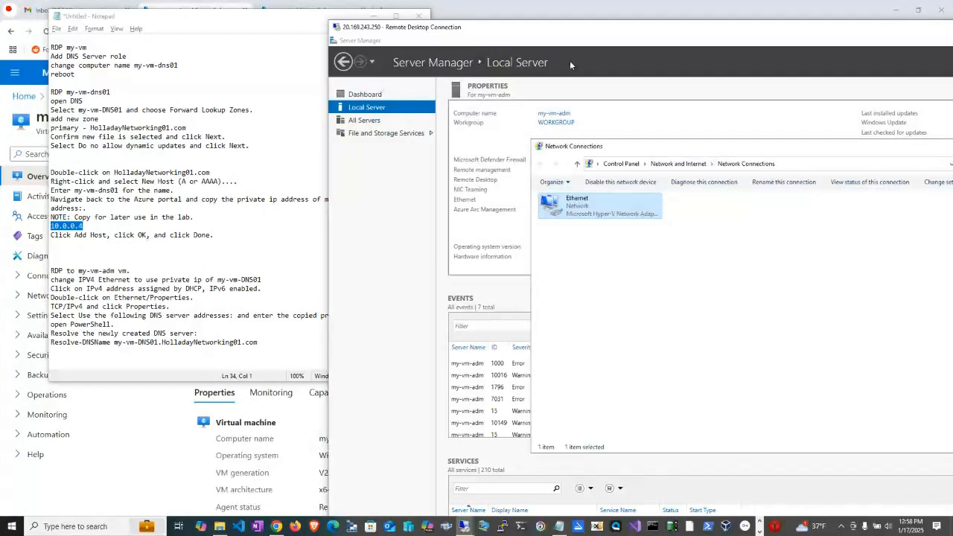
Expand the my-vm-adm session to full screen and open Windows PowerShell in it.
{"action": "double_click", "coordinate": [550, 29]}
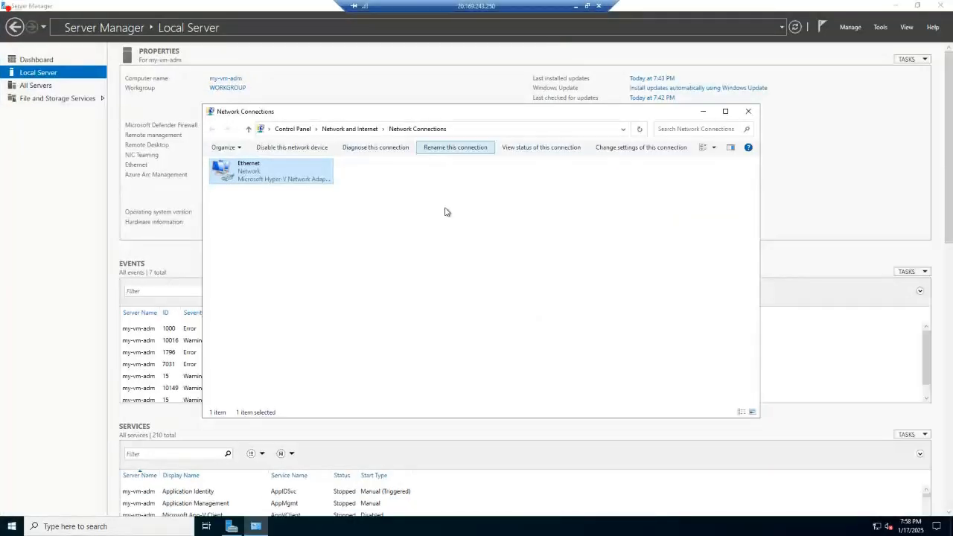
{"action": "key", "text": "super"}
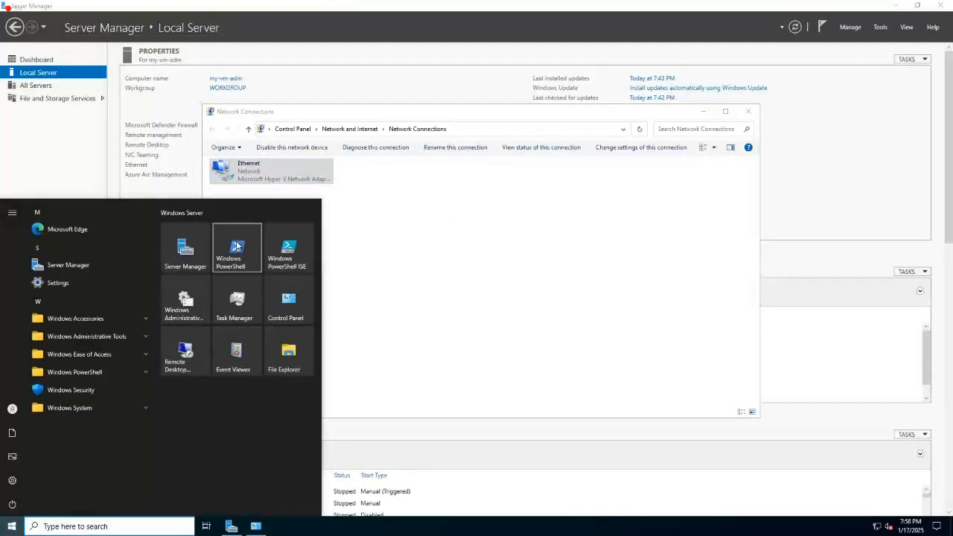
{"action": "left_click", "coordinate": [448, 75]}
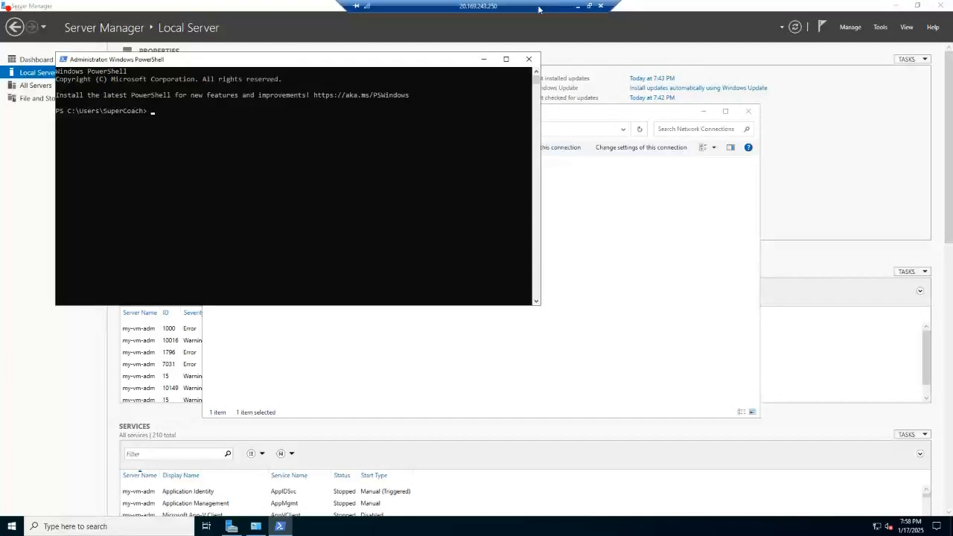
Copy the command Resolve-DNSName my-vm-DNS01.HolladayNetworking01.com from the lab notes and run it in PowerShell on my-vm-adm.
{"action": "left_click", "coordinate": [597, 4]}
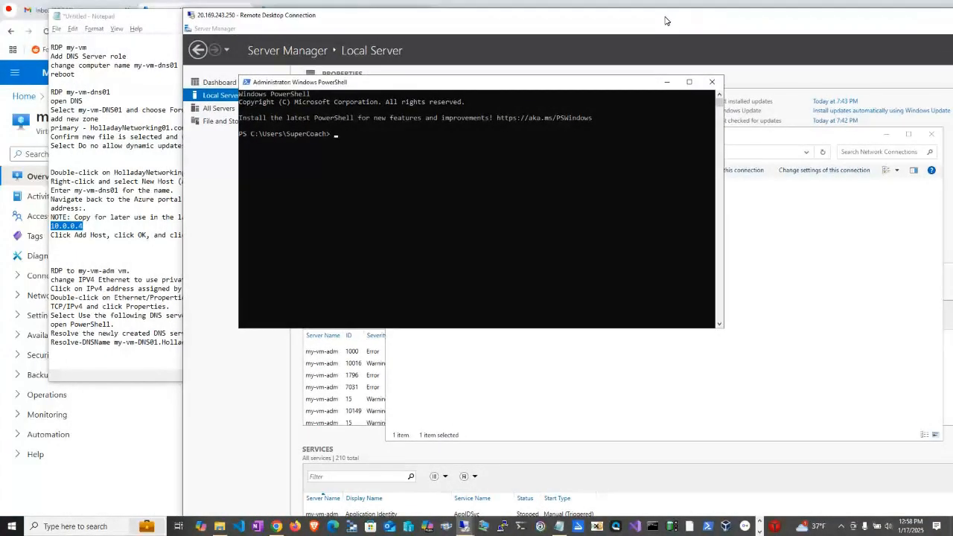
{"action": "left_click", "coordinate": [118, 346]}
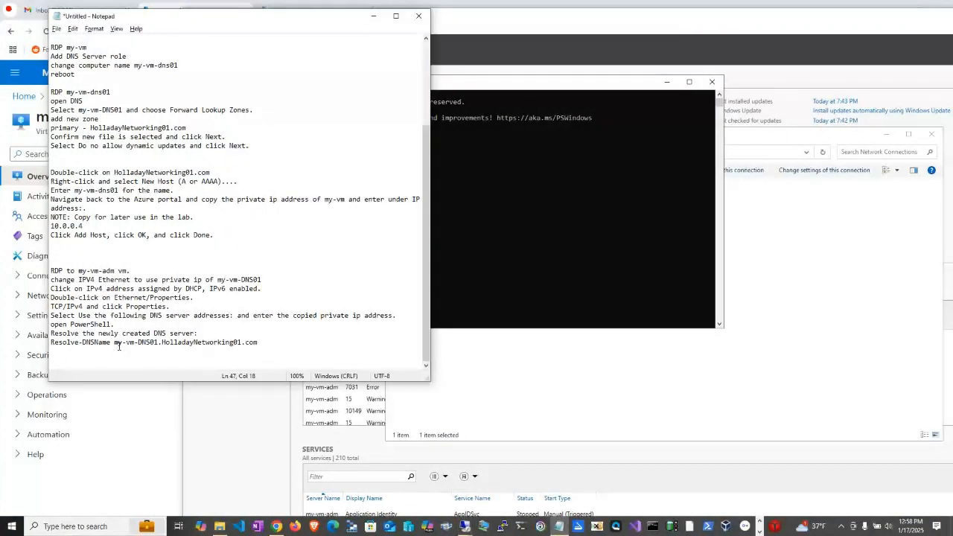
{"action": "triple_click", "coordinate": [118, 346]}
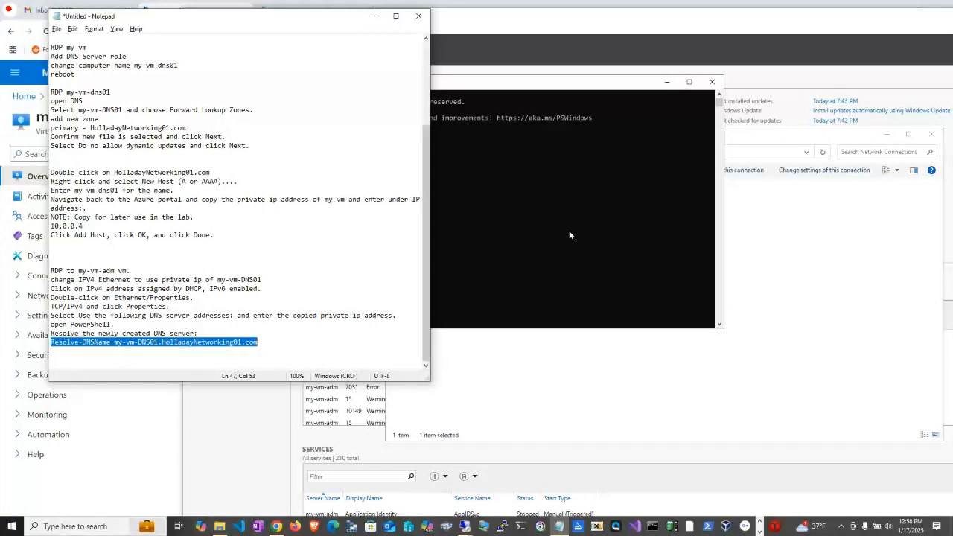
{"action": "left_click", "coordinate": [570, 272]}
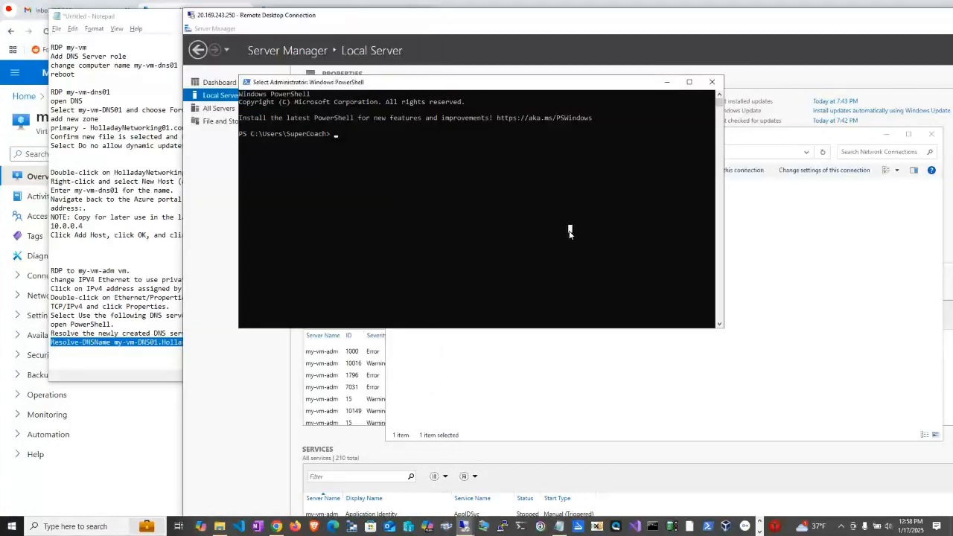
{"action": "left_click", "coordinate": [346, 126]}
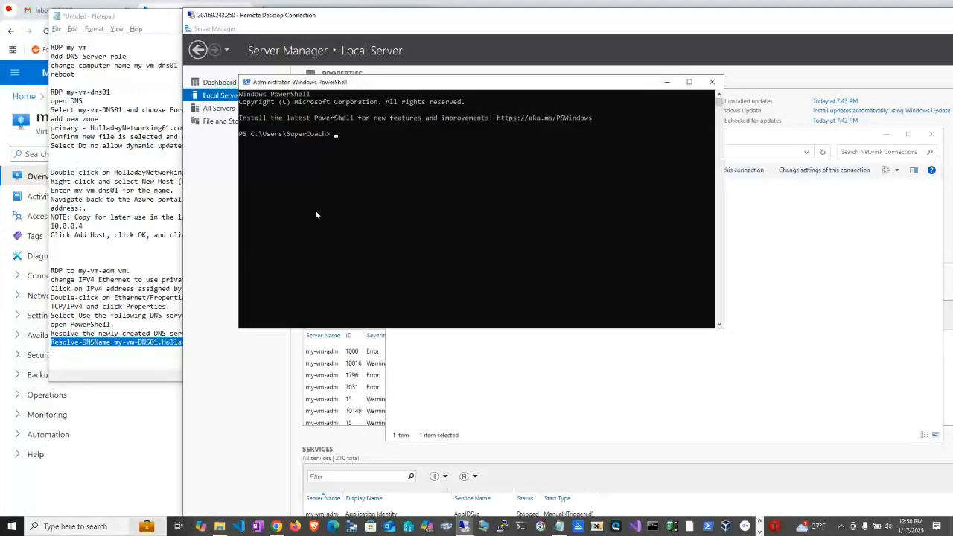
{"action": "right_click", "coordinate": [156, 342]}
{"action": "left_click", "coordinate": [179, 376]}
{"action": "key", "text": "alt+Tab"}
{"action": "right_click", "coordinate": [323, 191]}
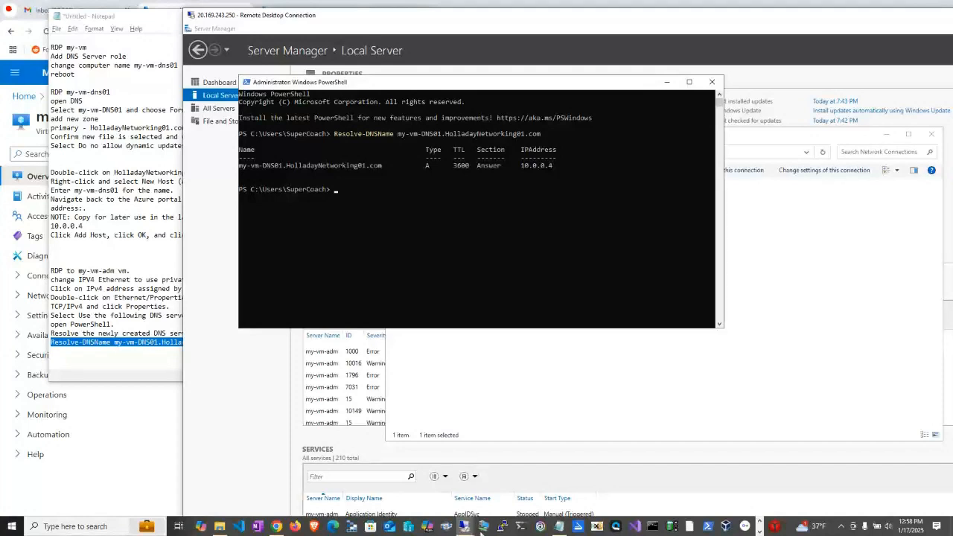
Run ipconfig /all on my-vm-adm and highlight the IPv4 address and the DNS server in the output.
{"action": "mouse_move", "coordinate": [468, 530]}
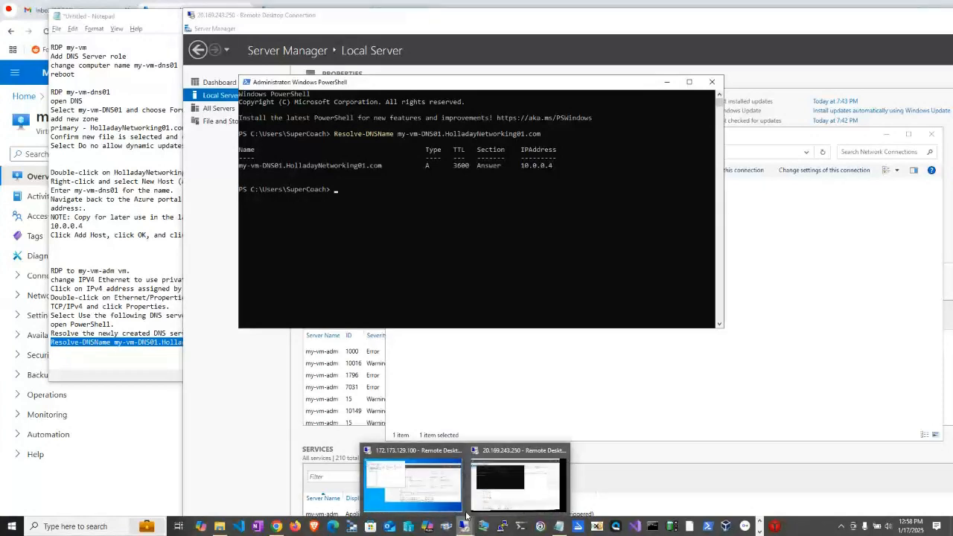
{"action": "left_click", "coordinate": [440, 223]}
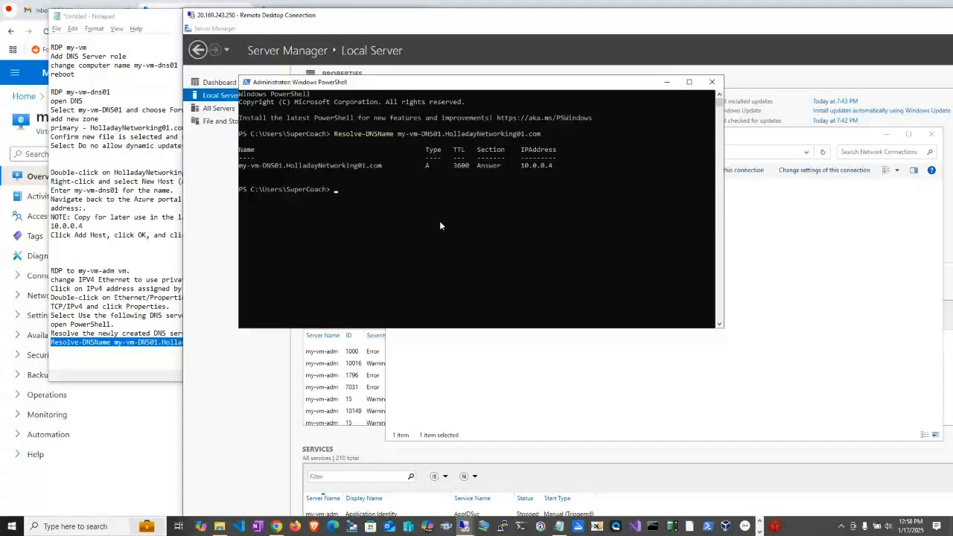
{"action": "type", "text": "ipconfig"}
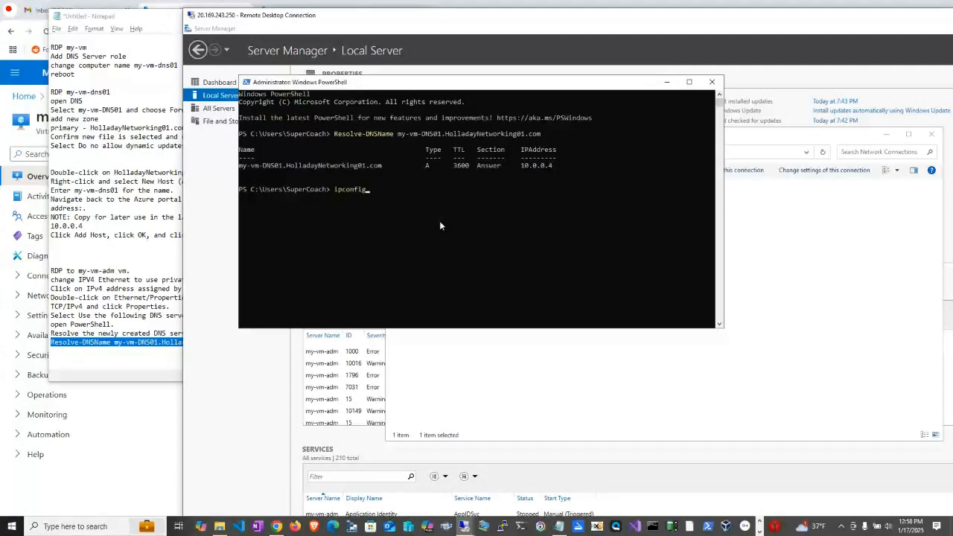
{"action": "type", "text": " /all"}
{"action": "key", "text": "Return"}
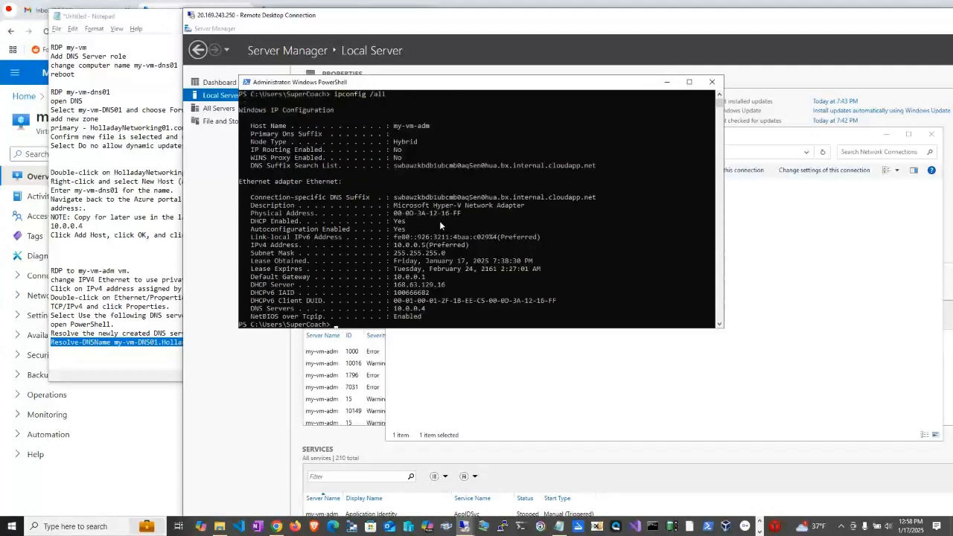
{"action": "left_click_drag", "start_coordinate": [393, 245], "coordinate": [444, 244]}
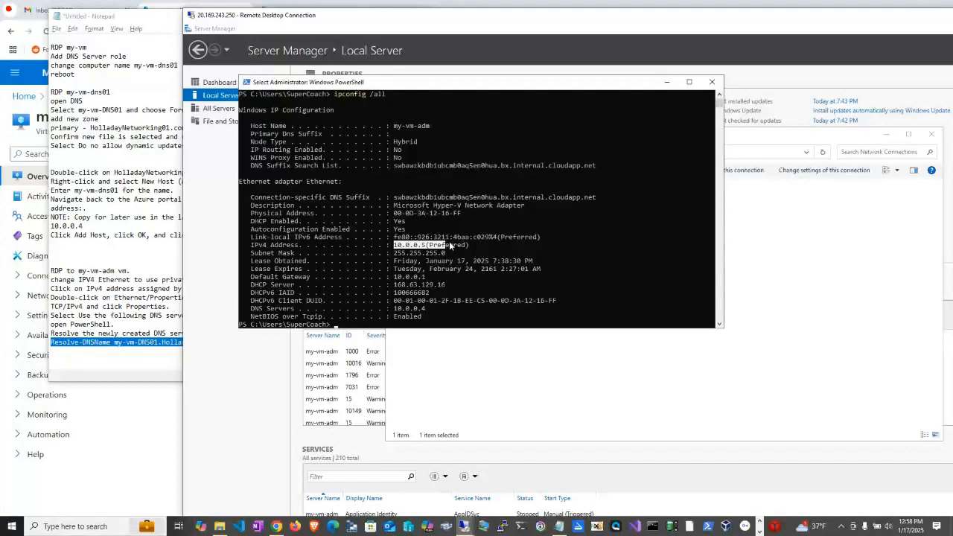
{"action": "left_click_drag", "start_coordinate": [389, 309], "coordinate": [445, 310]}
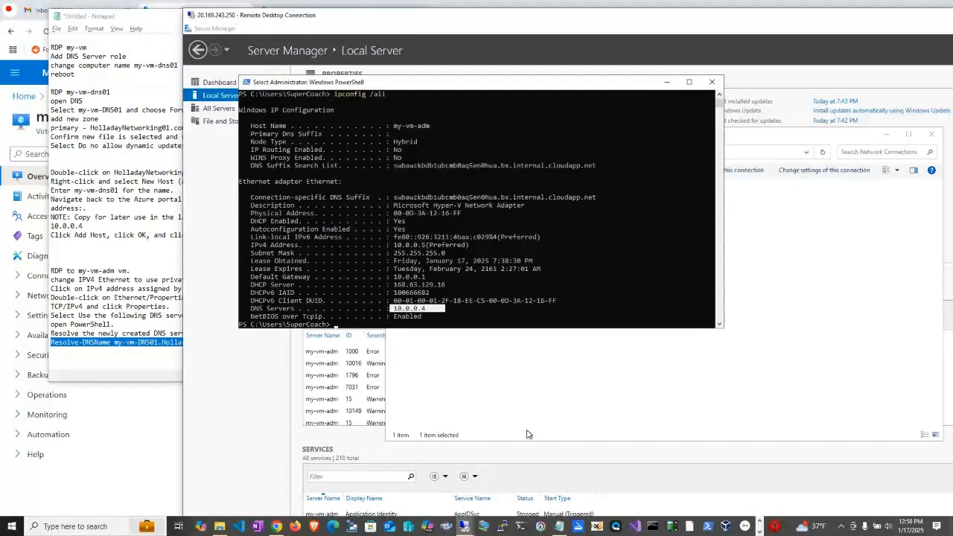
Switch to the my-vm-dns01 remote session and refresh the HolladayNetworking01.com zone in DNS Manager.
{"action": "left_click", "coordinate": [462, 525]}
{"action": "mouse_move", "coordinate": [493, 480]}
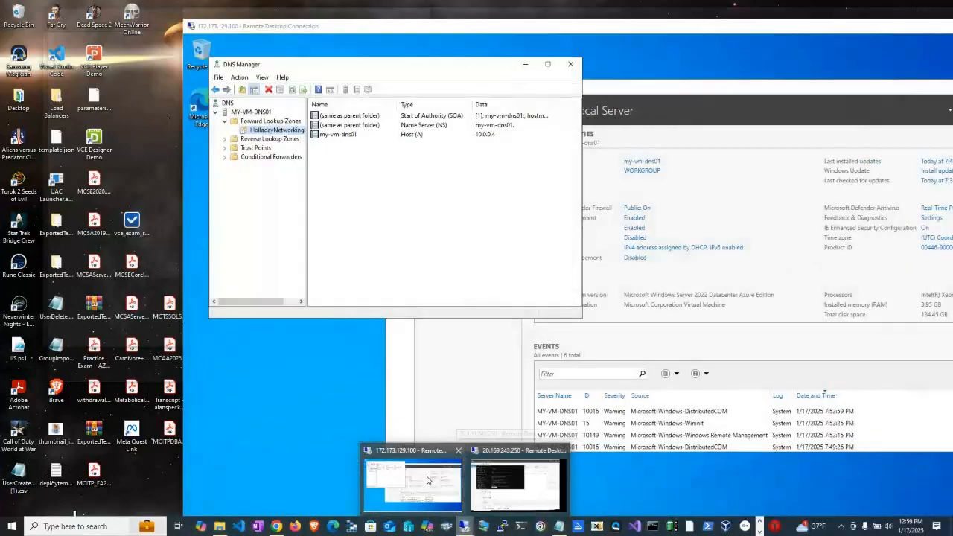
{"action": "left_click", "coordinate": [426, 475]}
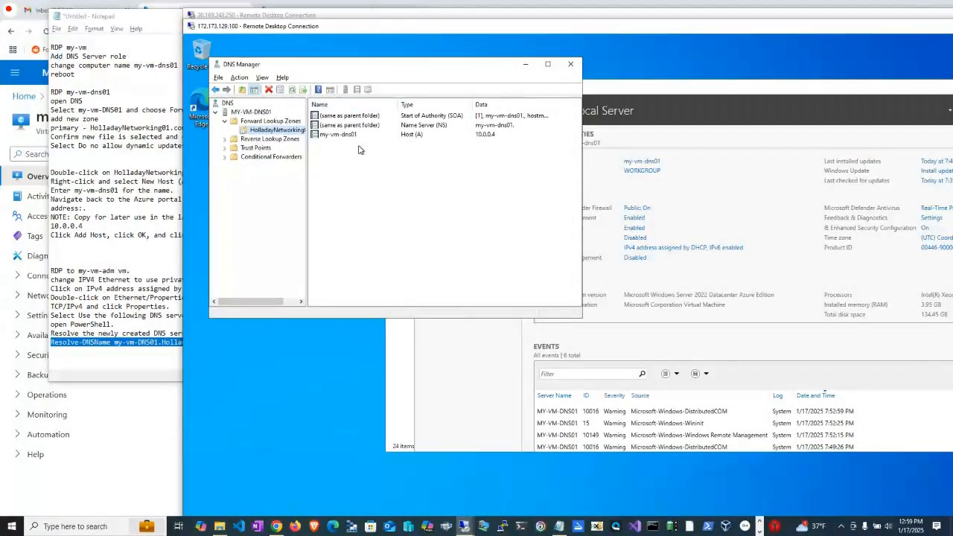
{"action": "right_click", "coordinate": [264, 131]}
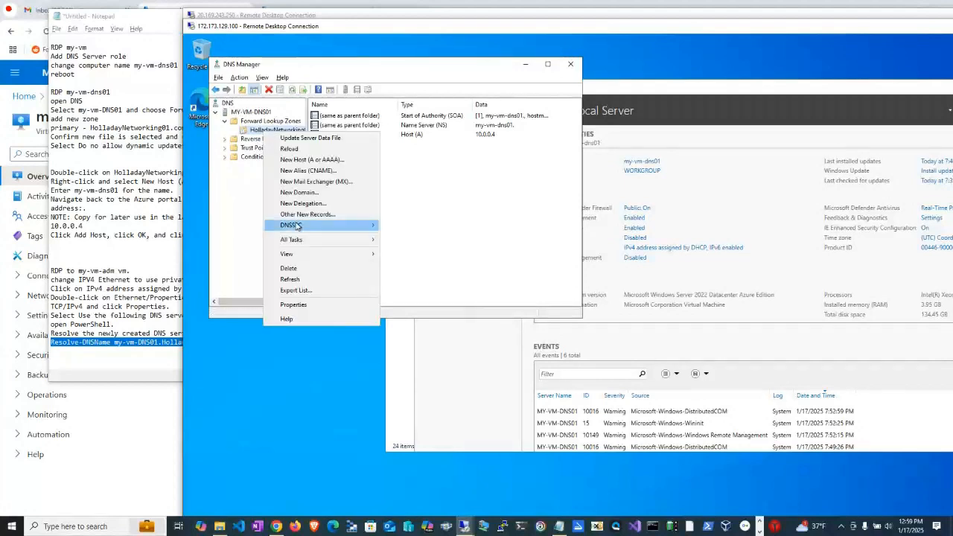
{"action": "left_click", "coordinate": [290, 280]}
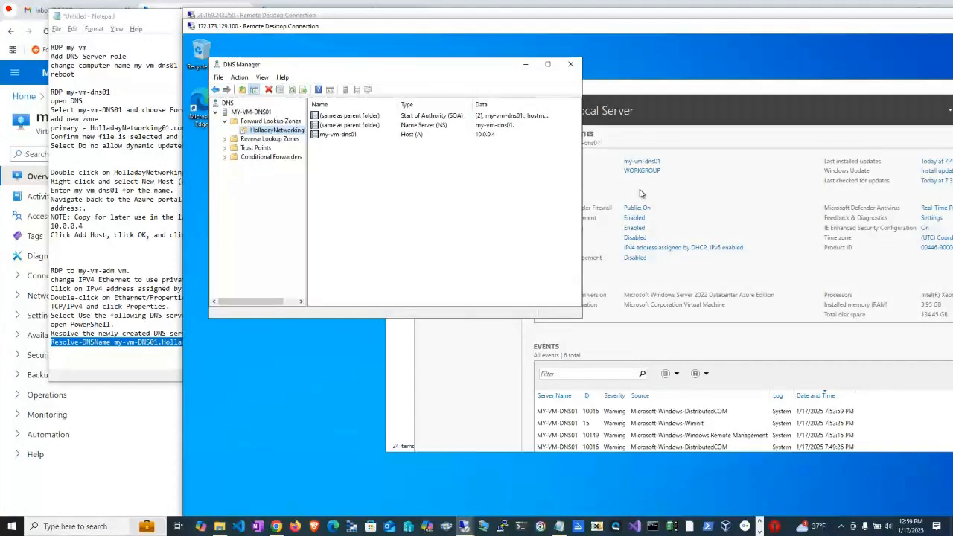
Bring Server Manager forward on my-vm-dns01, return to the my-vm-adm session, and review the lab notes through the Resolve-DNSName line.
{"action": "left_click", "coordinate": [698, 112]}
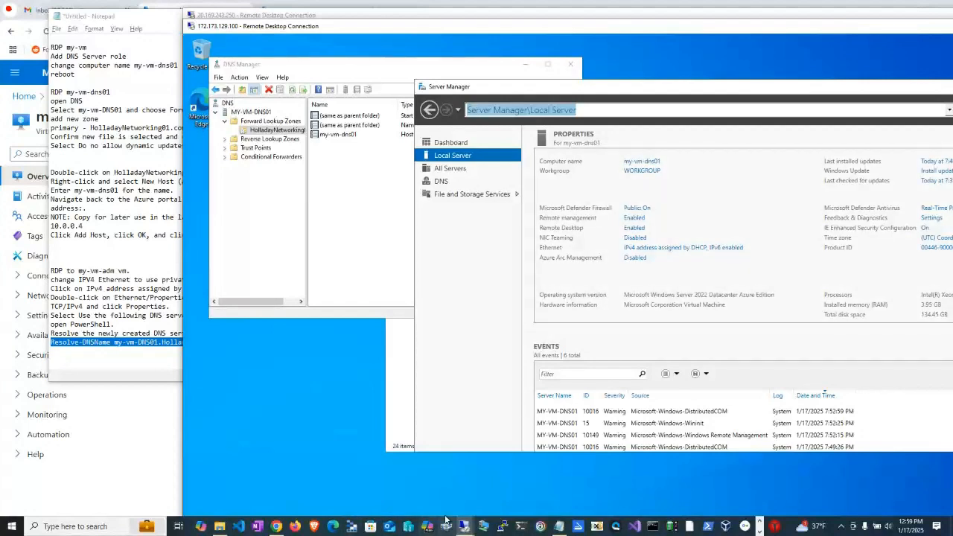
{"action": "mouse_move", "coordinate": [471, 531]}
{"action": "left_click", "coordinate": [463, 527]}
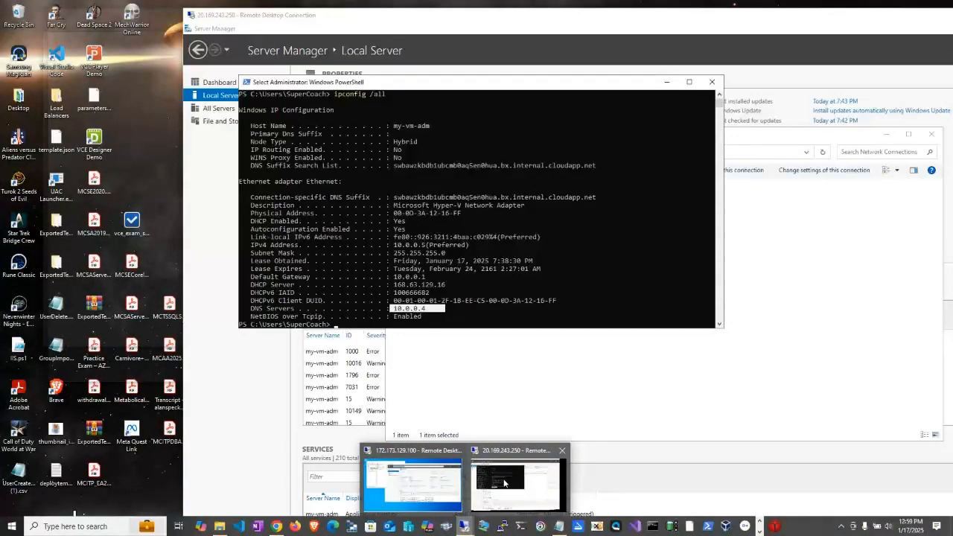
{"action": "left_click", "coordinate": [516, 484]}
{"action": "left_click", "coordinate": [84, 254]}
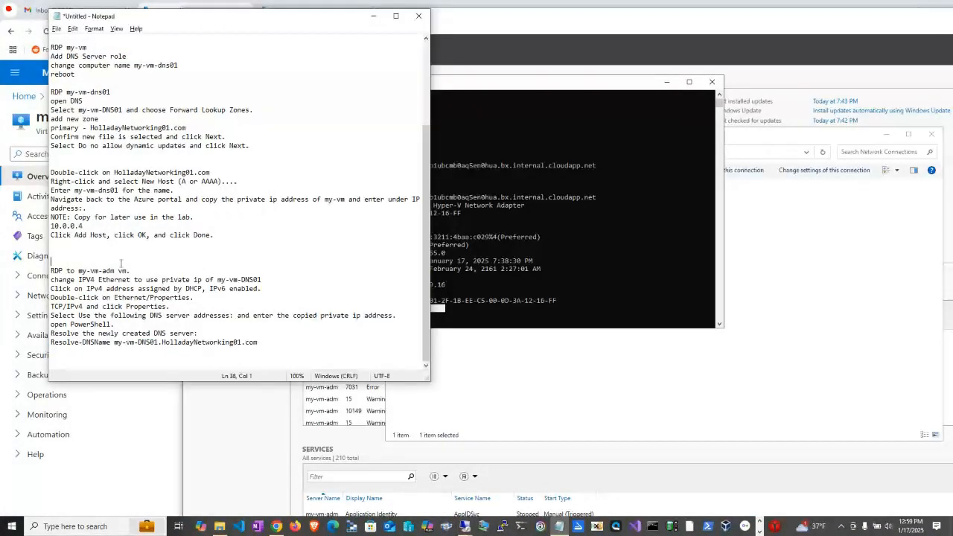
{"action": "left_click", "coordinate": [294, 351]}
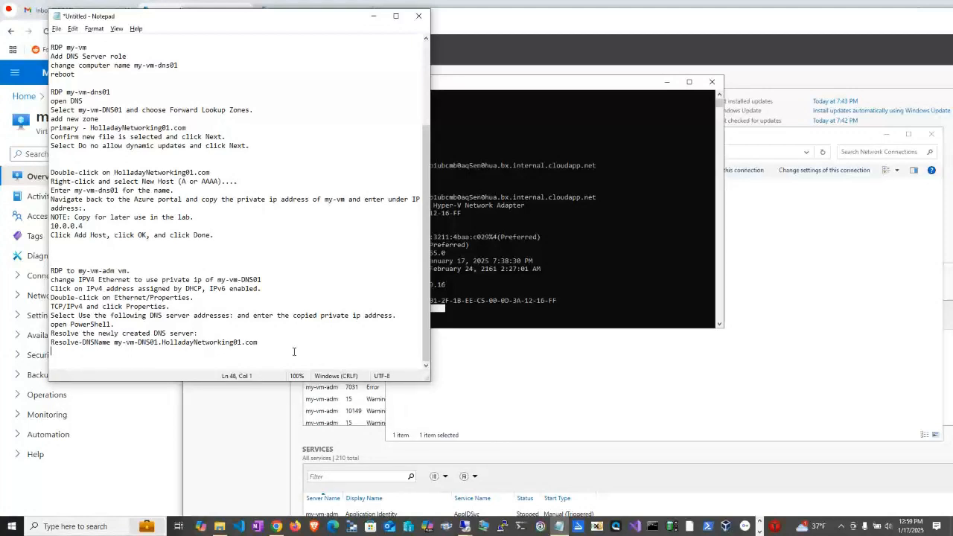